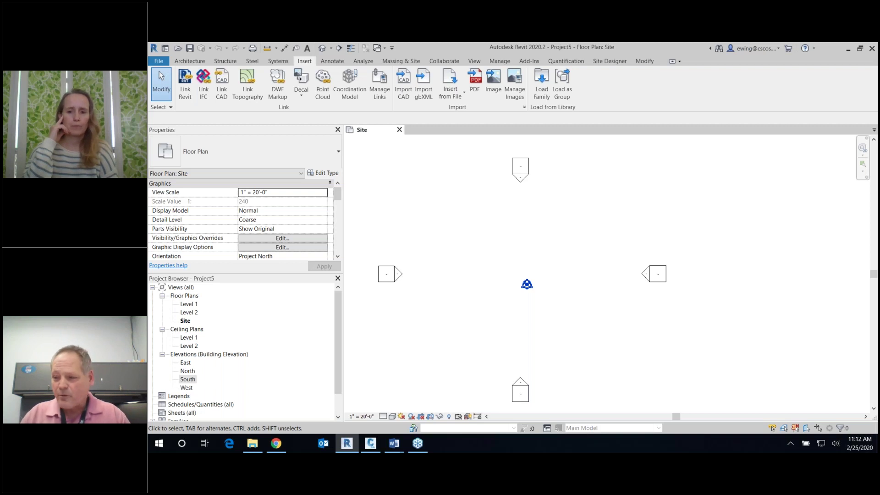
pyautogui.moveTo(524, 234); pyautogui.dragTo(526, 227, button='middle')
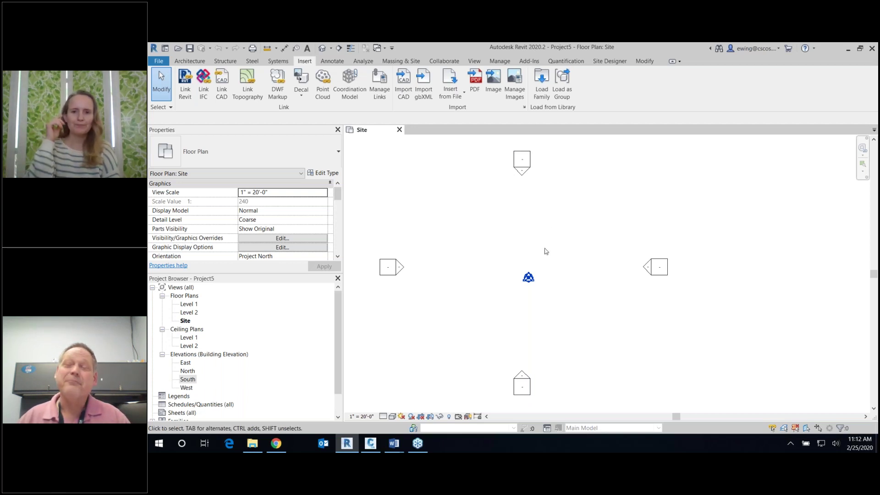
pyautogui.moveTo(545, 249); pyautogui.dragTo(539, 255, button='middle')
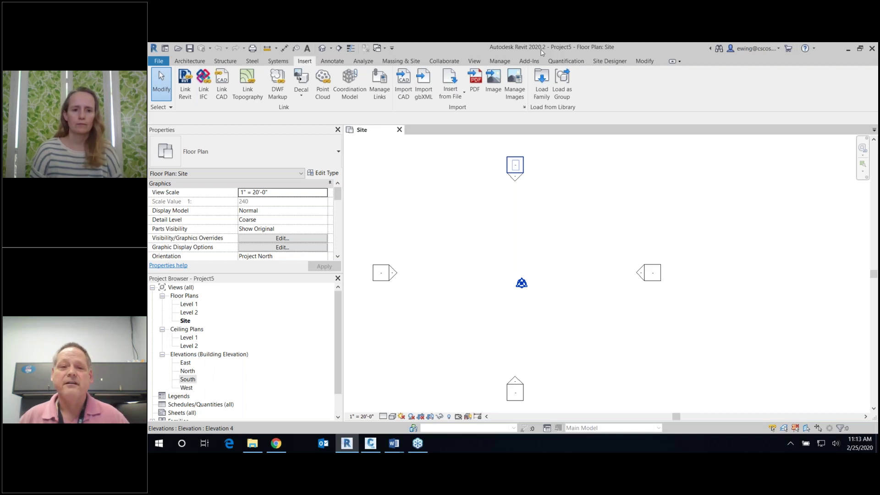
pyautogui.moveTo(518, 247); pyautogui.dragTo(528, 238, button='middle')
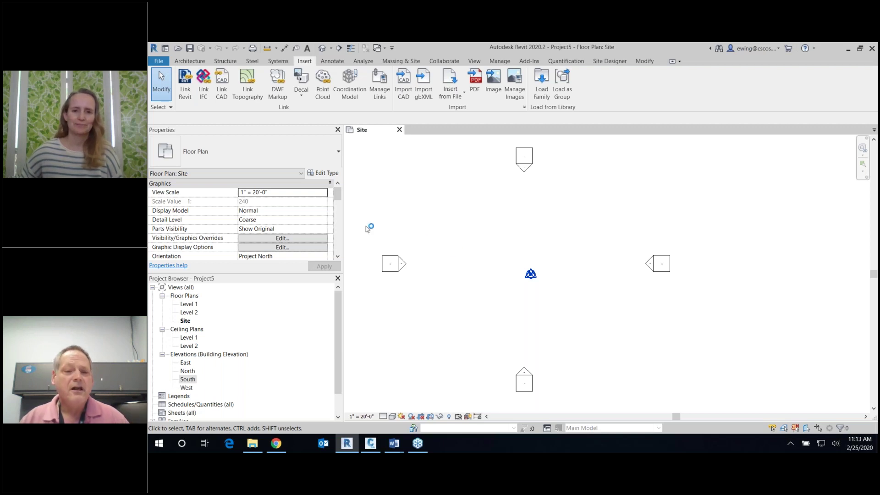
# Set the Site floor plan's orientation to True North
pyautogui.scroll(-1, 340, 198)
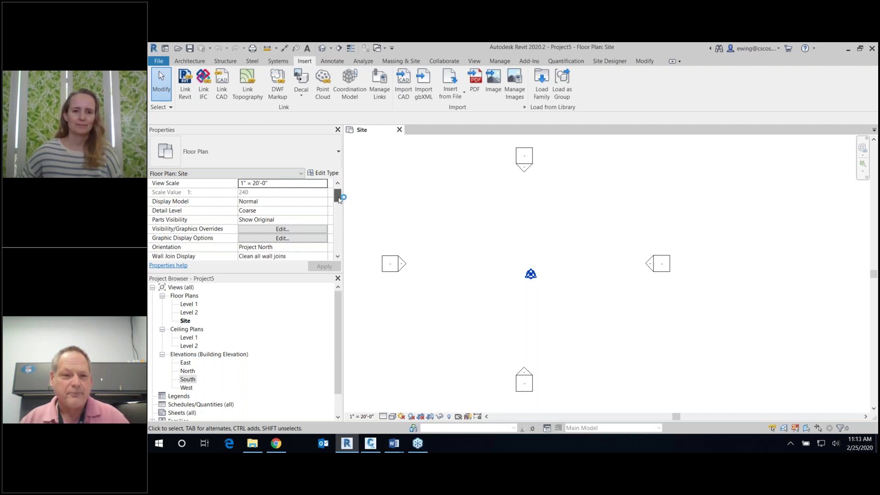
pyautogui.click(307, 247)
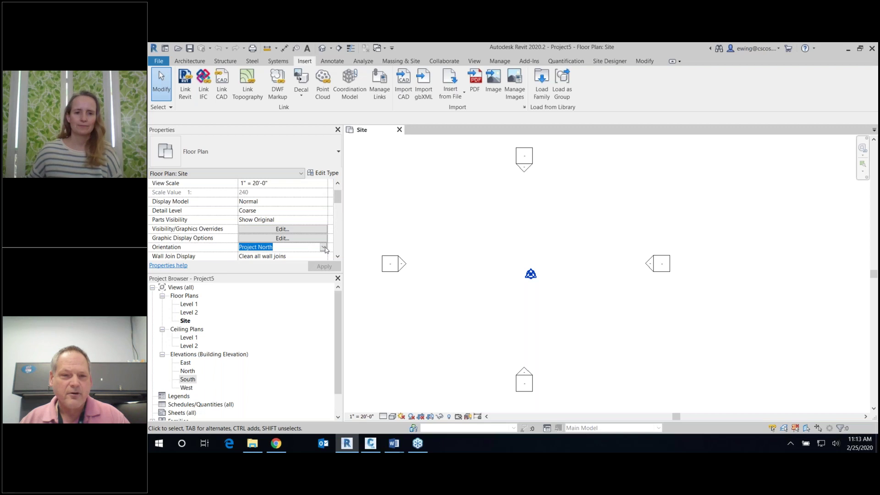
pyautogui.click(323, 247)
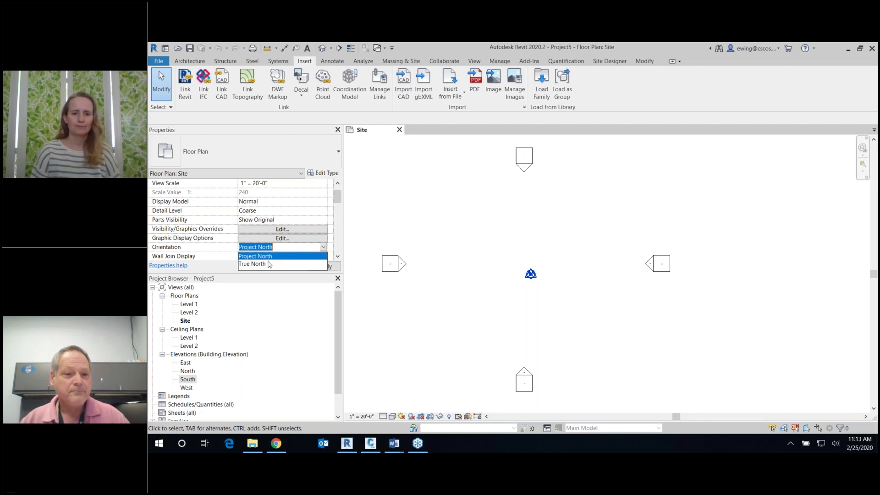
pyautogui.click(269, 264)
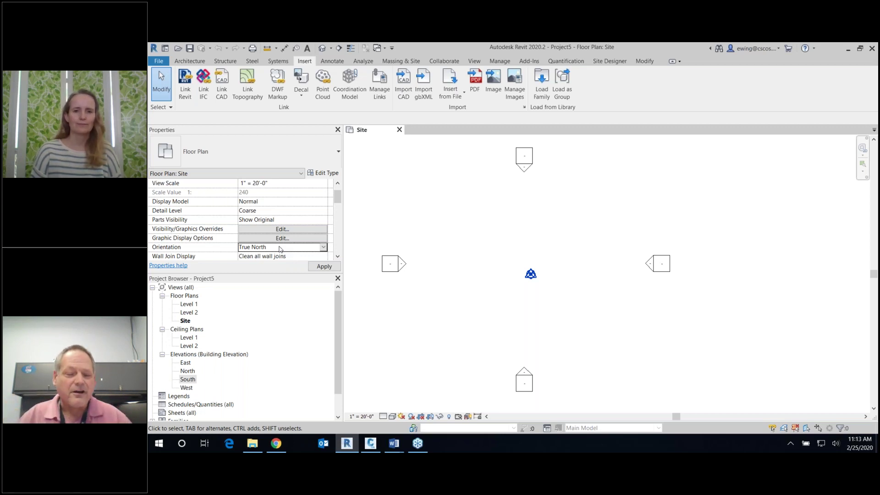
# In the Site plan's view range, set the primary range top to Unlimited and the cut plane offset to 1500'
pyautogui.moveTo(339, 196); pyautogui.dragTo(338, 224)
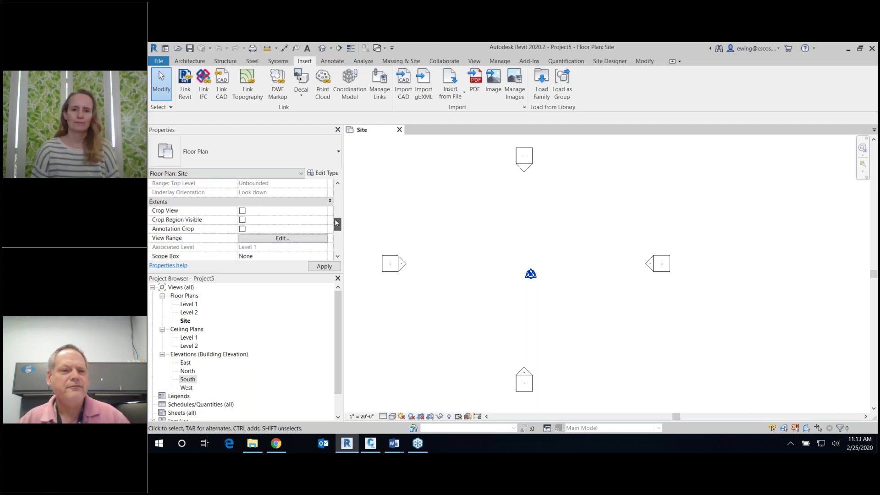
pyautogui.click(303, 239)
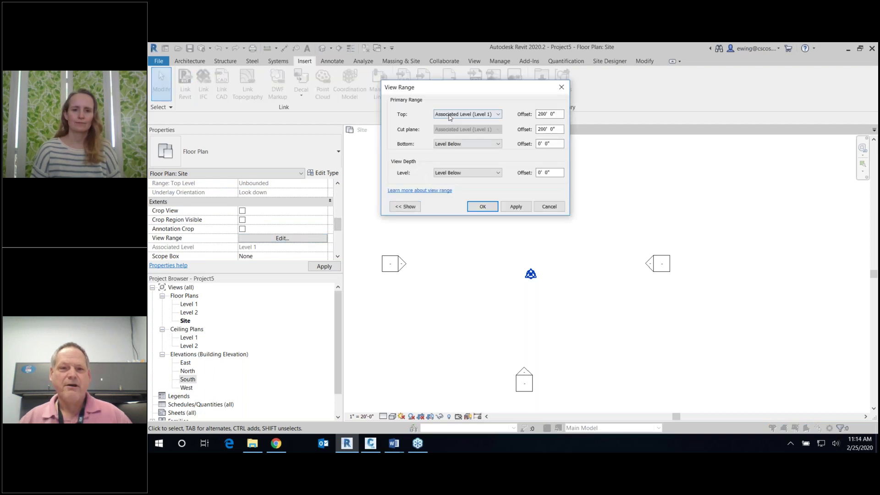
pyautogui.click(449, 115)
pyautogui.click(449, 134)
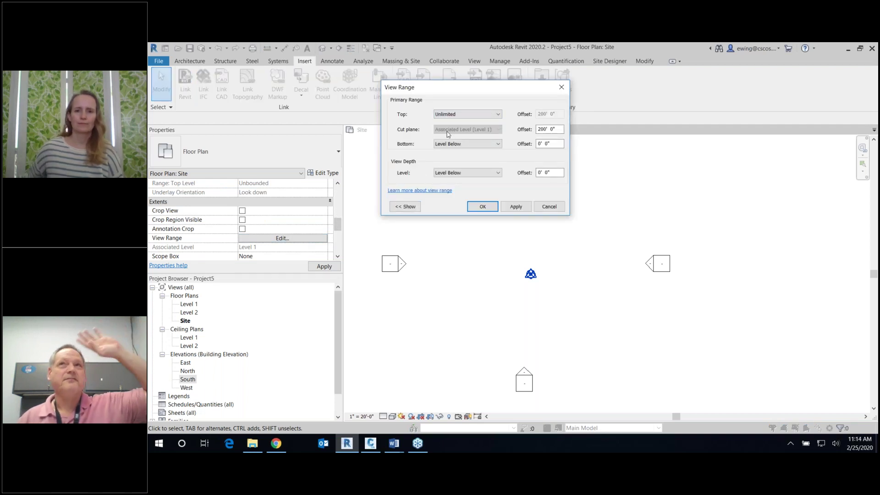
pyautogui.click(554, 129)
pyautogui.moveTo(554, 129); pyautogui.dragTo(535, 130)
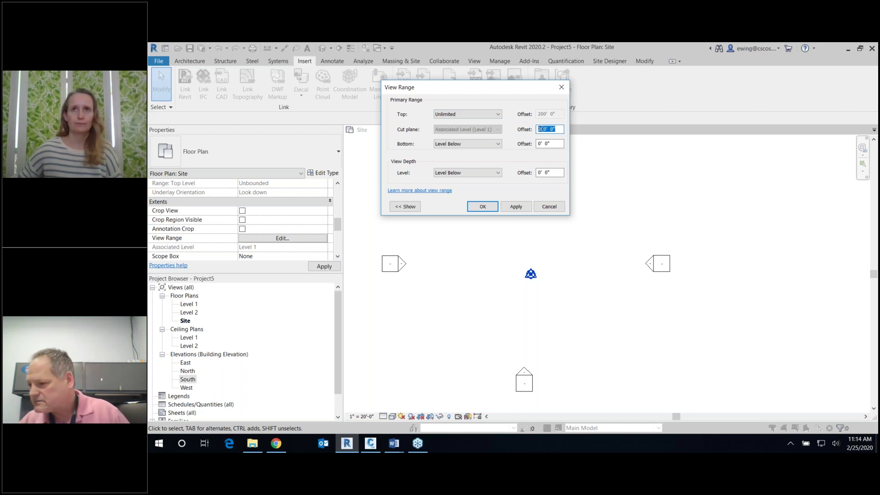
pyautogui.write('1500')
pyautogui.press('Tab')
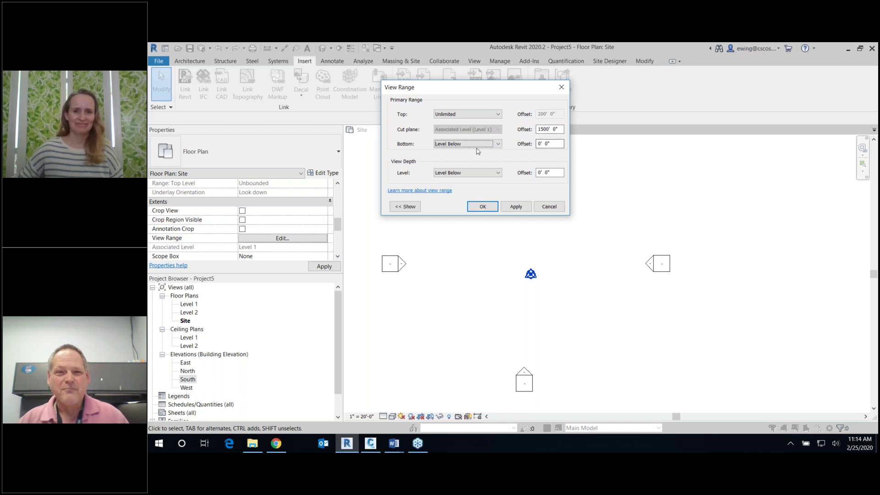
# Set the primary range bottom and the view depth level to Unlimited, and apply the view range
pyautogui.click(477, 144)
pyautogui.click(462, 165)
pyautogui.click(452, 174)
pyautogui.click(459, 193)
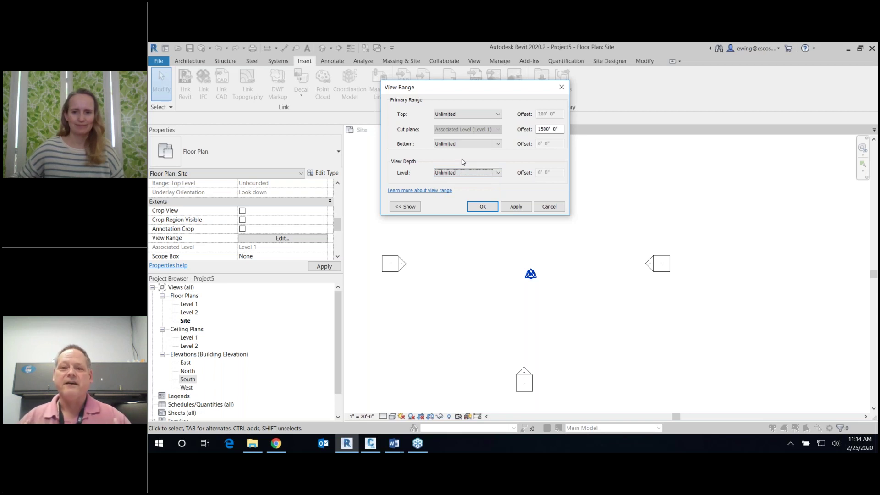
pyautogui.click(514, 207)
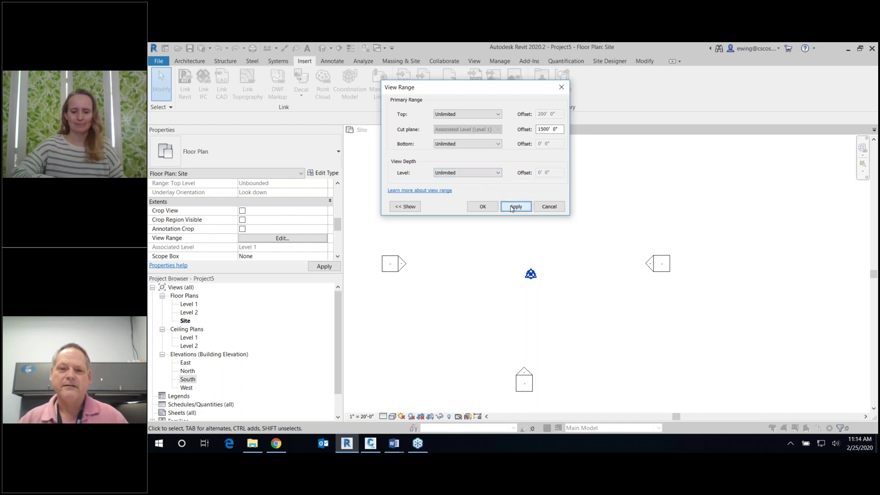
pyautogui.click(483, 207)
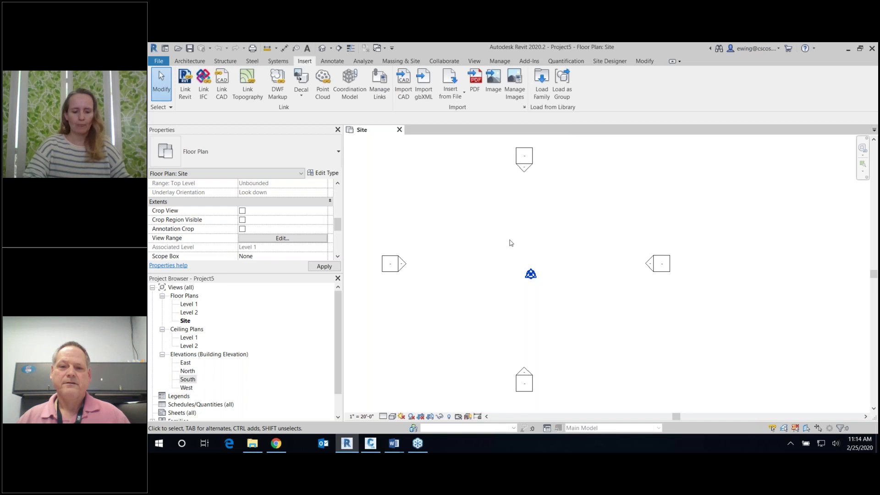
pyautogui.moveTo(511, 243); pyautogui.dragTo(500, 236, button='middle')
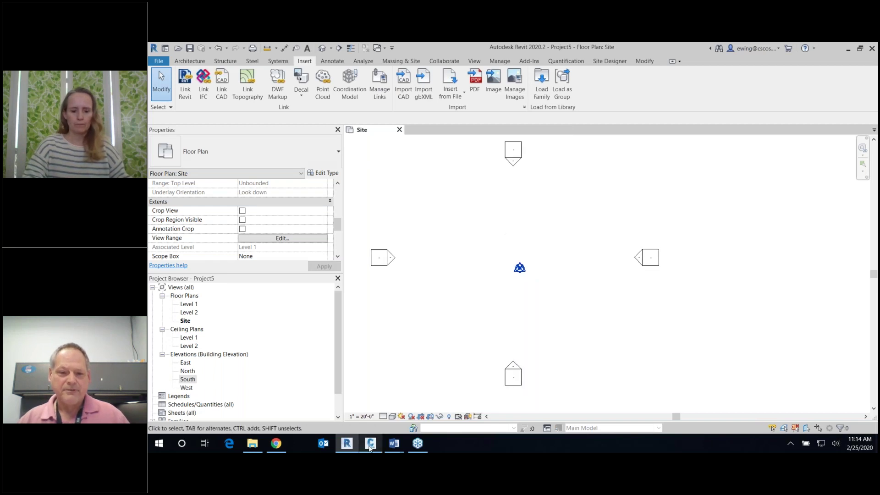
# Switch to Civil 3D, select the site surface to inspect its extent, and clear the selection
pyautogui.click(370, 443)
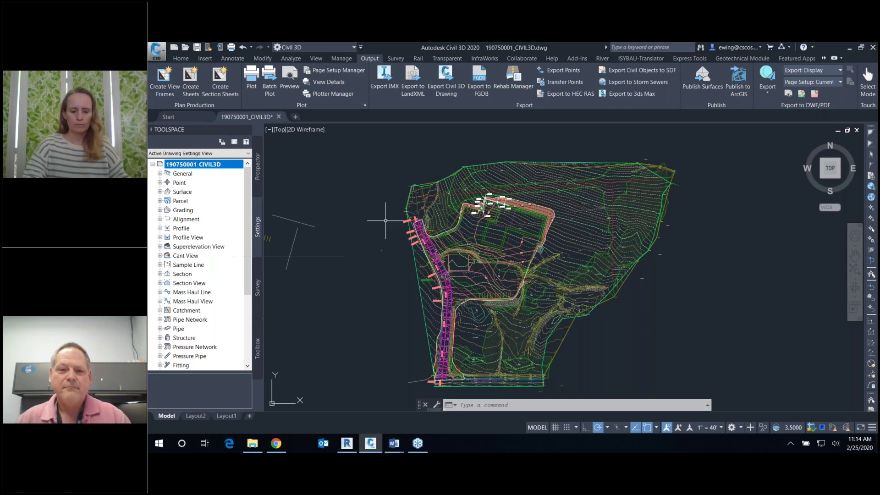
pyautogui.click(493, 162)
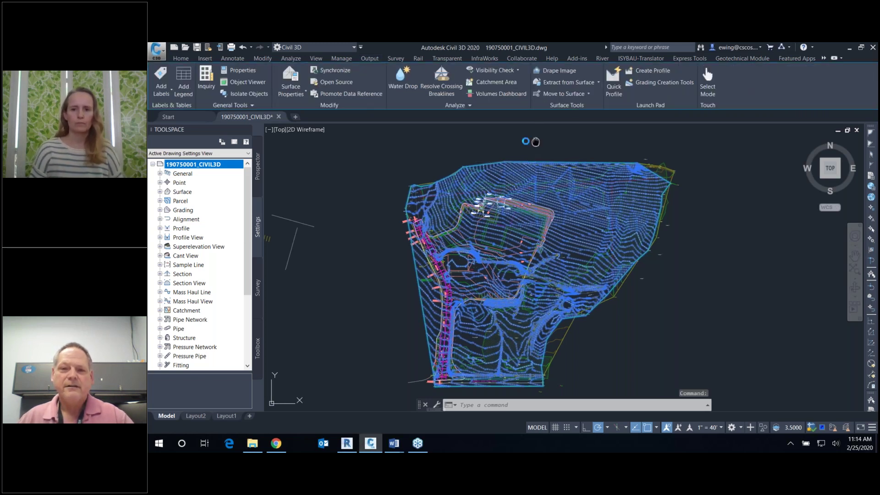
pyautogui.press('Escape')
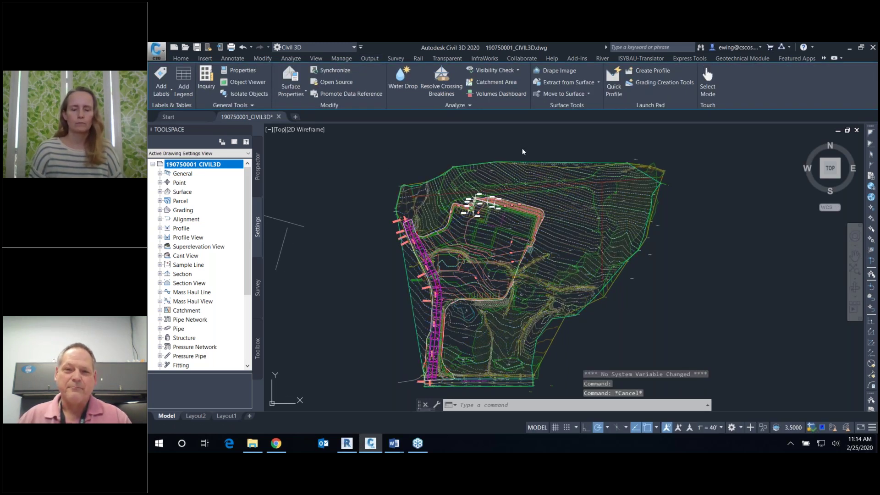
pyautogui.click(525, 147)
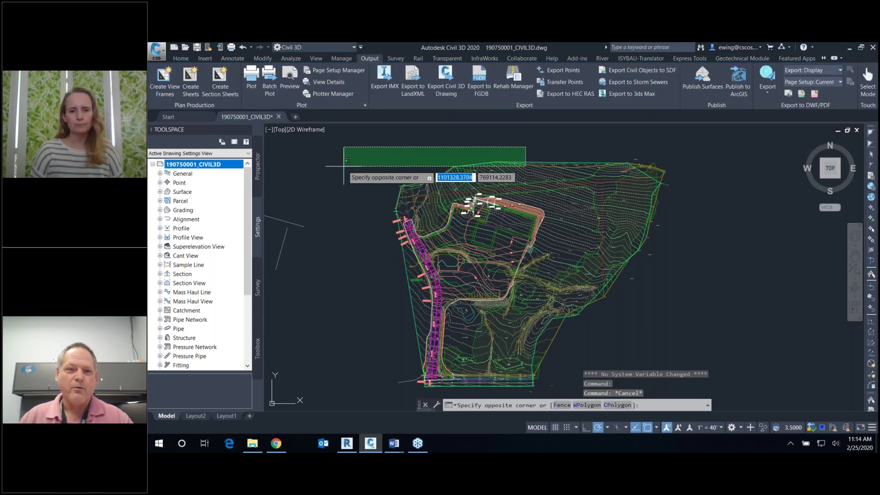
pyautogui.press('Escape')
pyautogui.press('Escape')
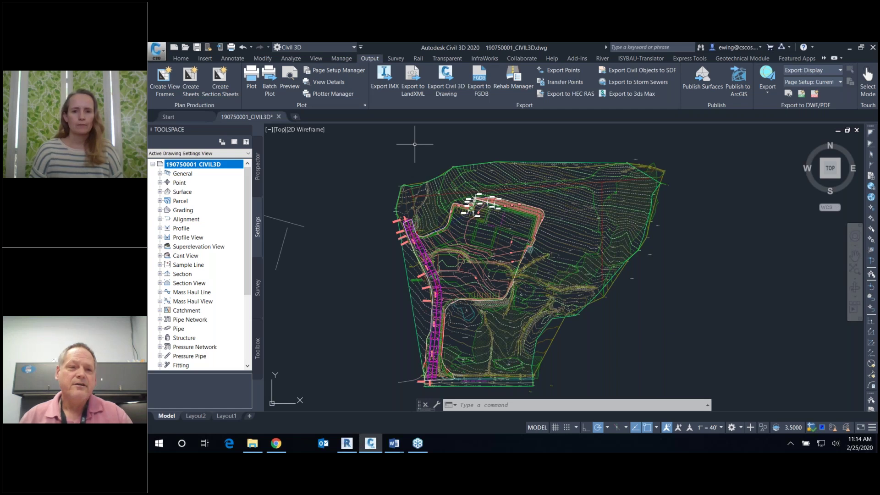
# Check the units and coordinate zone in the 190750001_CIVIL3D drawing settings, and close them without changes
pyautogui.rightClick(211, 165)
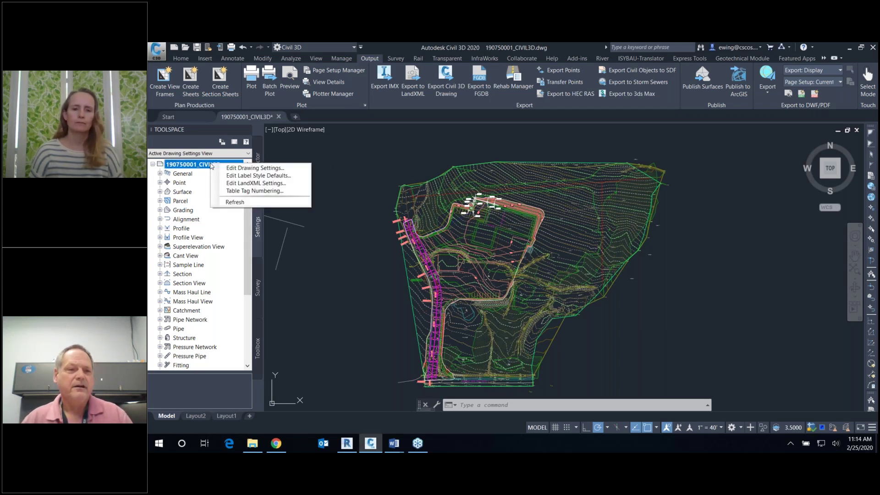
pyautogui.click(241, 168)
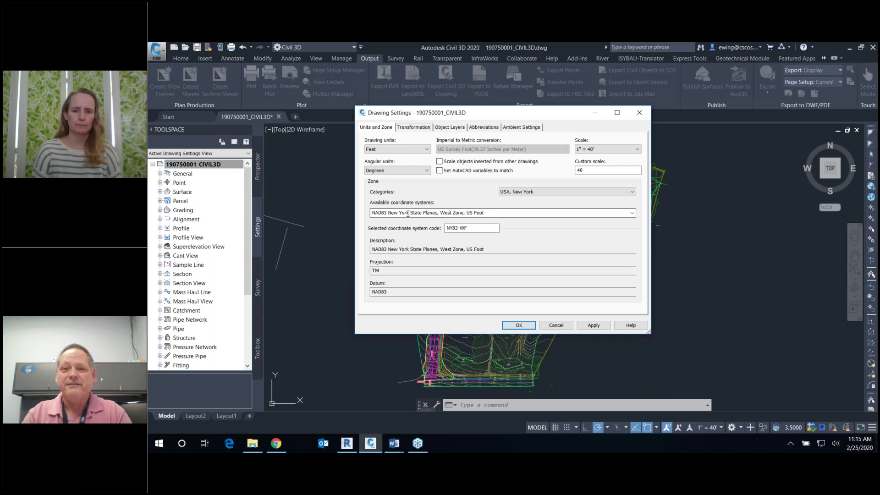
pyautogui.click(639, 113)
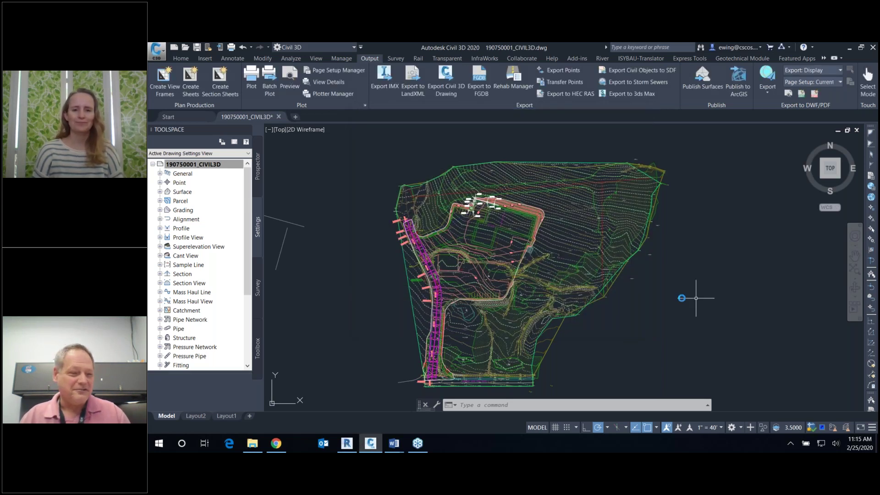
pyautogui.click(679, 300)
pyautogui.click(656, 324)
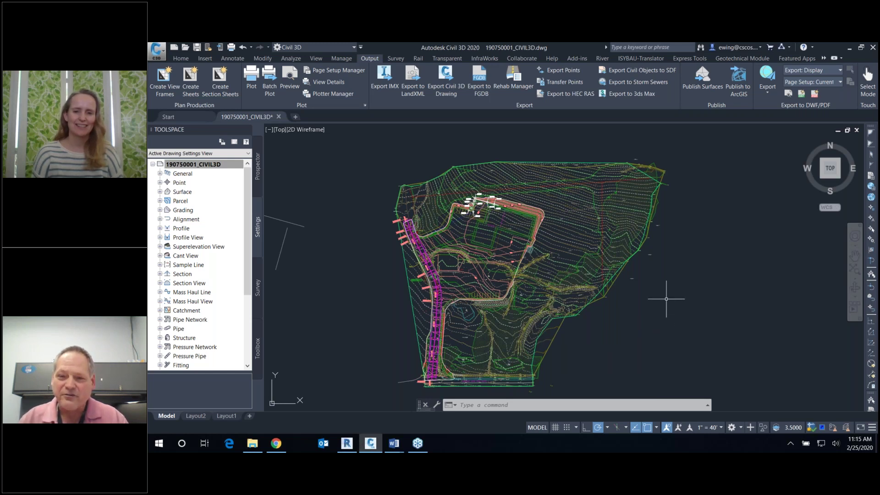
# Review the Write Block source, destination and insert units options, and leave the command without writing a file
pyautogui.scroll(-4, 665, 299)
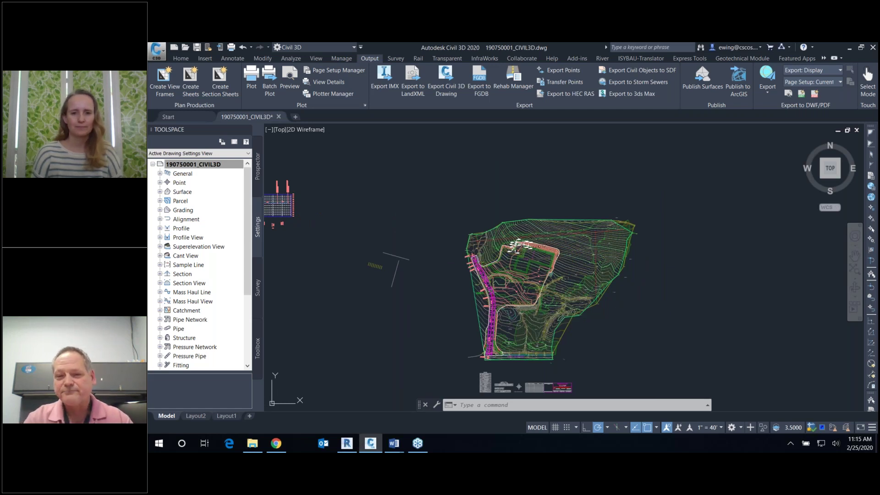
pyautogui.write('w')
pyautogui.press('Return')
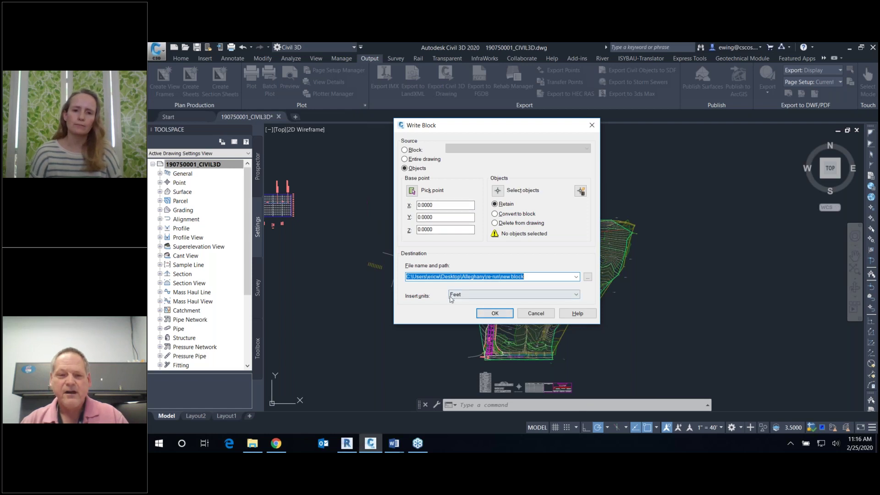
pyautogui.press('ctrl')
pyautogui.press('ctrl')
pyautogui.press('ctrl')
pyautogui.press('ctrl')
pyautogui.press('ctrl')
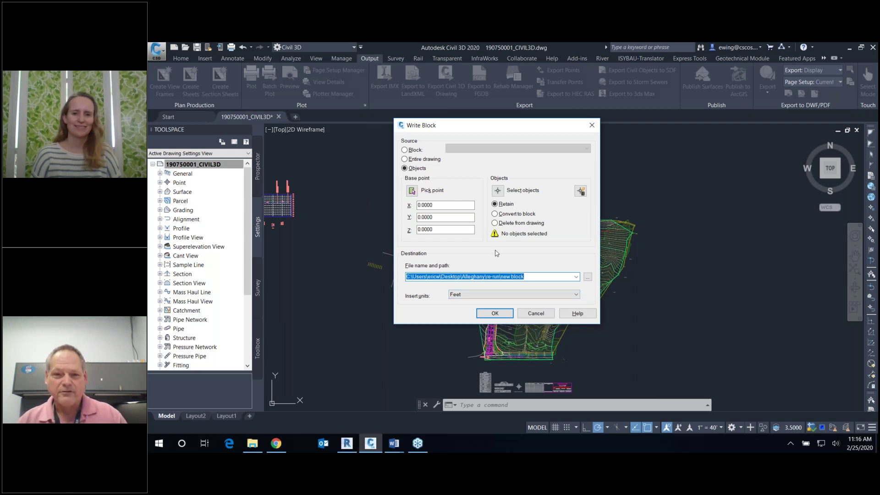
pyautogui.click(536, 313)
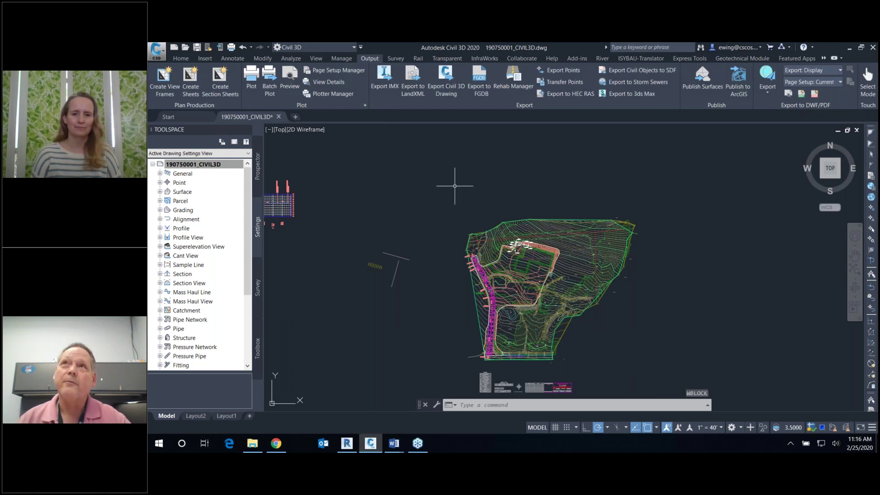
# Switch to Revit and link Site.dwg into the Site plan with Auto - Center to Center positioning, accepting the import notices
pyautogui.click(346, 445)
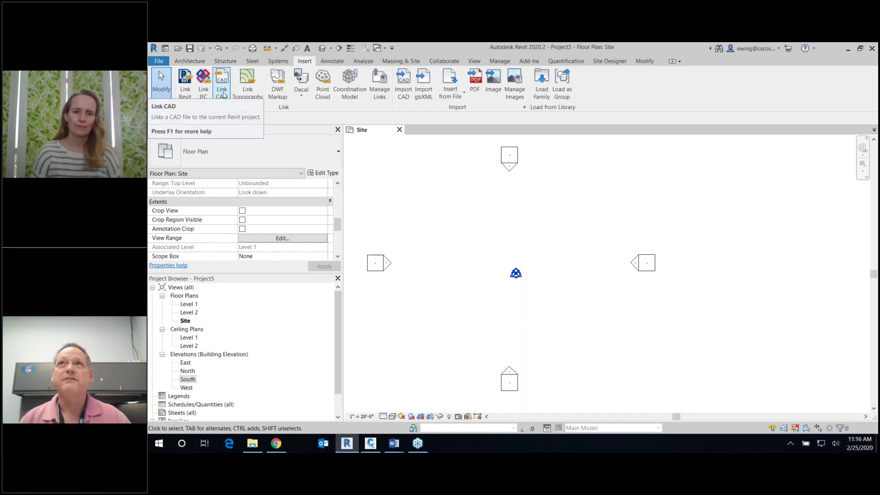
pyautogui.click(223, 95)
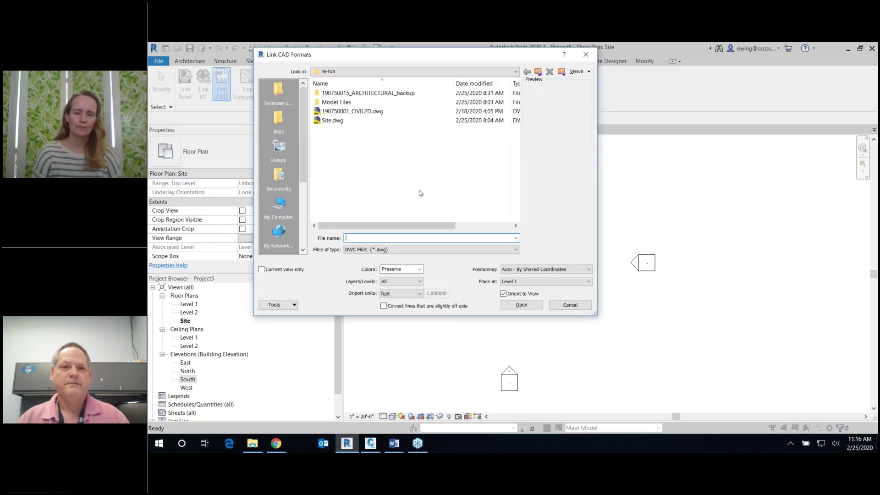
pyautogui.click(336, 121)
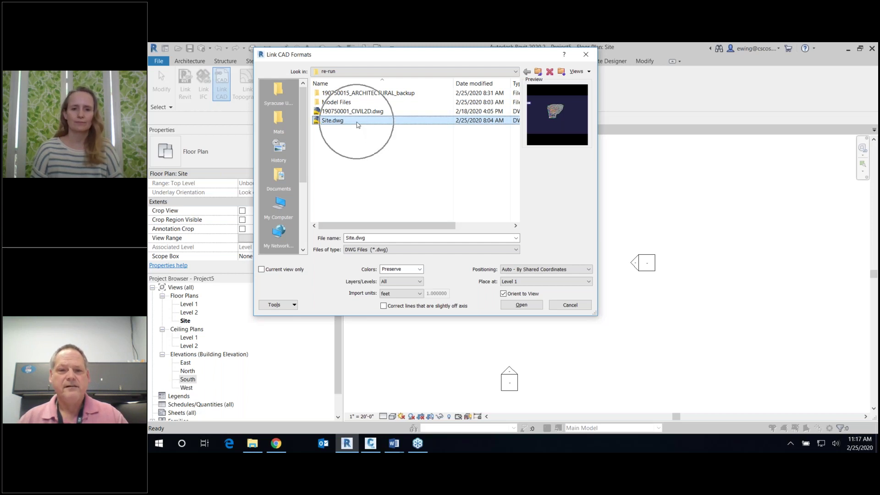
pyautogui.click(391, 294)
pyautogui.click(547, 270)
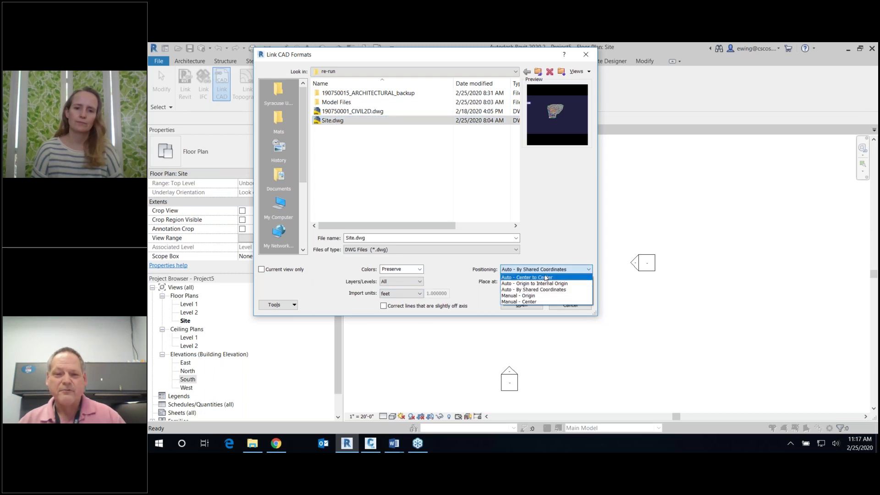
pyautogui.click(544, 277)
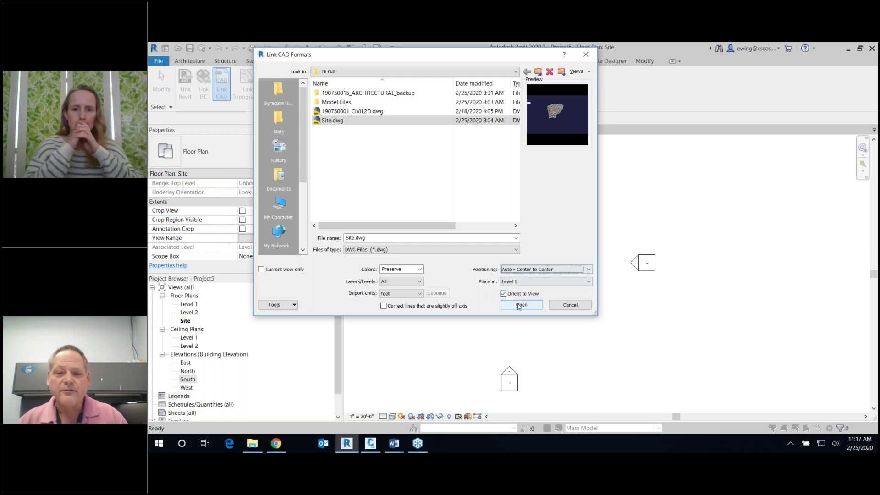
pyautogui.click(521, 305)
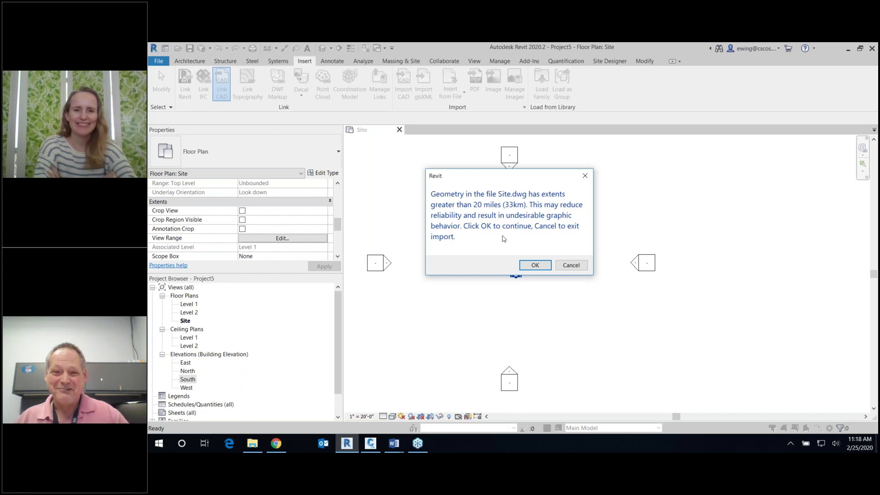
pyautogui.click(531, 264)
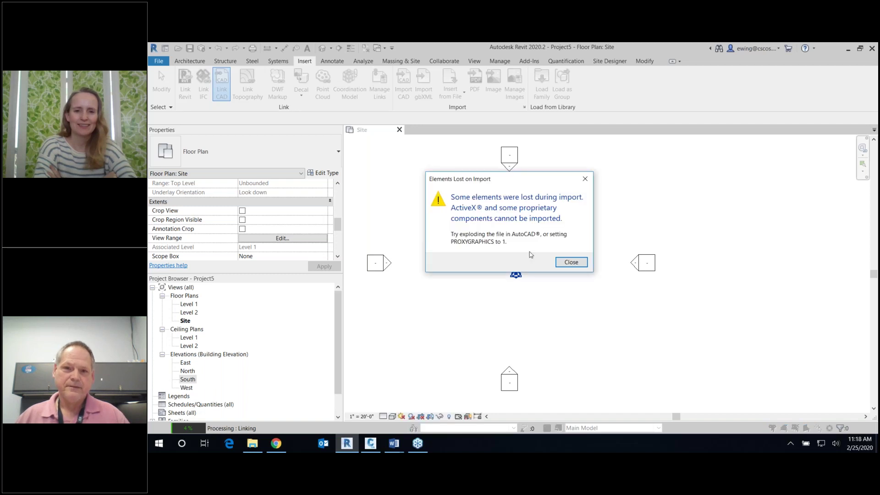
pyautogui.click(571, 263)
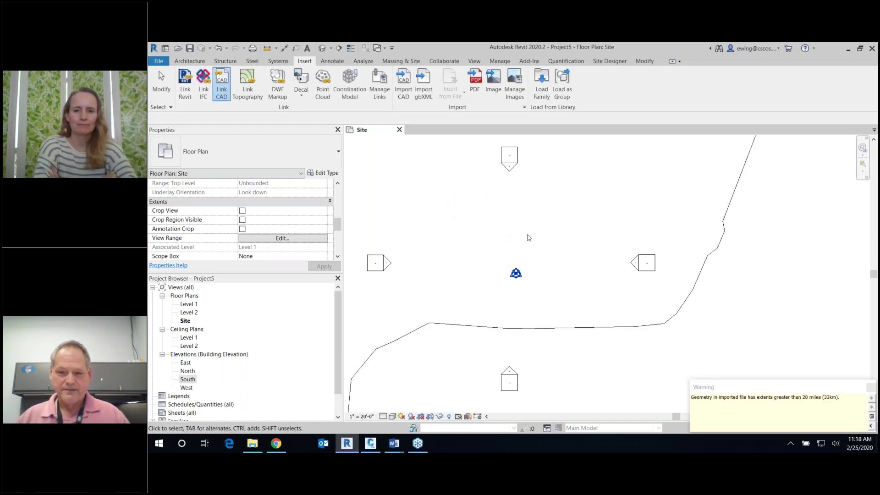
# View the linked site outline, check the project's defined location and address, and close the location settings without changes
pyautogui.scroll(-2, 539, 273)
pyautogui.scroll(-2, 539, 274)
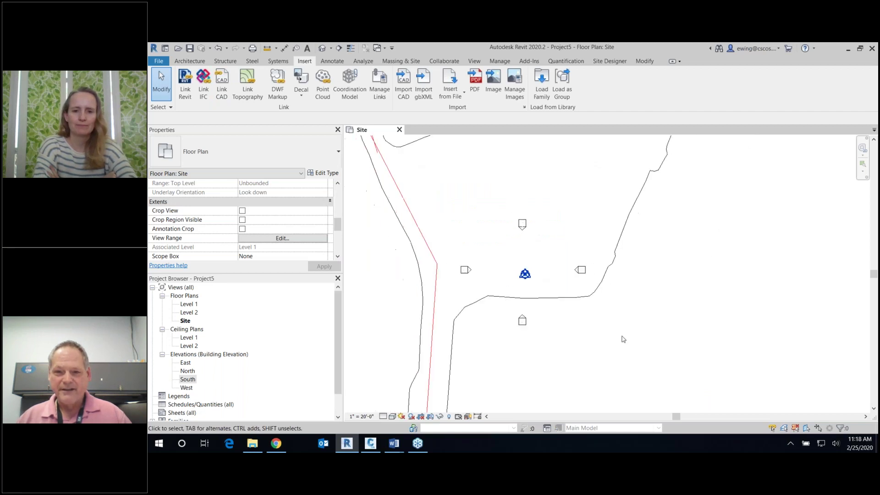
pyautogui.scroll(-3, 618, 288)
pyautogui.moveTo(624, 275); pyautogui.dragTo(579, 277, button='middle')
pyautogui.scroll(1, 581, 278)
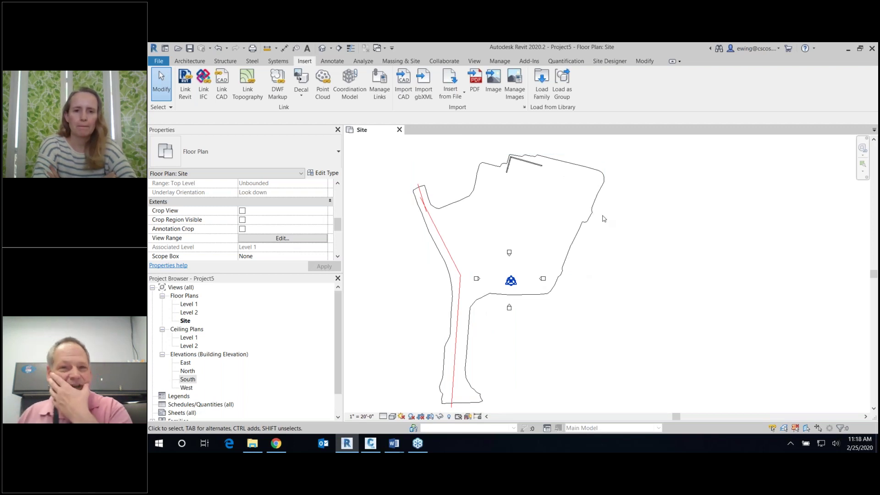
pyautogui.click(502, 62)
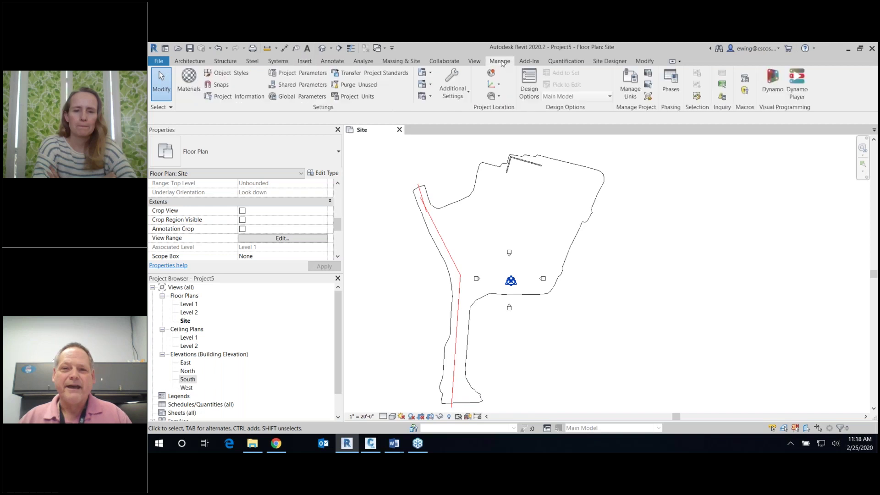
pyautogui.click(493, 75)
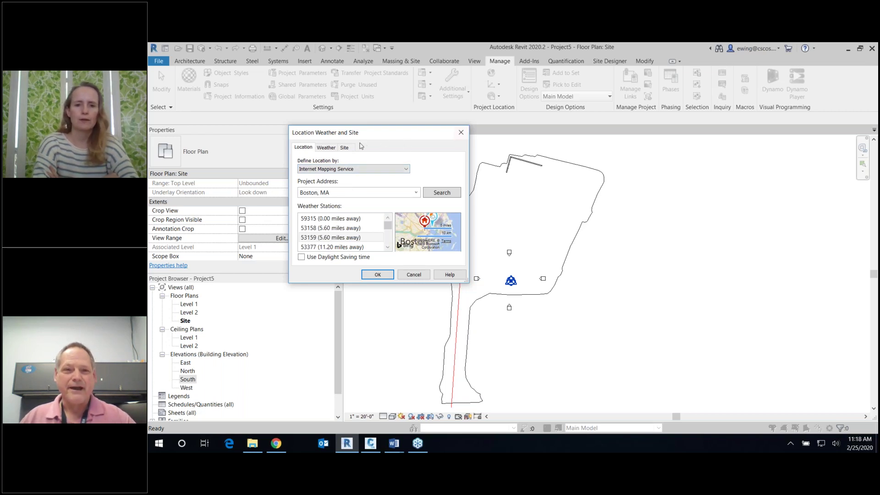
pyautogui.click(456, 135)
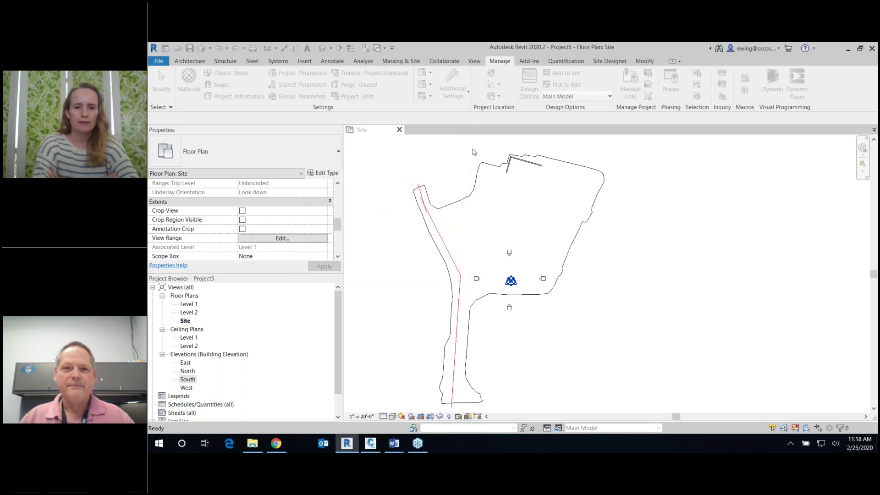
# Acquire coordinates from the linked Site.dwg and check the project's resulting geographic location
pyautogui.click(498, 85)
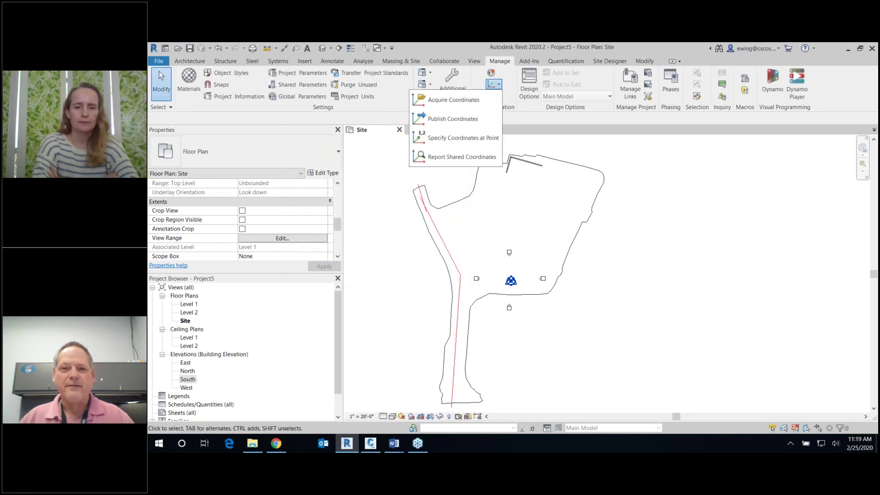
pyautogui.click(462, 99)
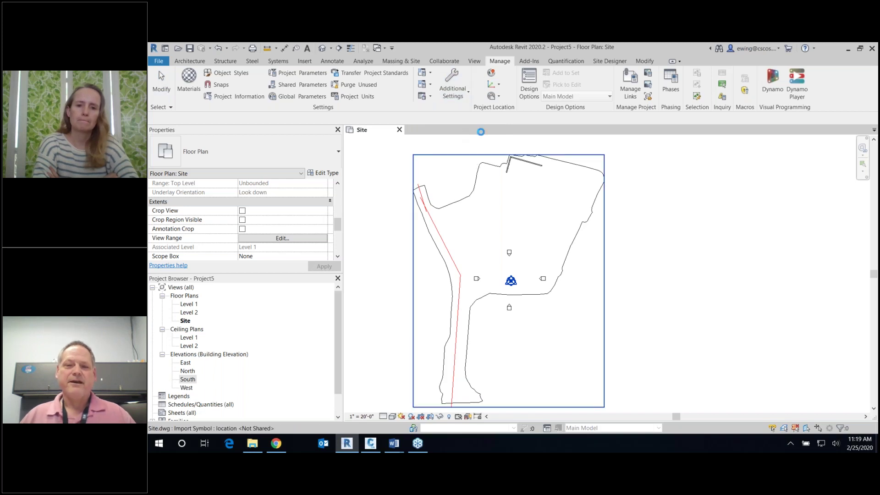
pyautogui.click(470, 154)
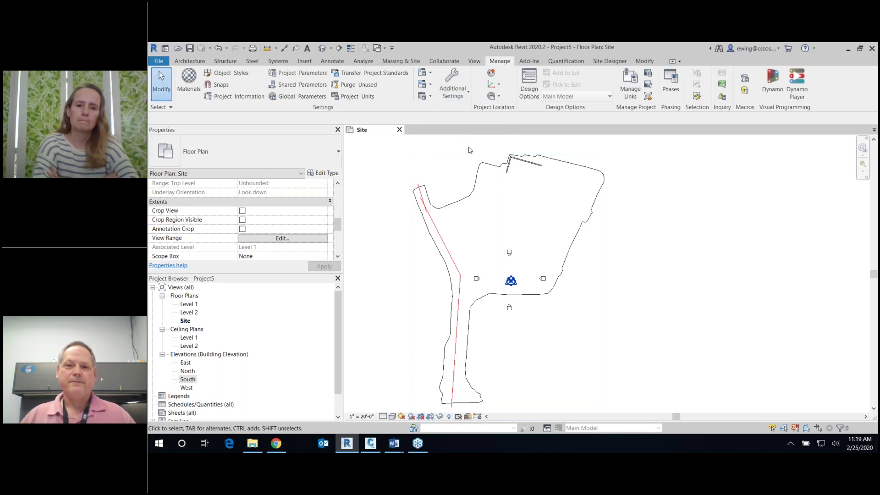
pyautogui.click(491, 73)
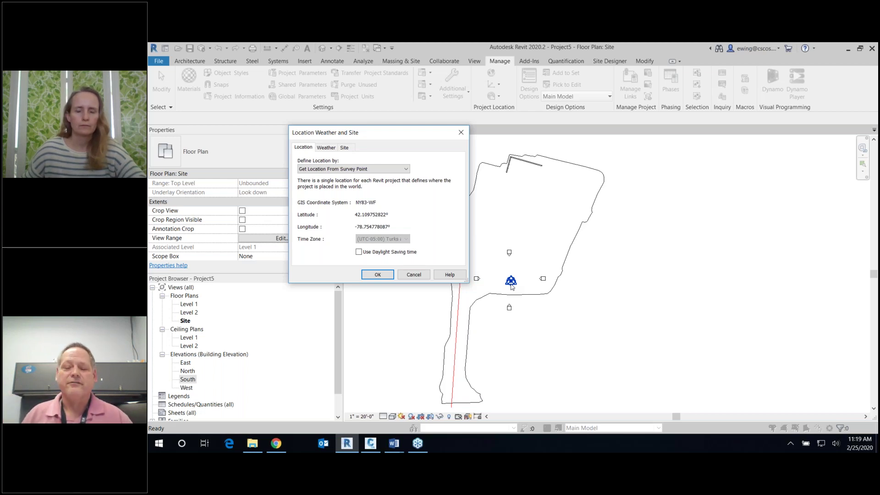
pyautogui.click(384, 276)
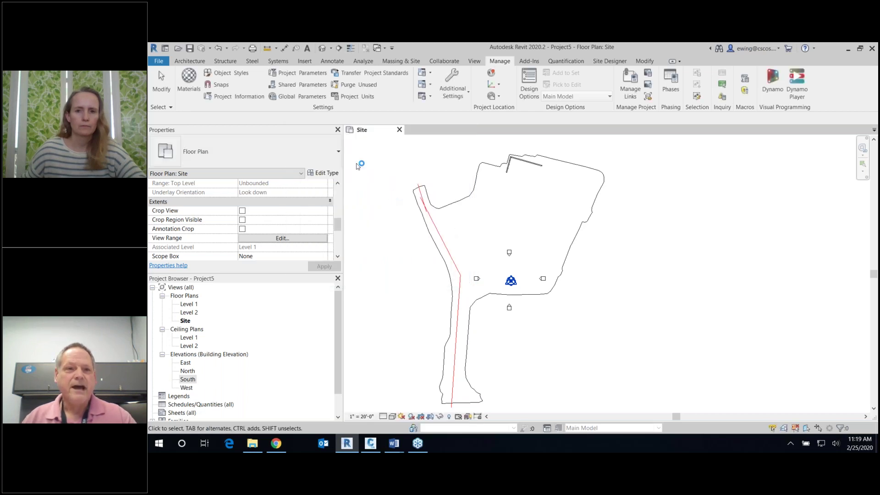
# Link 190750001_CIVIL2D.dwg with Auto - By Shared Coordinates positioning, accepting the import notices and dismissing the extents warning
pyautogui.click(304, 61)
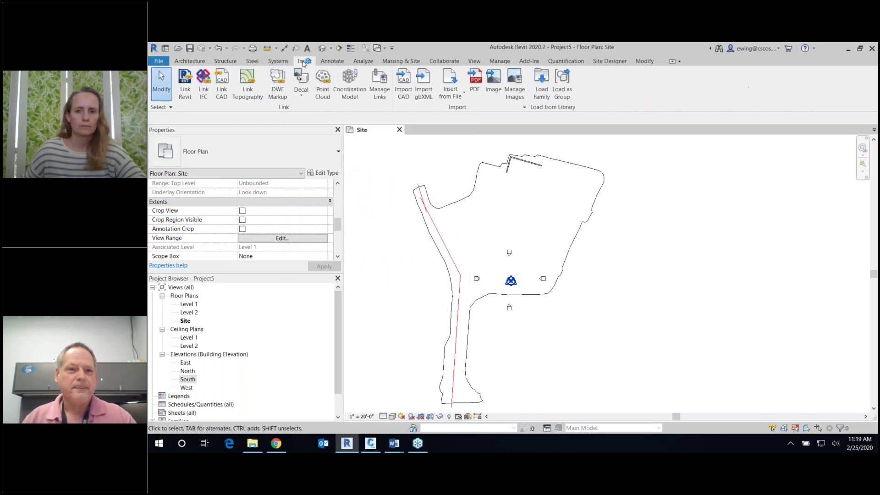
pyautogui.click(222, 85)
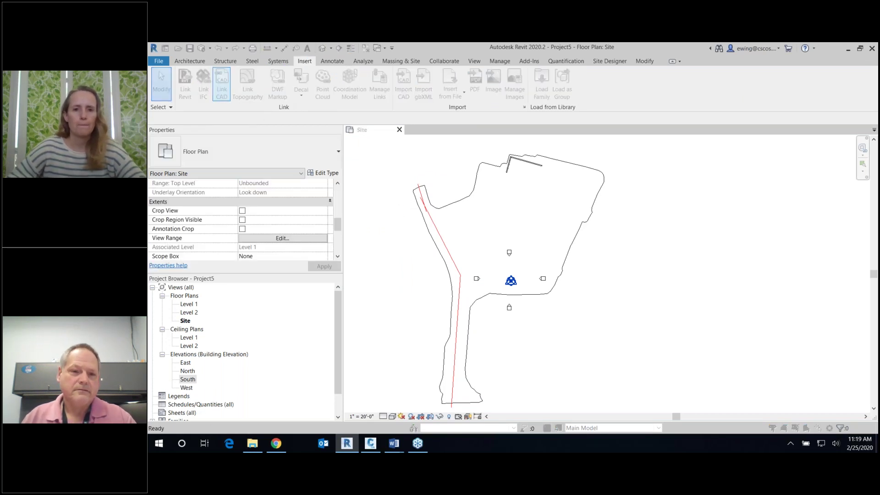
pyautogui.click(363, 111)
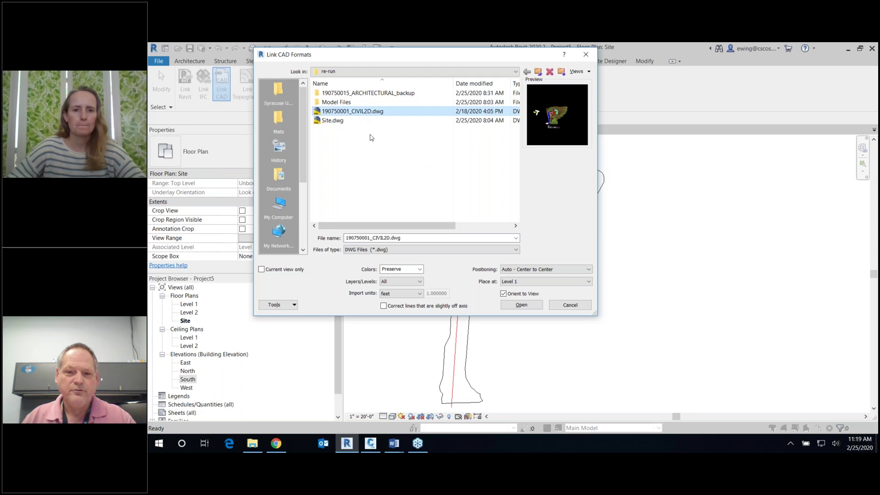
pyautogui.click(543, 270)
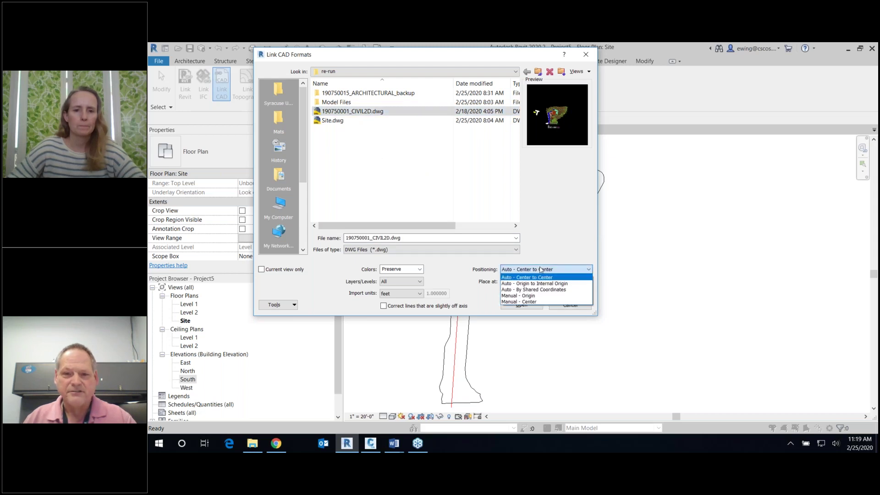
pyautogui.click(541, 290)
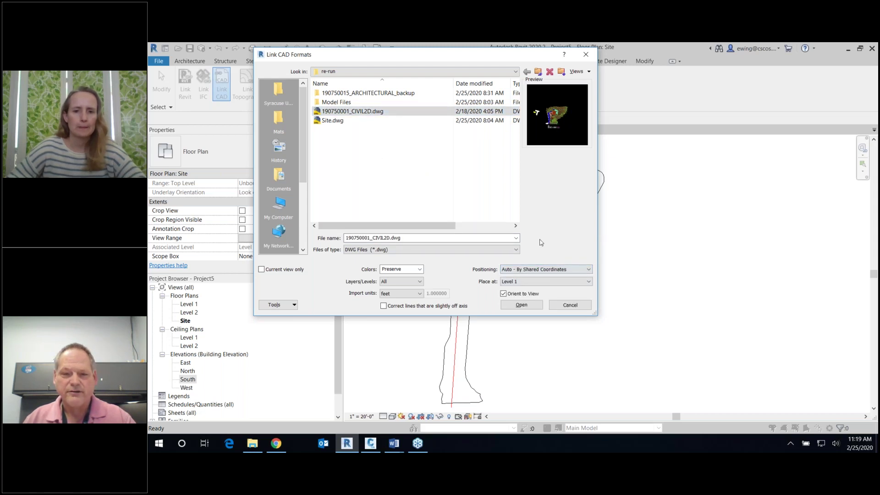
pyautogui.click(521, 304)
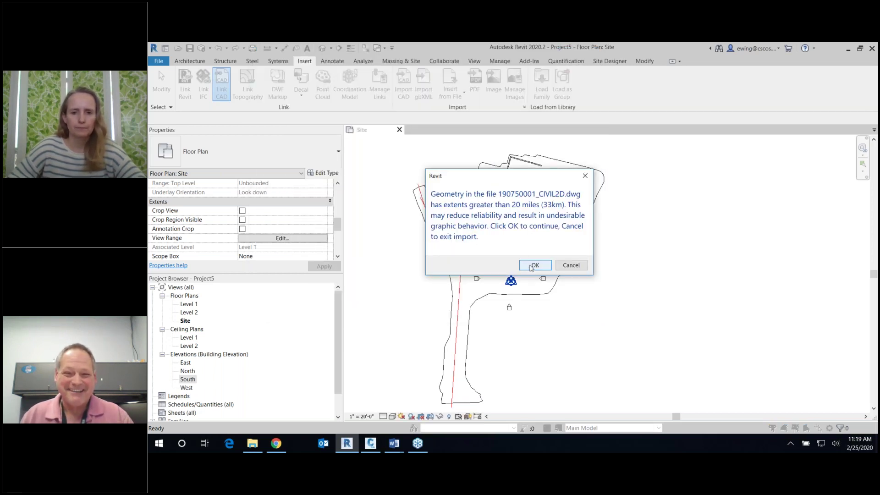
pyautogui.click(533, 266)
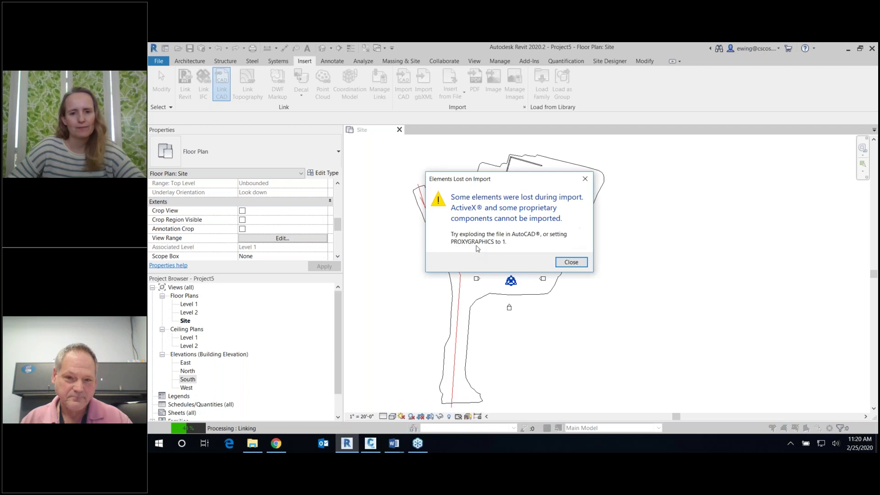
pyautogui.click(572, 262)
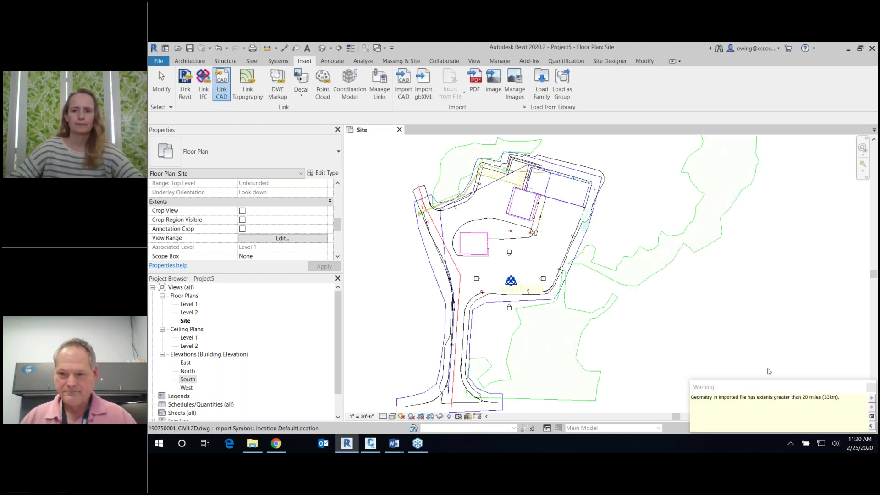
pyautogui.click(870, 387)
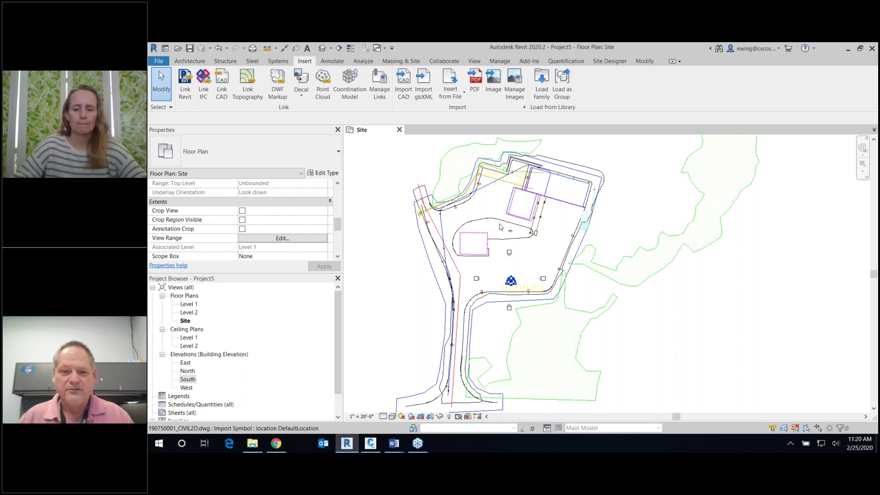
# Move the survey point from the project origin to the outer northwest corner endpoint of the L-shaped wall in Site.dwg
pyautogui.moveTo(492, 258); pyautogui.dragTo(497, 223, button='middle')
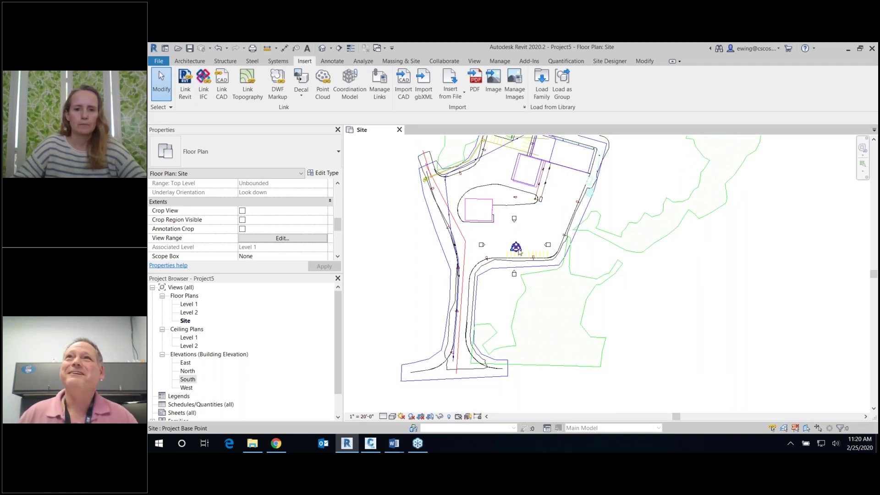
pyautogui.moveTo(524, 245)
pyautogui.mouseDown(button='middle')
pyautogui.moveTo(522, 257)
pyautogui.moveTo(528, 228)
pyautogui.mouseUp(button='middle')
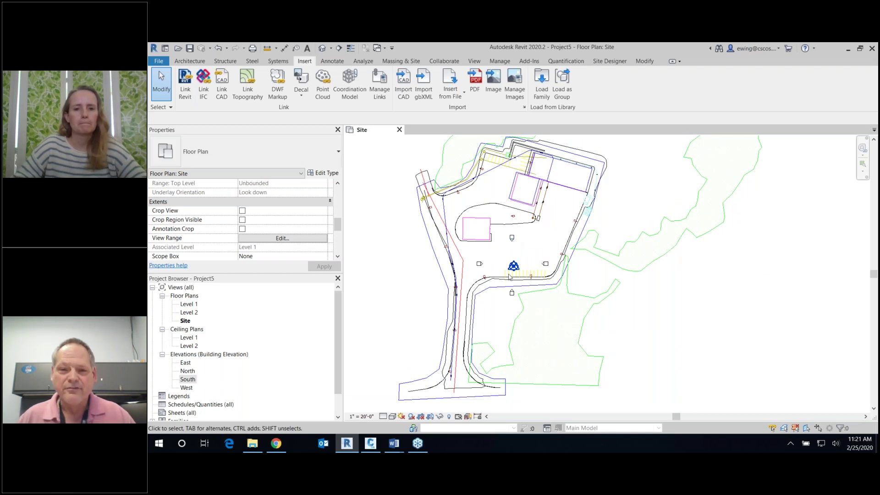
pyautogui.scroll(4, 515, 263)
pyautogui.scroll(4, 517, 264)
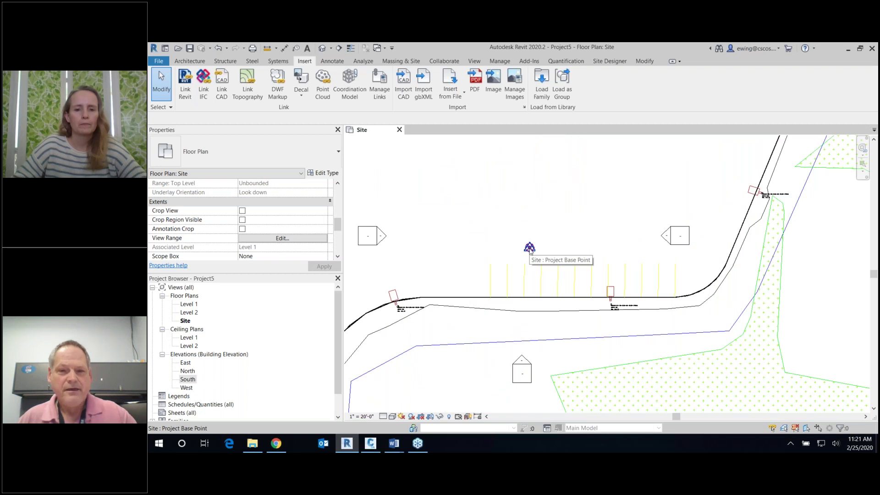
pyautogui.press('Tab')
pyautogui.click(530, 249)
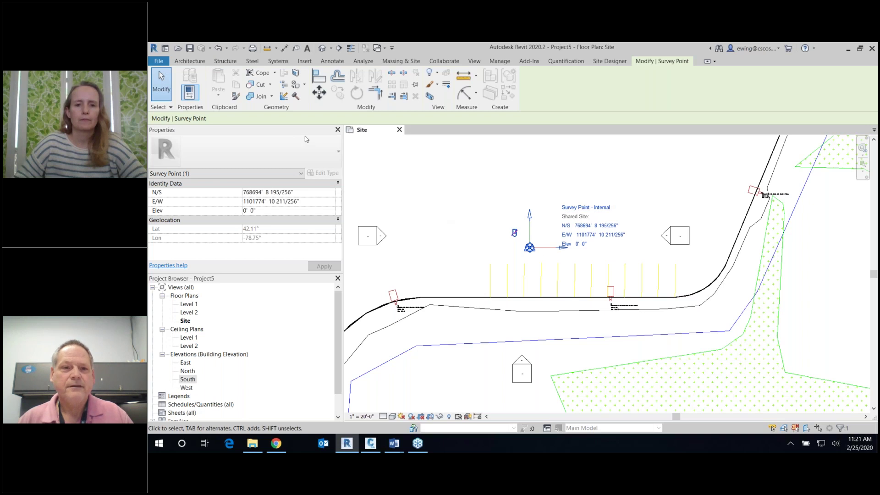
pyautogui.click(319, 93)
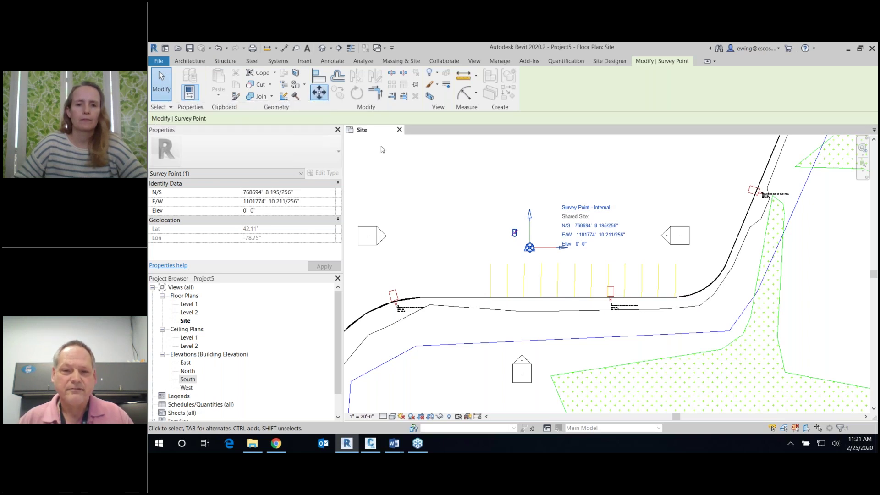
pyautogui.click(530, 247)
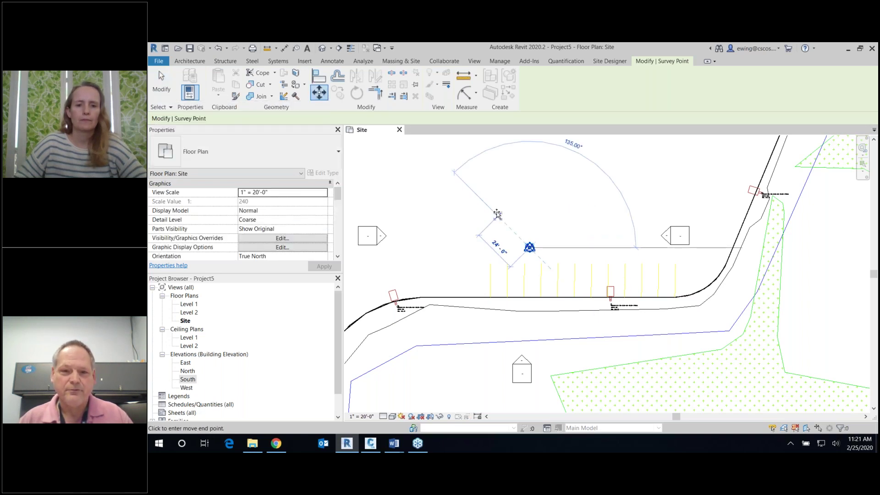
pyautogui.scroll(-1, 497, 216)
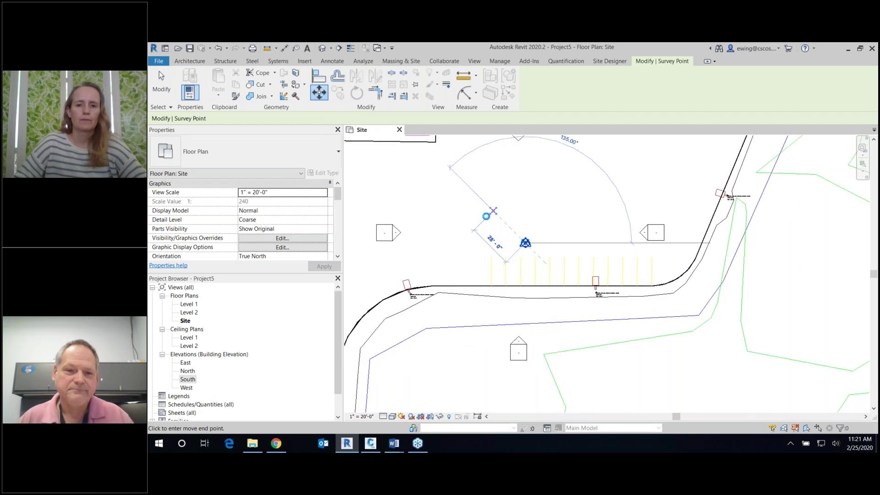
pyautogui.scroll(-4, 488, 209)
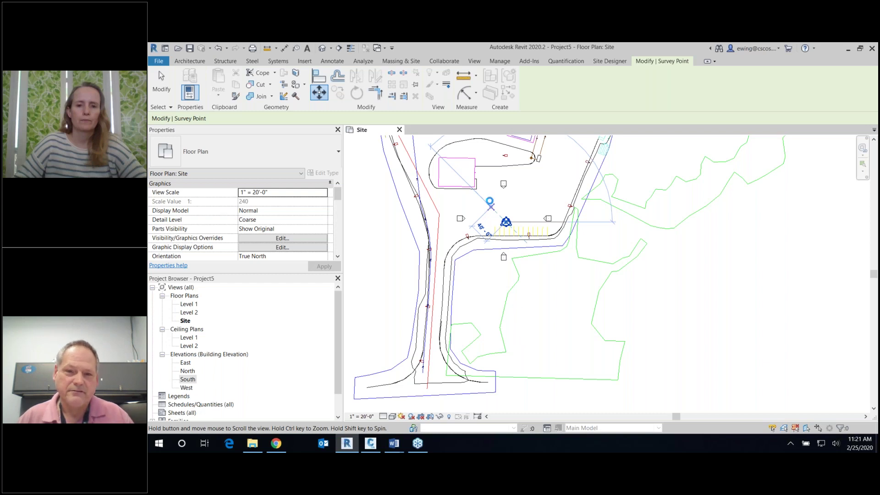
pyautogui.moveTo(490, 201); pyautogui.dragTo(563, 336, button='middle')
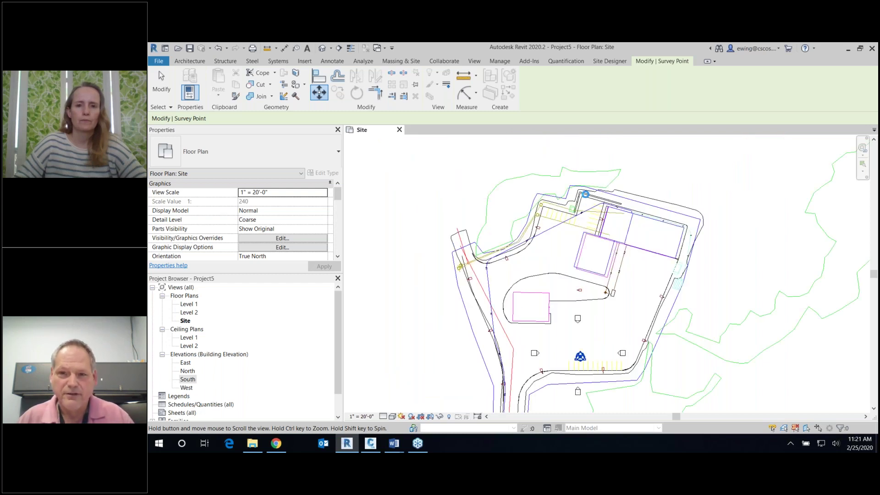
pyautogui.moveTo(585, 195); pyautogui.dragTo(607, 275, button='middle')
pyautogui.moveTo(586, 197); pyautogui.dragTo(604, 334, button='middle')
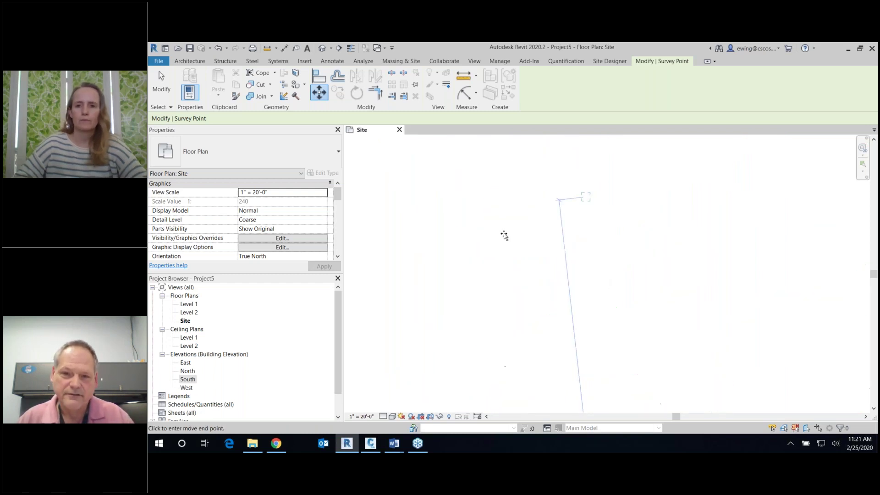
pyautogui.press('Escape')
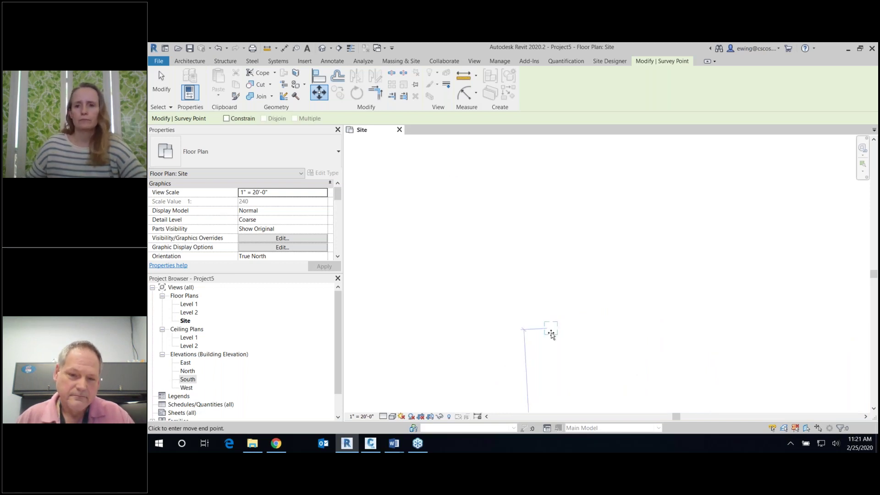
pyautogui.moveTo(509, 261); pyautogui.dragTo(514, 267, button='middle')
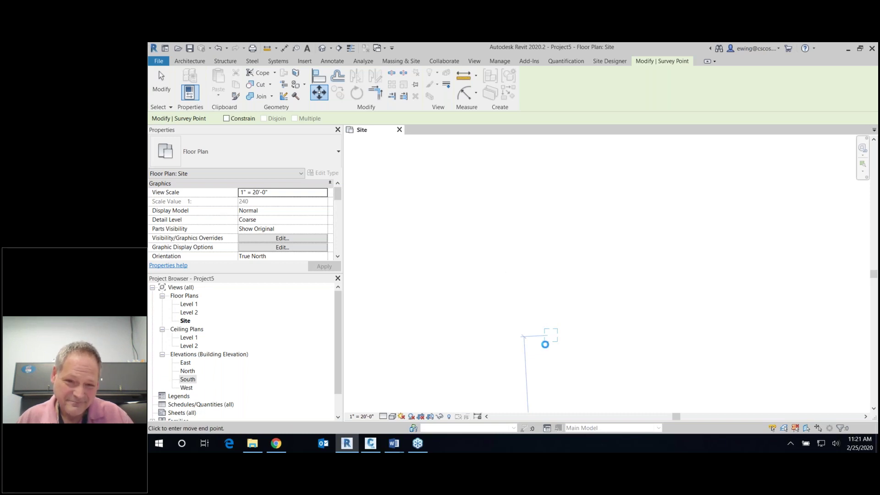
pyautogui.moveTo(562, 367); pyautogui.dragTo(458, 192, button='middle')
pyautogui.scroll(-2, 453, 185)
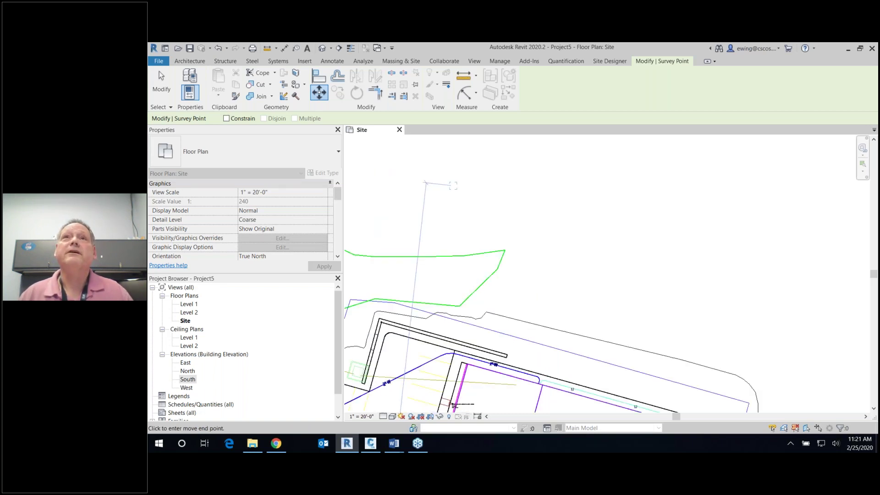
pyautogui.scroll(-1, 452, 185)
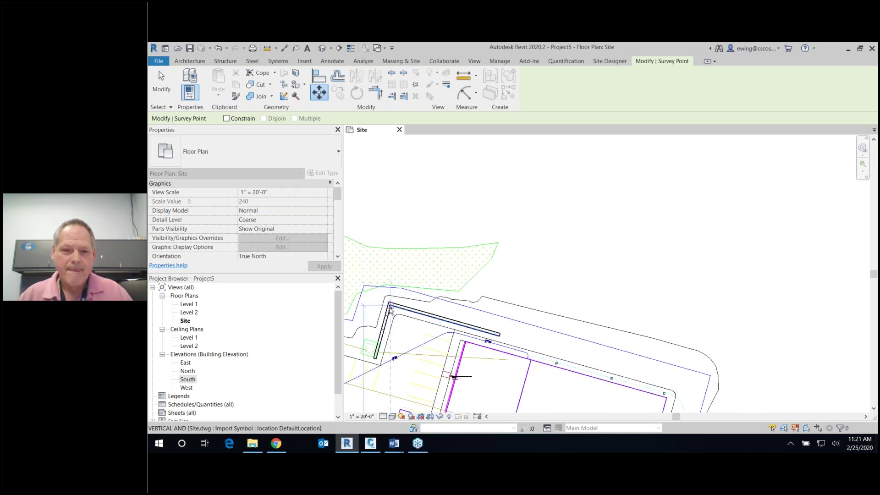
pyautogui.scroll(3, 390, 307)
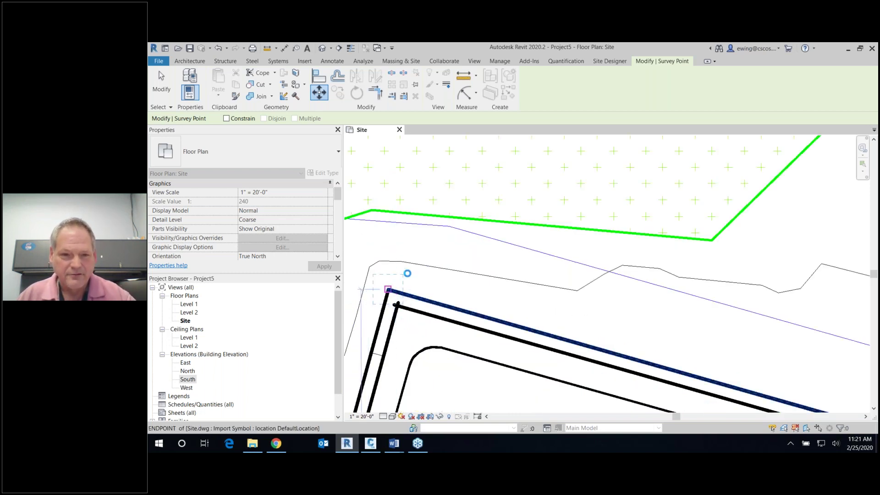
pyautogui.click(388, 289)
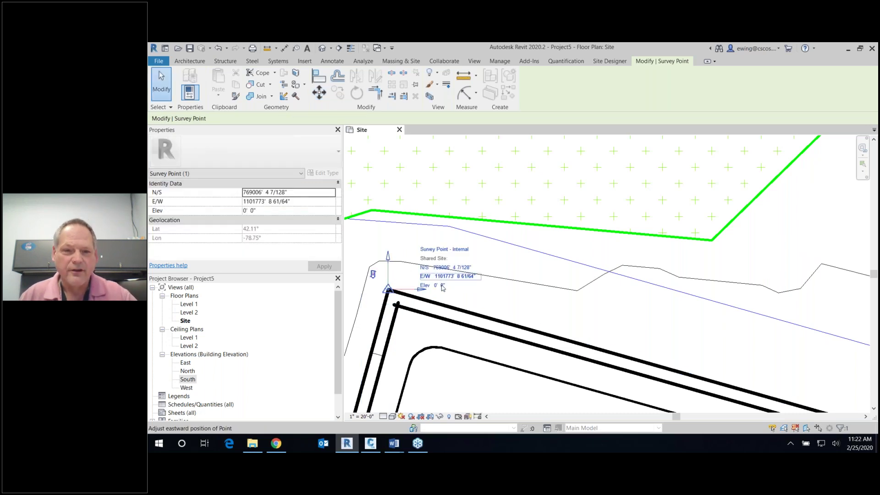
# Check the wall corner's elevation in Civil 3D, switch back to Revit, set the survey point's elevation to 1426.01 and clip the point
pyautogui.click(370, 443)
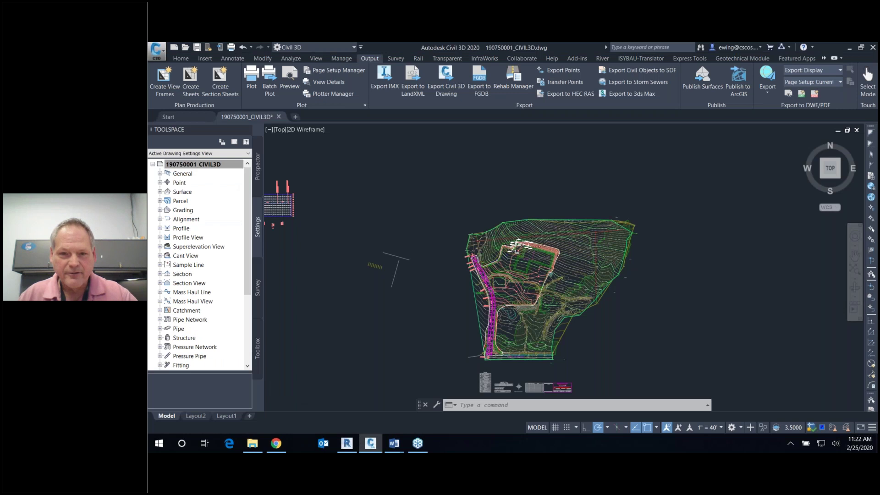
pyautogui.scroll(12, 522, 248)
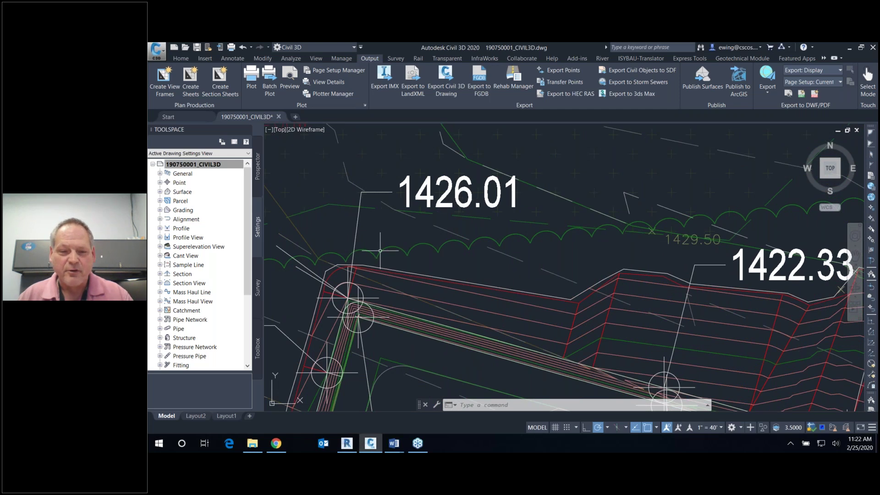
pyautogui.click(347, 443)
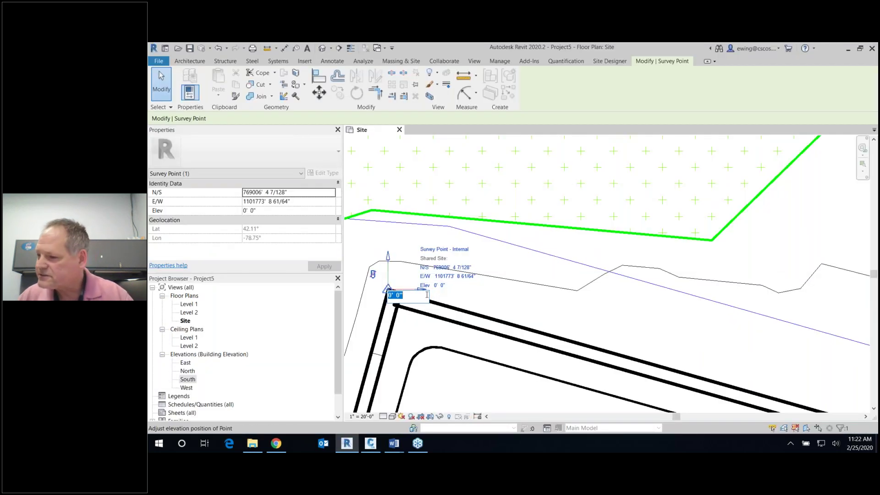
pyautogui.write('1426.01')
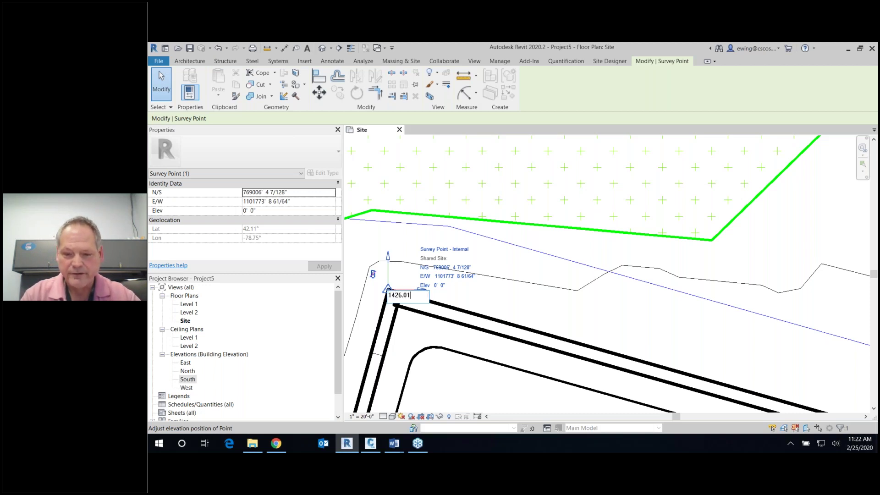
pyautogui.press('Return')
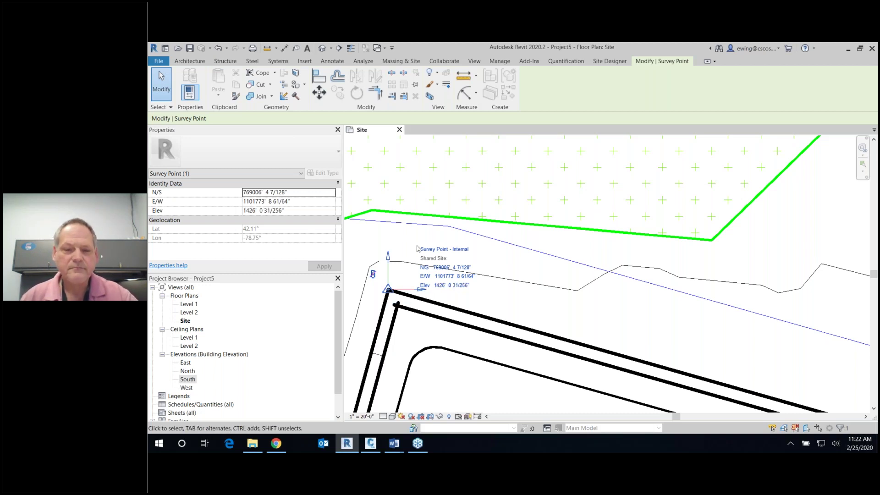
pyautogui.click(373, 275)
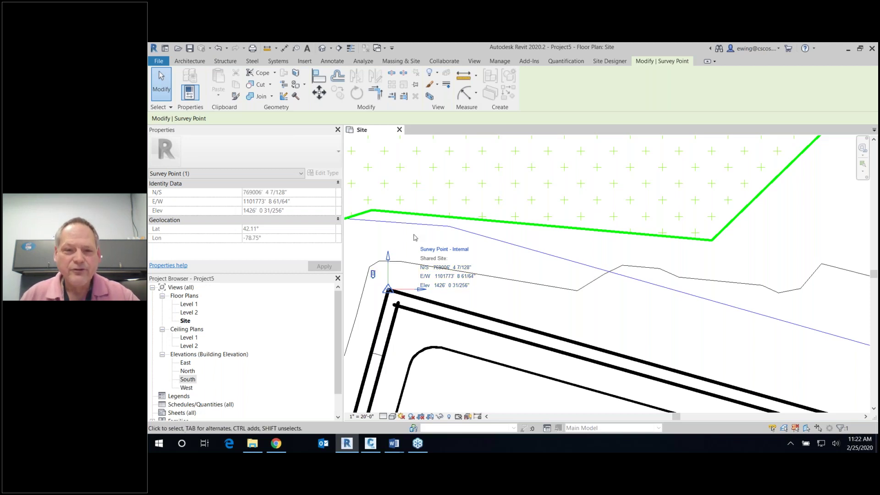
# Move the project base point onto the survey point at the outer northwest corner of the L-shaped wall
pyautogui.scroll(-9, 415, 237)
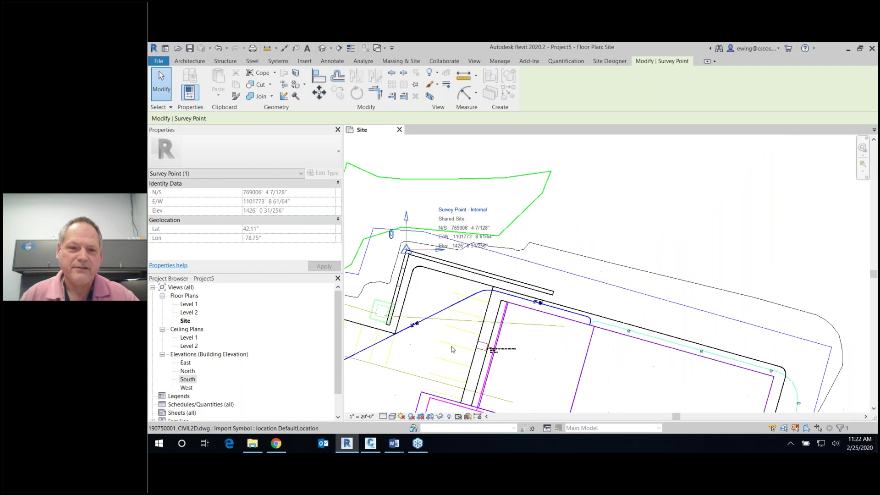
pyautogui.moveTo(456, 348); pyautogui.dragTo(424, 188, button='middle')
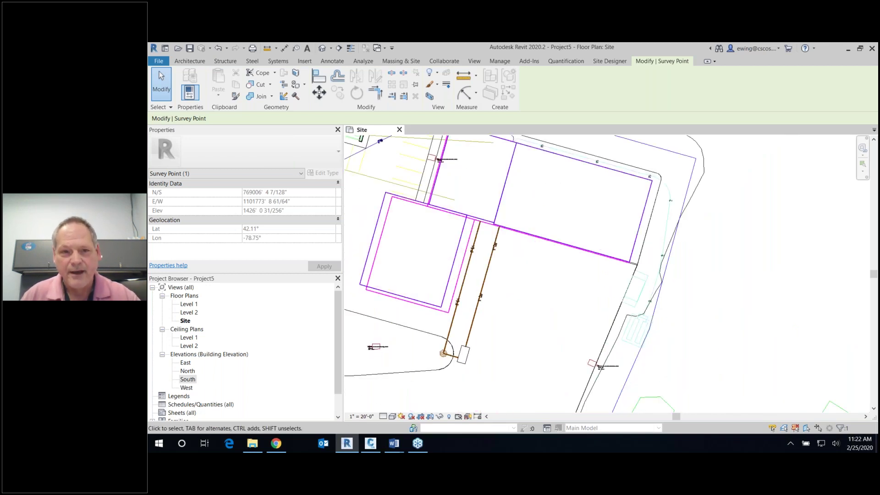
pyautogui.moveTo(502, 345); pyautogui.dragTo(469, 371, button='middle')
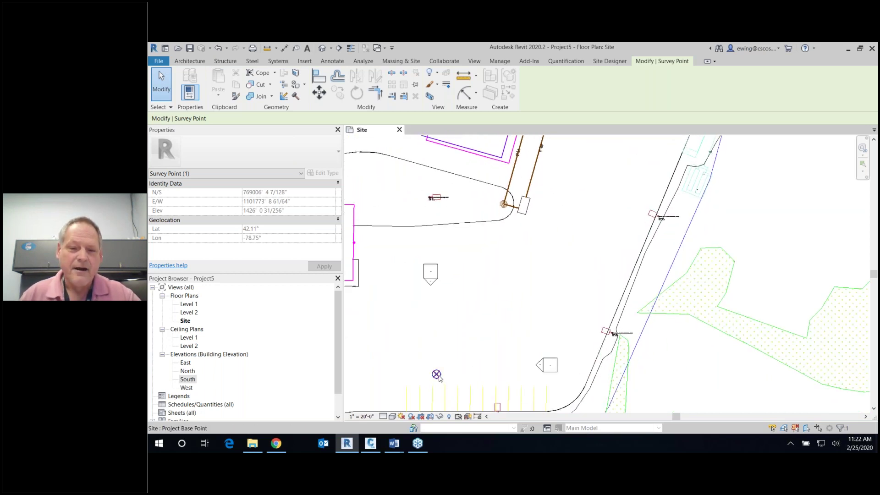
pyautogui.press('Escape')
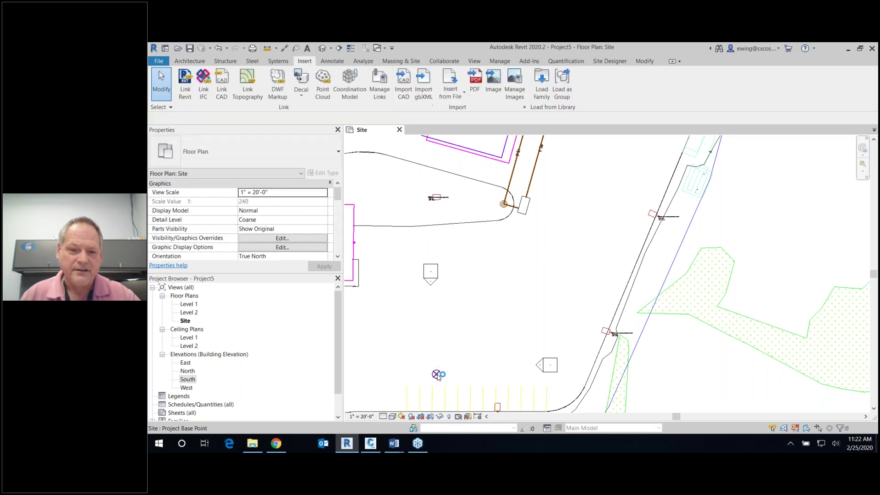
pyautogui.click(438, 375)
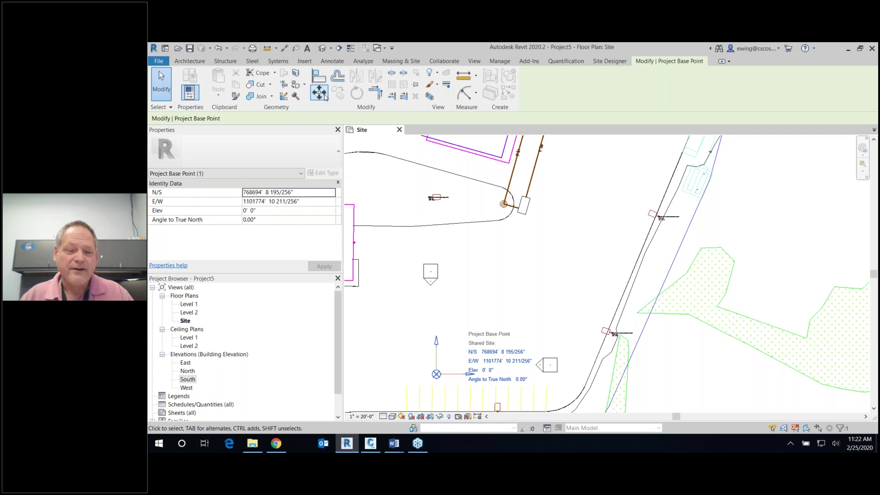
pyautogui.click(320, 93)
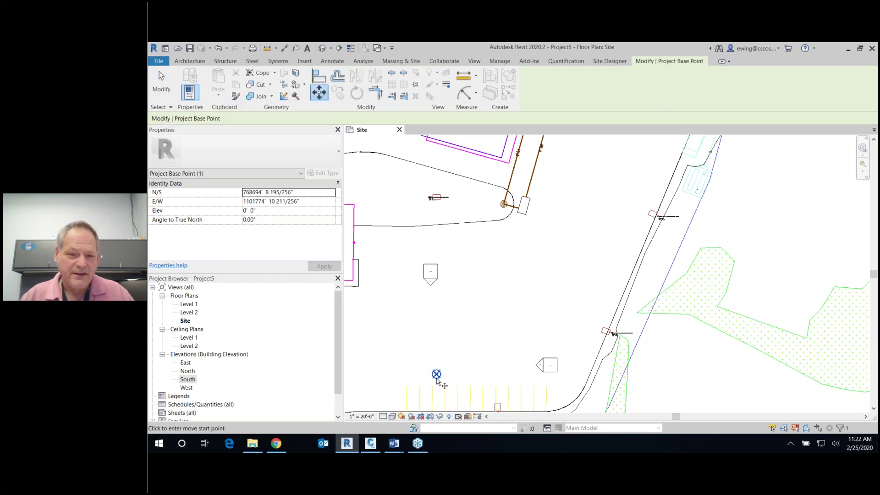
pyautogui.click(436, 375)
pyautogui.moveTo(408, 314)
pyautogui.mouseDown(button='middle')
pyautogui.moveTo(498, 398)
pyautogui.moveTo(413, 230)
pyautogui.moveTo(426, 251)
pyautogui.moveTo(448, 356)
pyautogui.moveTo(470, 275)
pyautogui.mouseUp(button='middle')
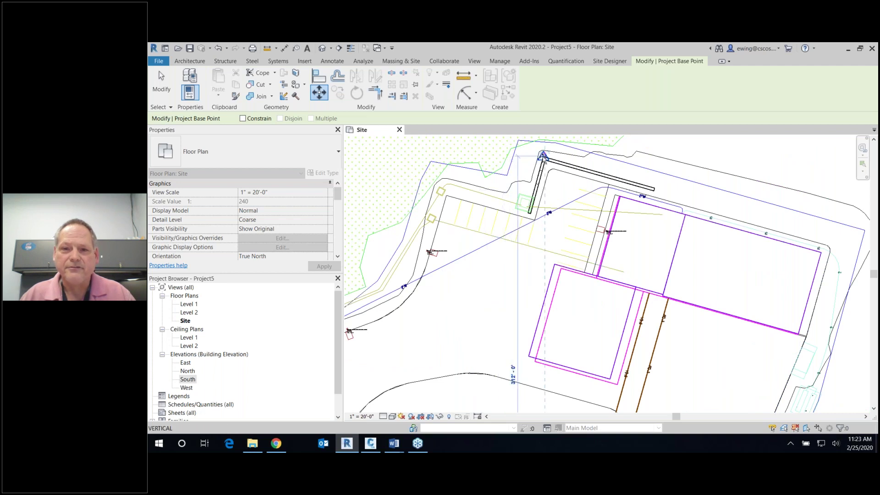
pyautogui.scroll(1, 544, 158)
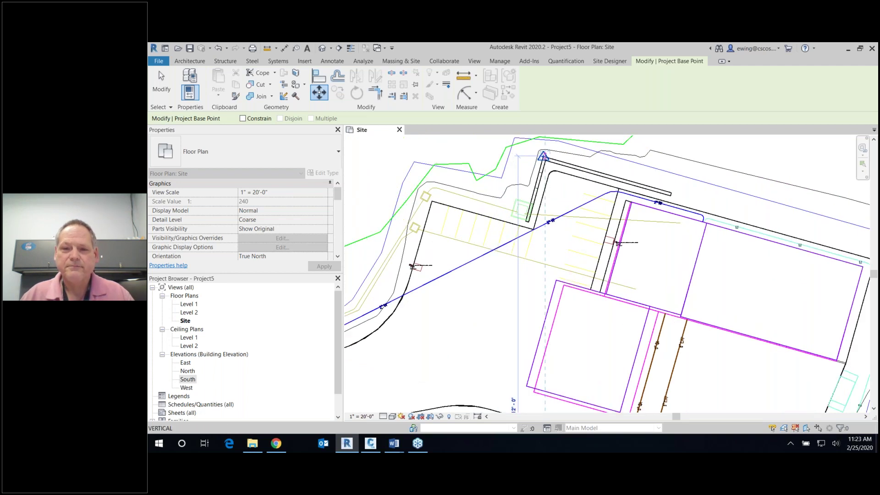
pyautogui.scroll(4, 544, 158)
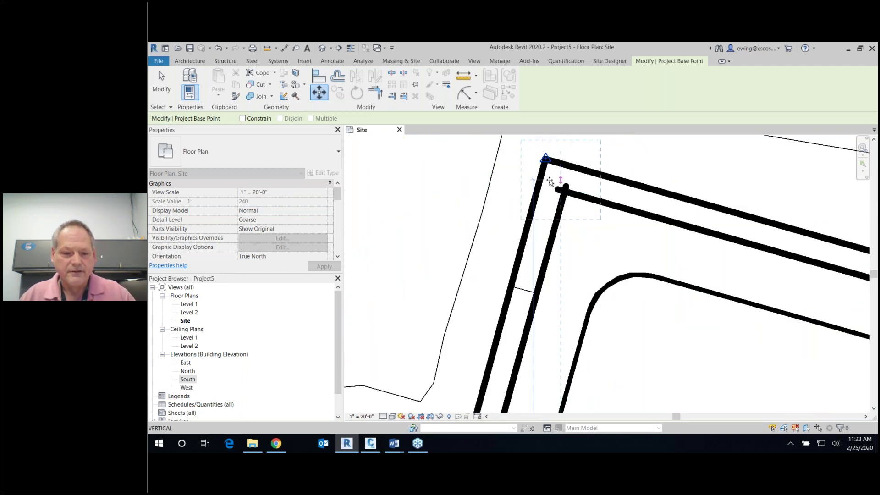
pyautogui.click(565, 162)
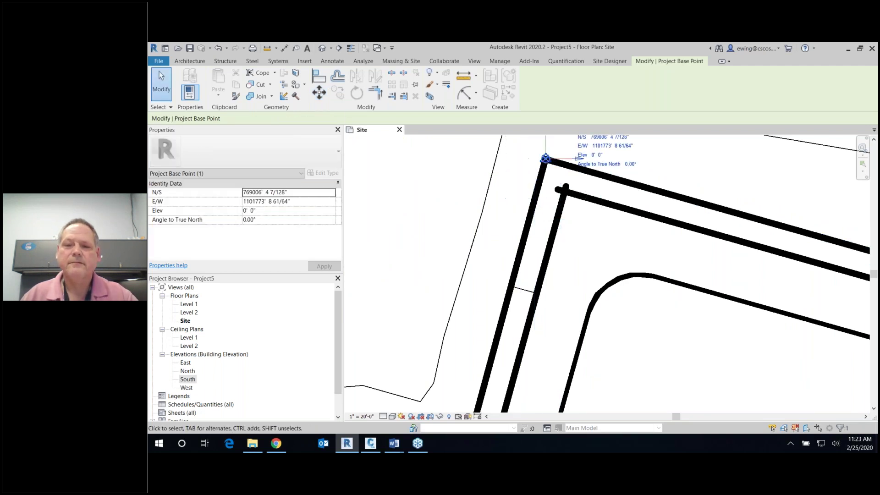
# Set the project base point's elevation to 1426.01
pyautogui.click(597, 156)
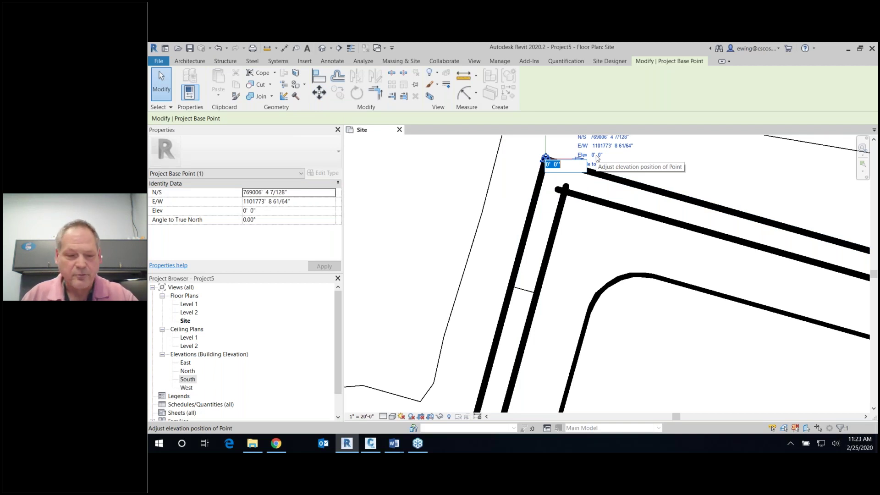
pyautogui.write('14')
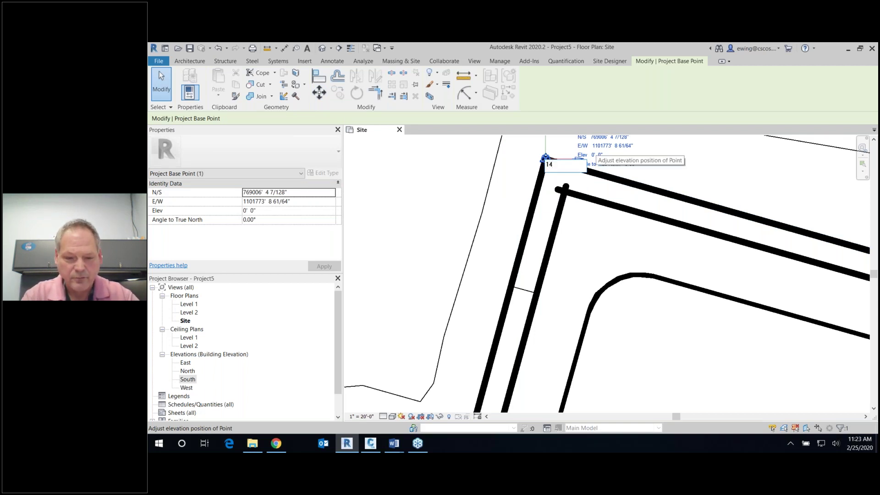
pyautogui.write('26.01')
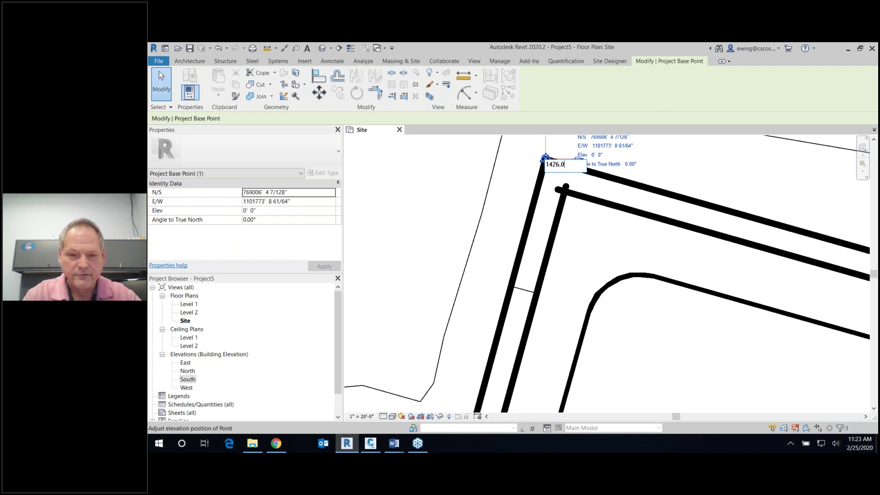
pyautogui.press('Return')
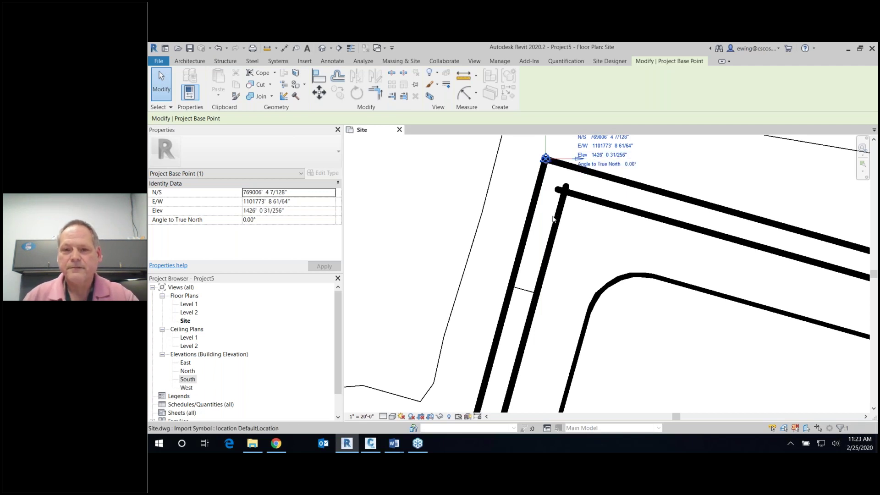
# Link 190750015_ARCHITECTURAL.rvt with Auto - Project Base Point to Project Base Point positioning and dismiss the nested links notice
pyautogui.scroll(-1, 551, 223)
pyautogui.scroll(-5, 551, 223)
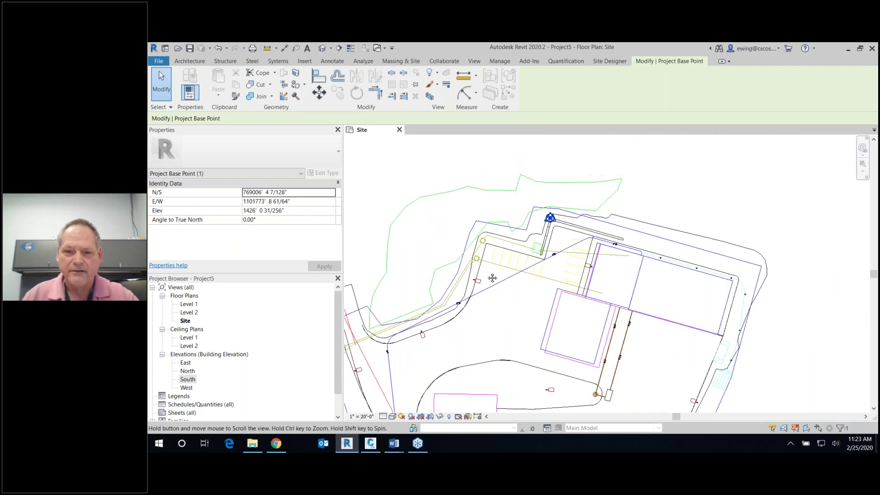
pyautogui.moveTo(484, 269); pyautogui.dragTo(407, 235, button='middle')
pyautogui.click(304, 61)
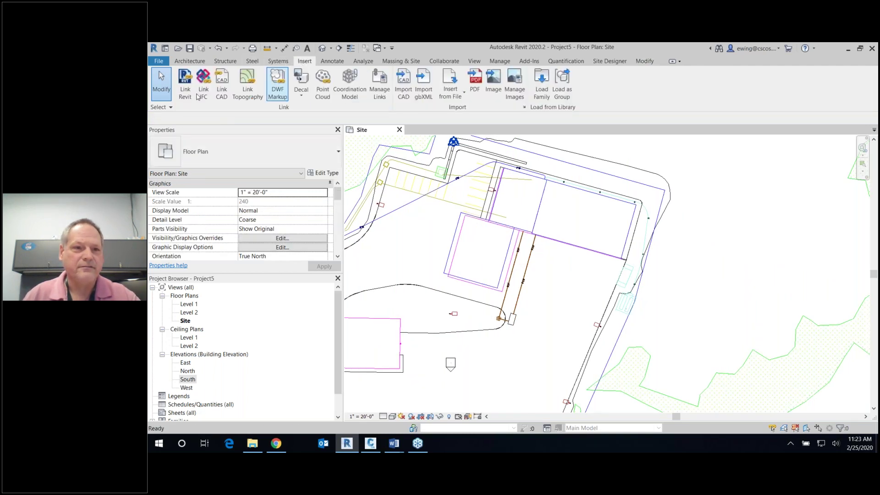
pyautogui.click(186, 85)
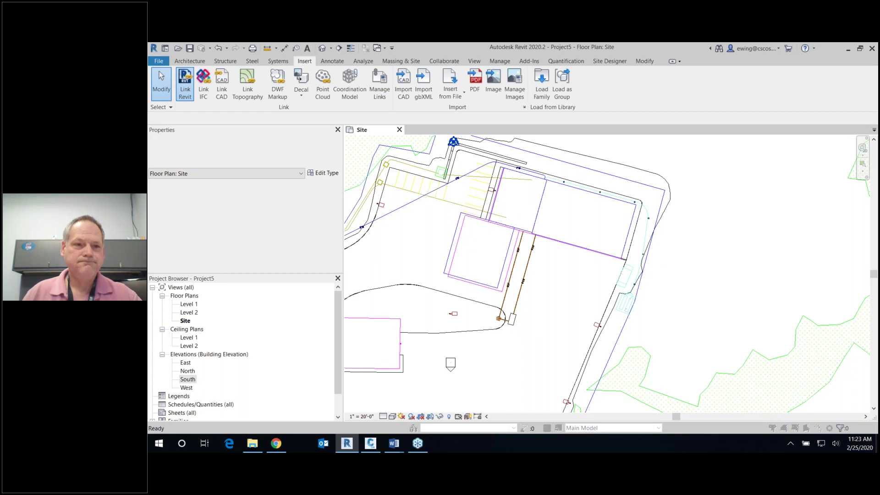
pyautogui.click(454, 161)
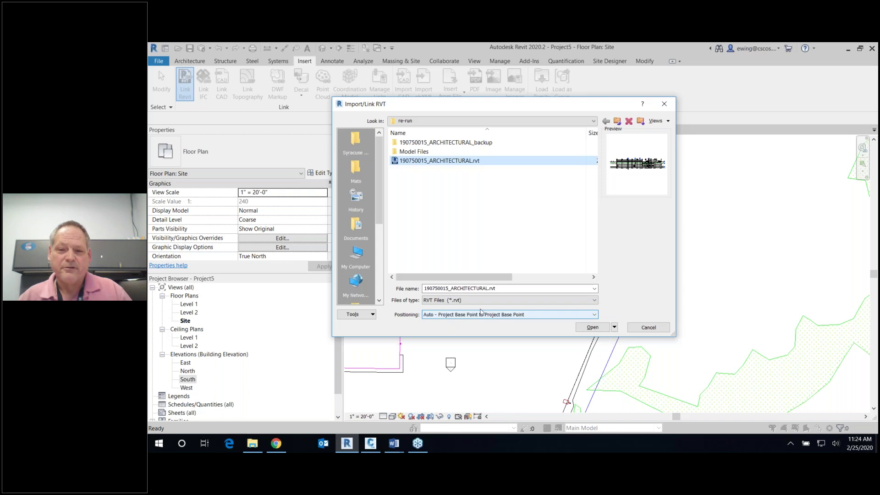
pyautogui.click(593, 328)
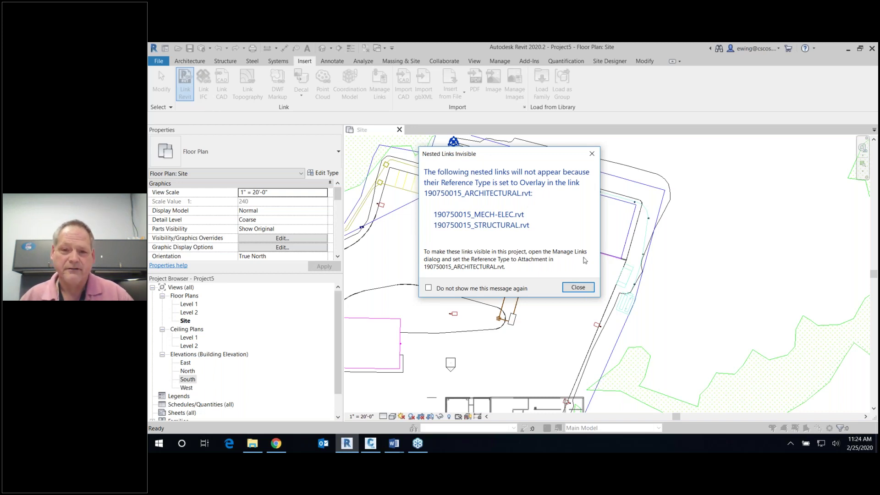
pyautogui.click(578, 288)
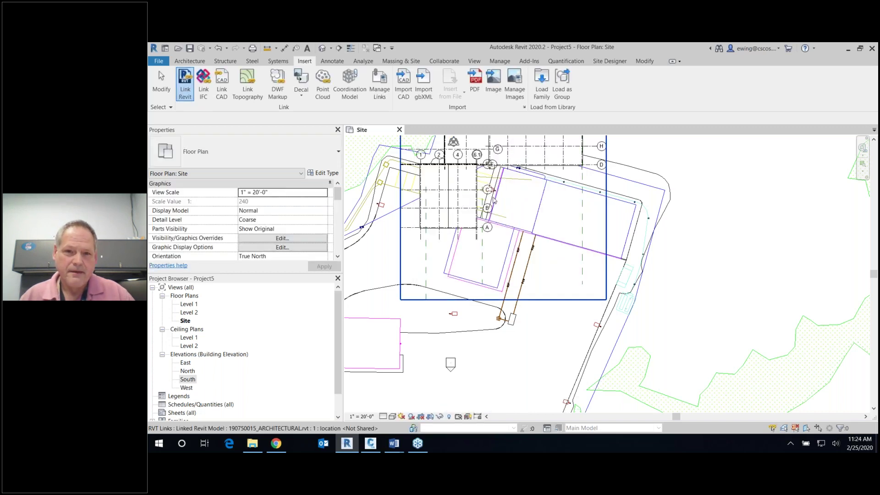
# Align the linked architectural model's north and east edges with the building outline in the linked site drawing
pyautogui.moveTo(559, 226)
pyautogui.mouseDown(button='middle')
pyautogui.moveTo(550, 249)
pyautogui.moveTo(630, 239)
pyautogui.mouseUp(button='middle')
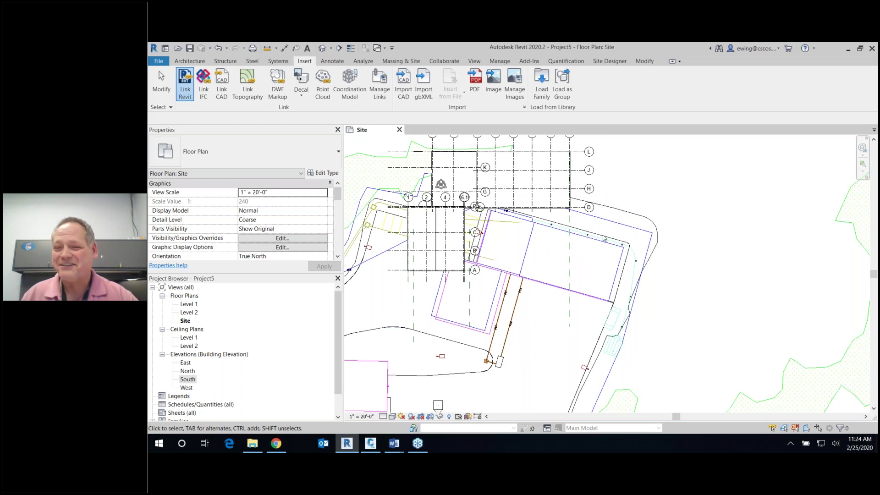
pyautogui.scroll(3, 604, 236)
pyautogui.moveTo(599, 287); pyautogui.dragTo(645, 336, button='middle')
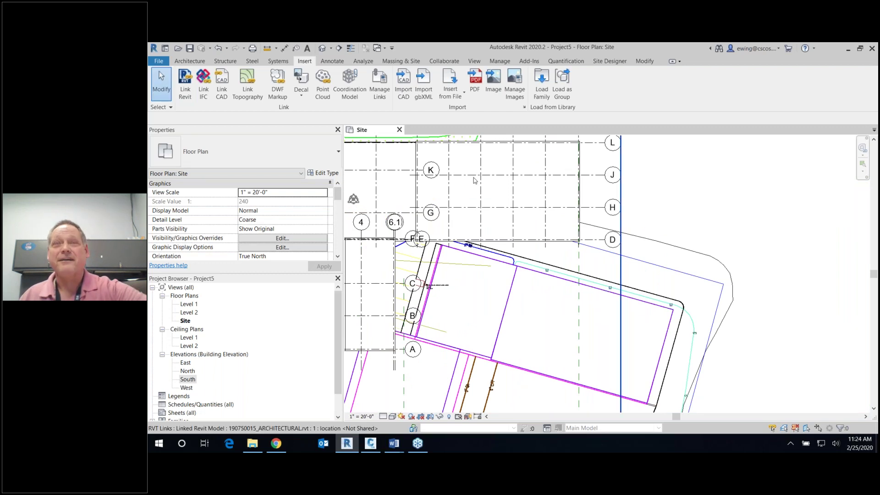
pyautogui.press('a')
pyautogui.press('l')
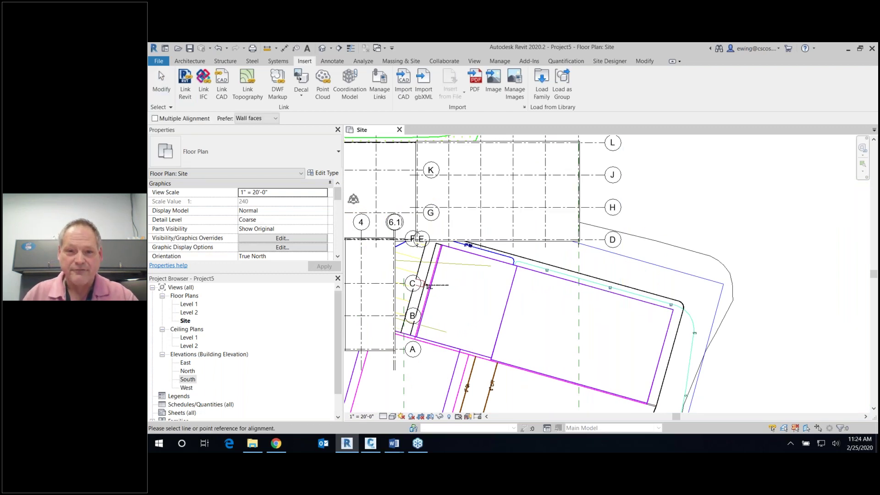
pyautogui.click(597, 294)
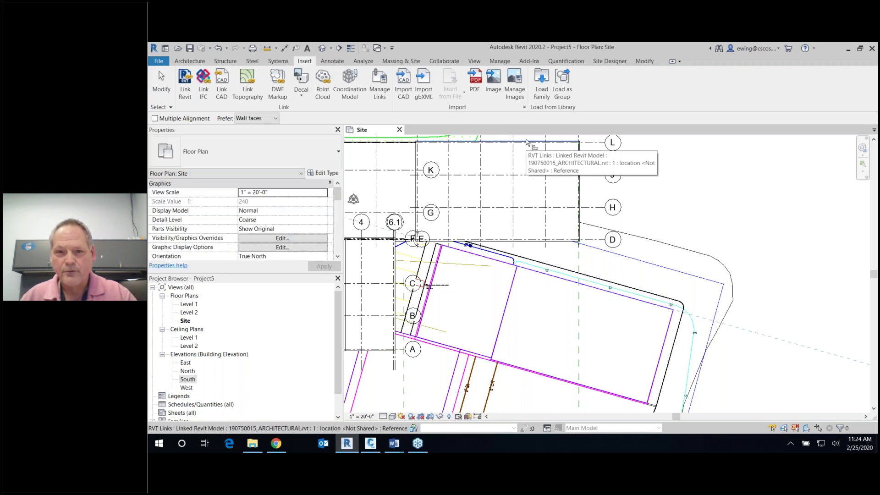
pyautogui.click(528, 142)
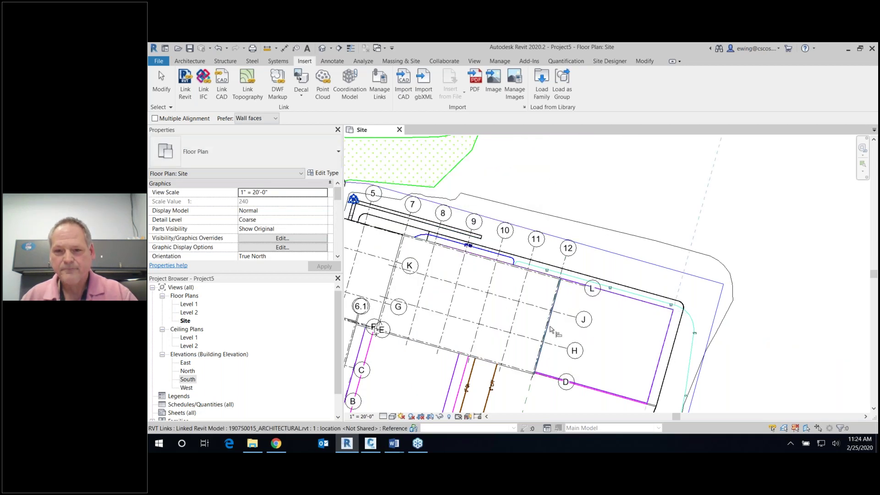
pyautogui.moveTo(512, 331); pyautogui.dragTo(528, 268, button='middle')
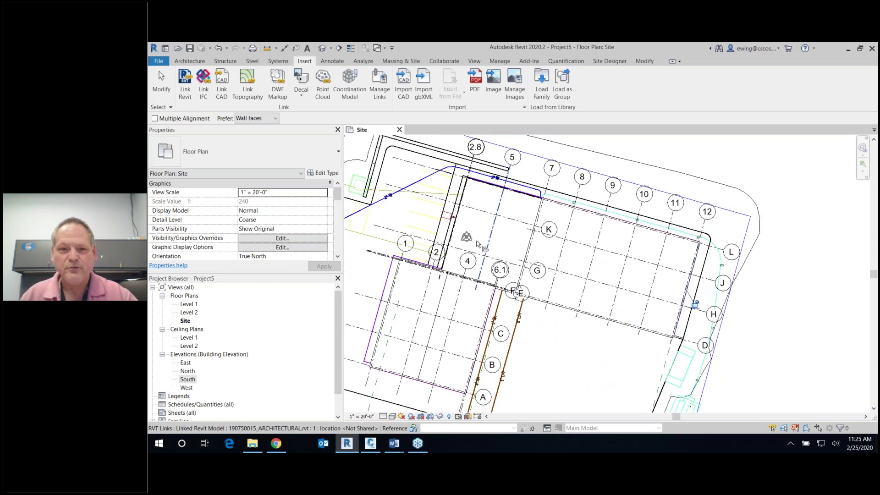
pyautogui.press('Escape')
pyautogui.press('Escape')
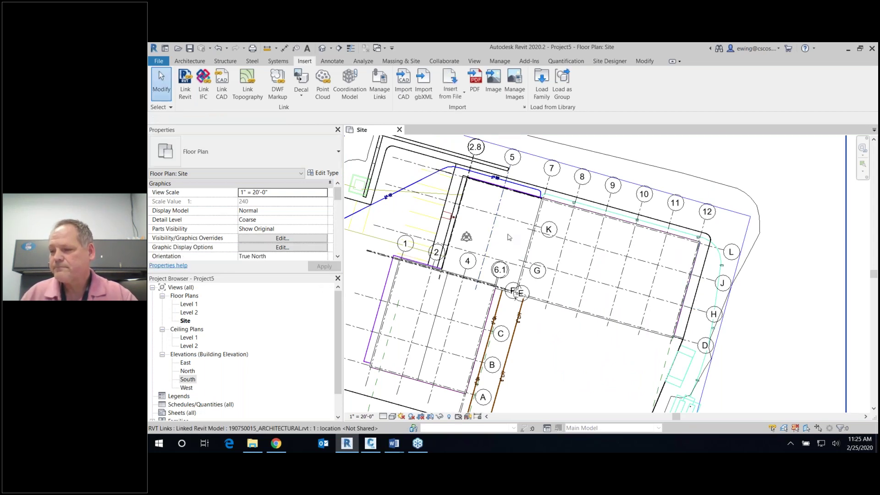
pyautogui.scroll(-3, 507, 237)
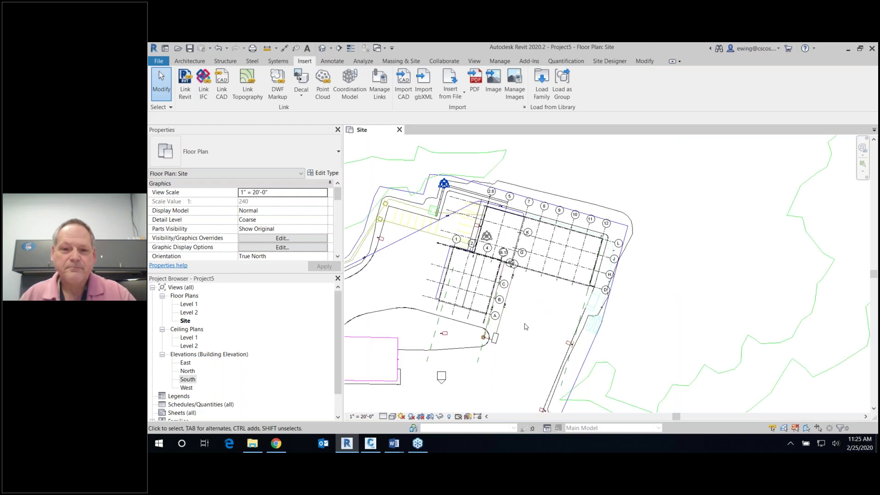
pyautogui.moveTo(539, 318); pyautogui.dragTo(556, 295, button='middle')
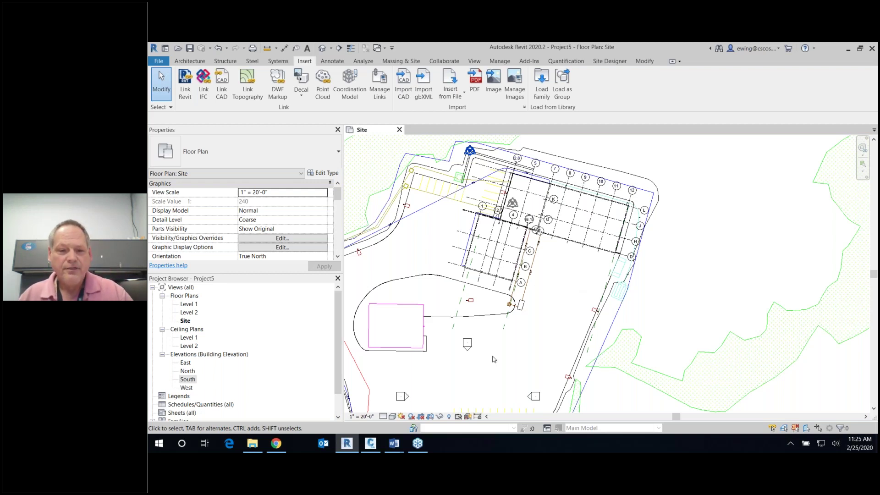
# Switch to Civil 3D, review the surfaces and output file offered by Publish Surfaces, and close it without publishing
pyautogui.click(369, 445)
pyautogui.scroll(-10, 425, 219)
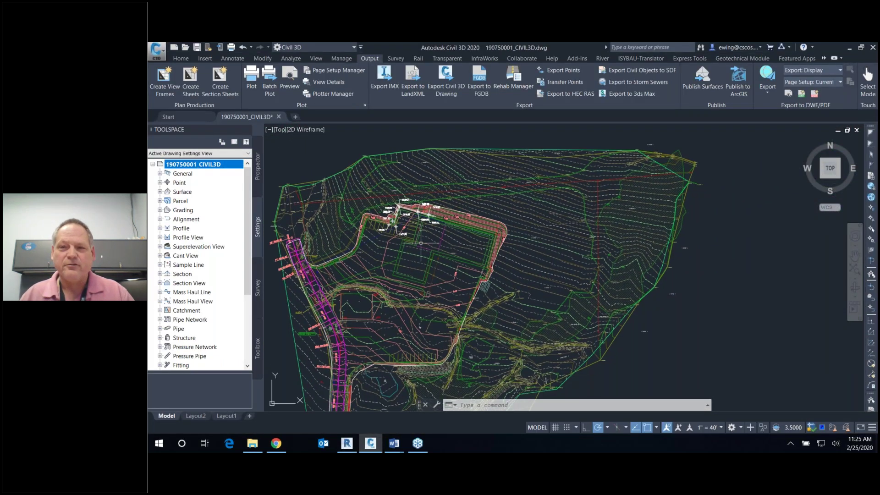
pyautogui.click(830, 62)
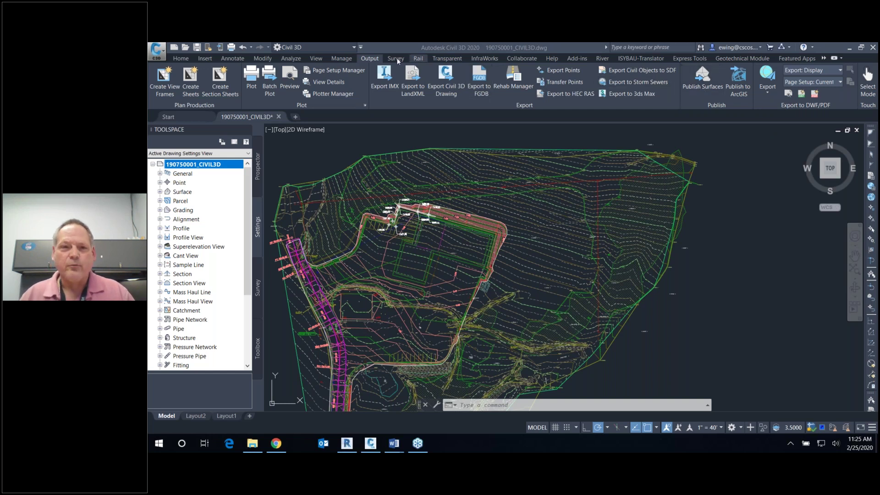
pyautogui.click(370, 59)
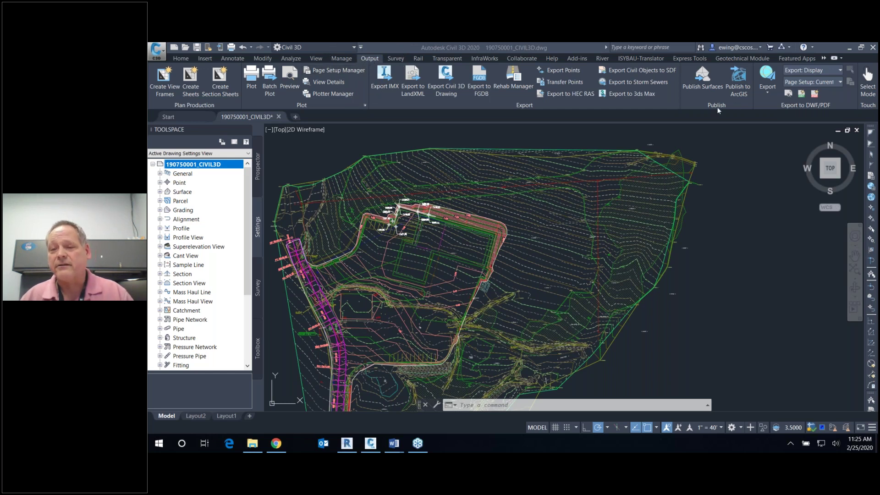
pyautogui.click(706, 90)
pyautogui.press('ctrl')
pyautogui.press('ctrl')
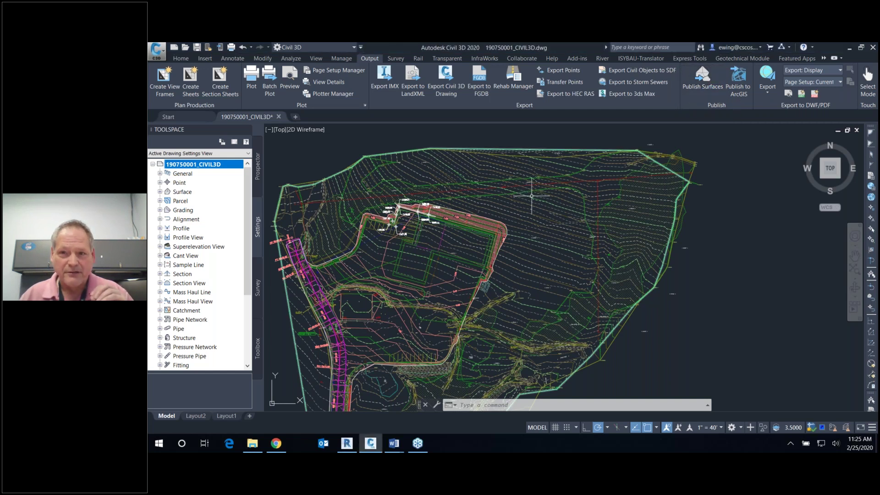
pyautogui.click(699, 78)
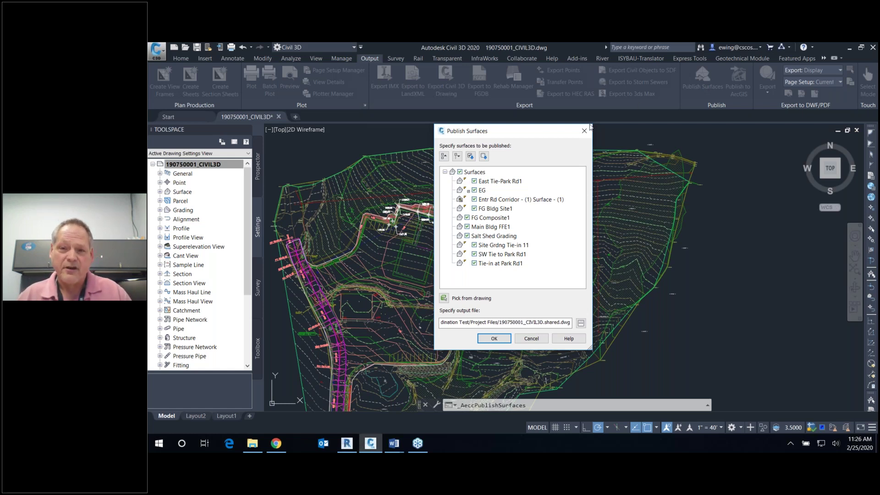
pyautogui.click(531, 340)
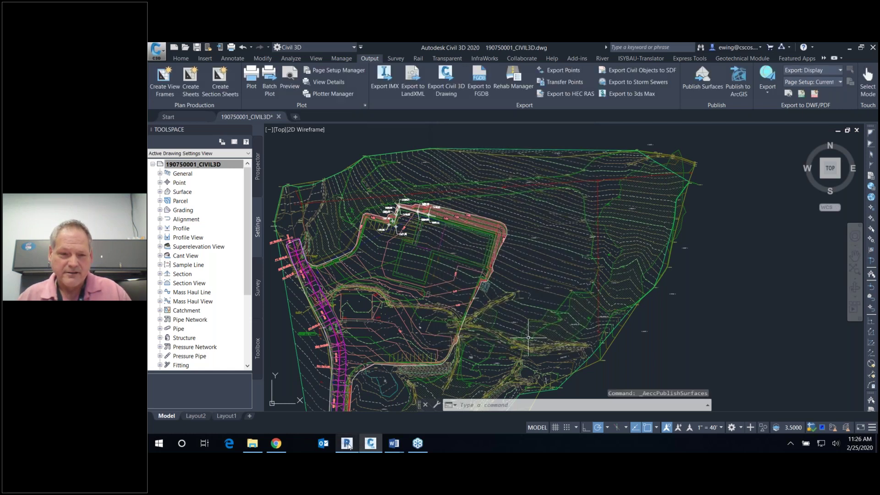
# Switch back to Revit and open Link Topography to view the published surfaces available for linking
pyautogui.click(347, 443)
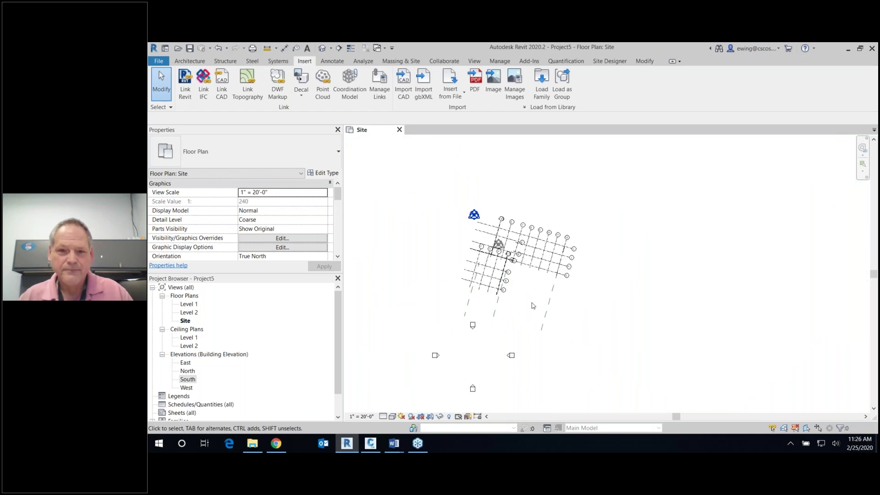
pyautogui.moveTo(521, 283)
pyautogui.mouseDown(button='middle')
pyautogui.moveTo(511, 263)
pyautogui.moveTo(518, 288)
pyautogui.moveTo(514, 278)
pyautogui.mouseUp(button='middle')
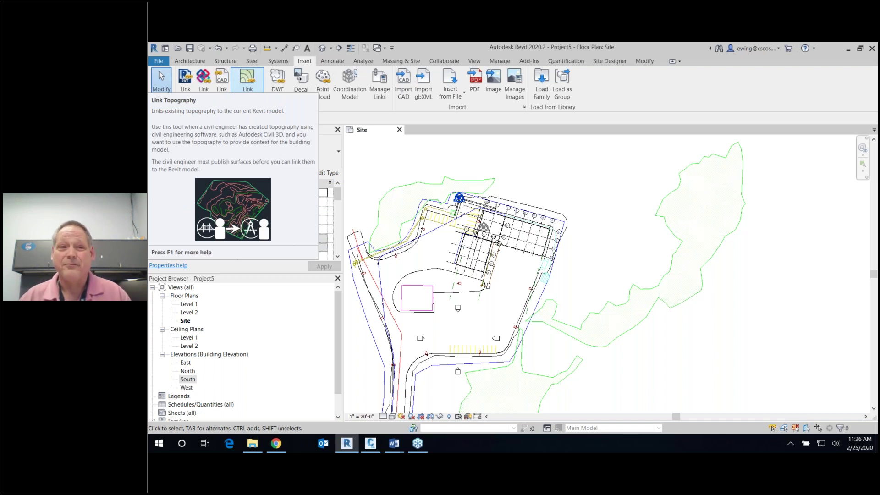
pyautogui.click(254, 84)
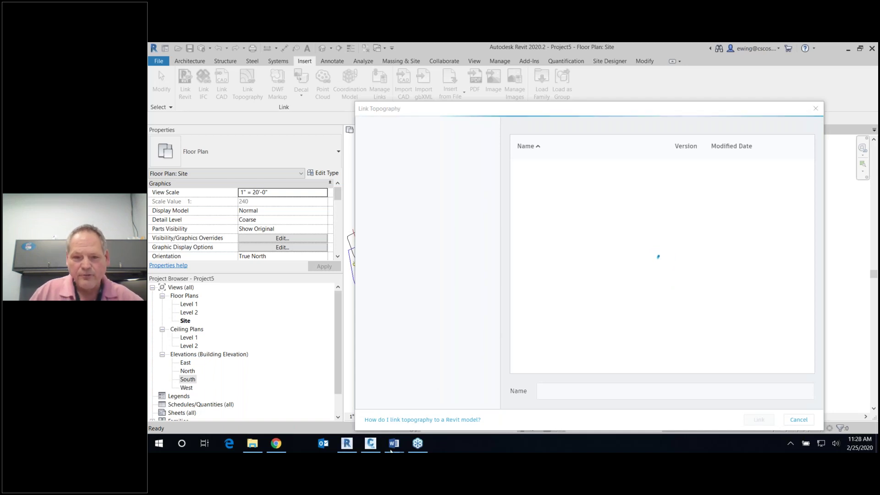
# Switch to Word and view the beginning of BIM Execution Plan for Shared Coordinates.docx
pyautogui.moveTo(390, 452)
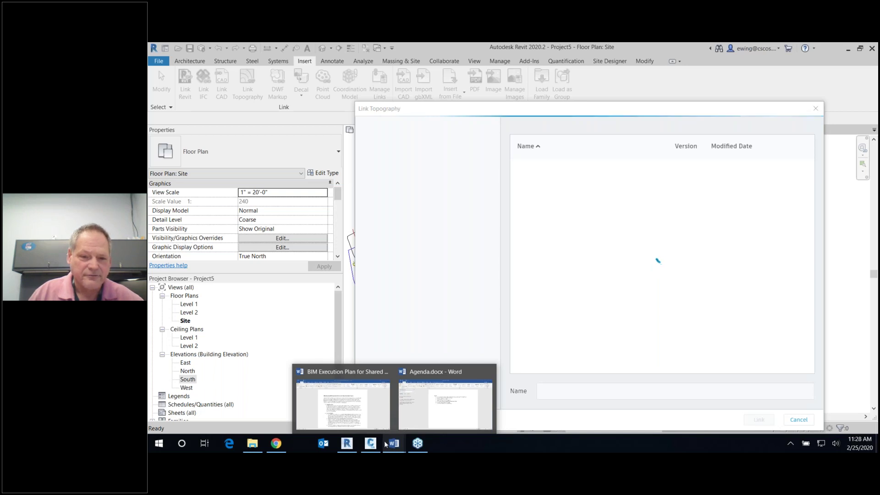
pyautogui.click(343, 404)
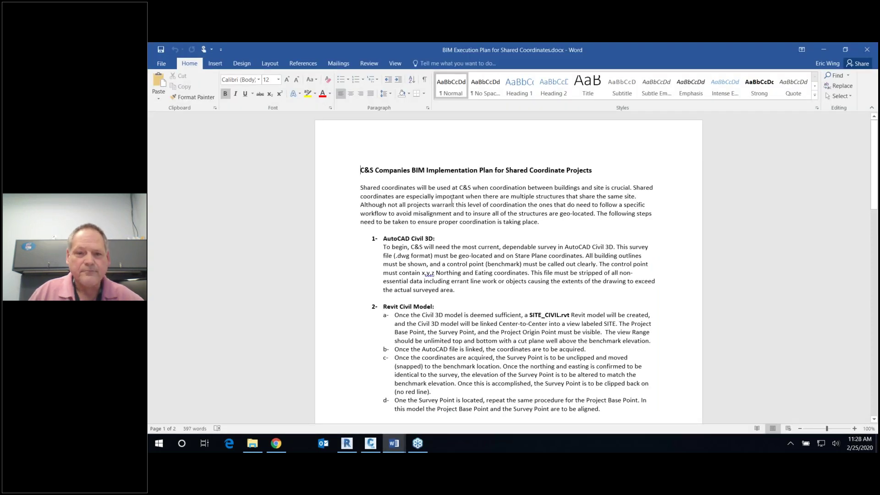
pyautogui.scroll(-1, 477, 210)
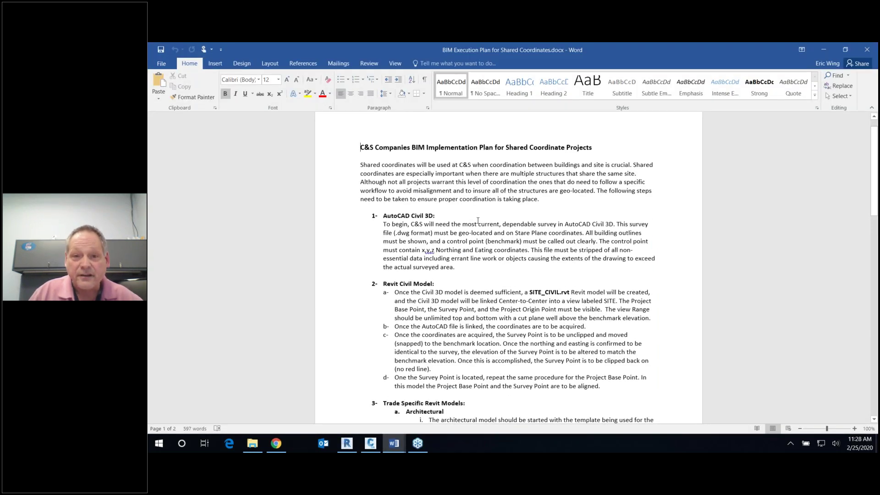
pyautogui.scroll(1, 478, 219)
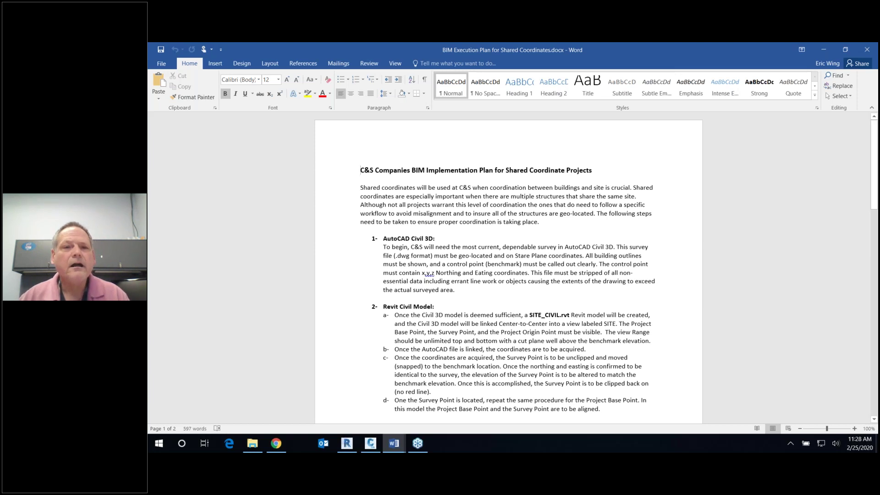
# Set the BIM execution plan document's zoom to 200%
pyautogui.click(394, 63)
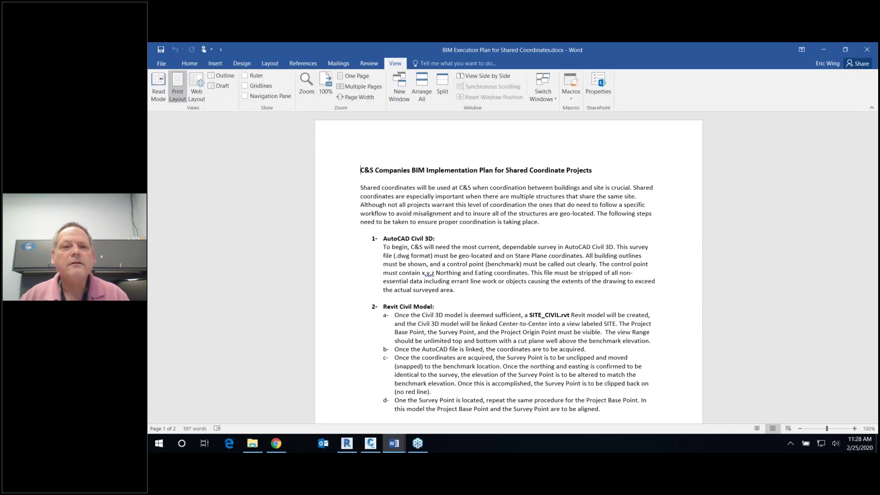
pyautogui.click(306, 84)
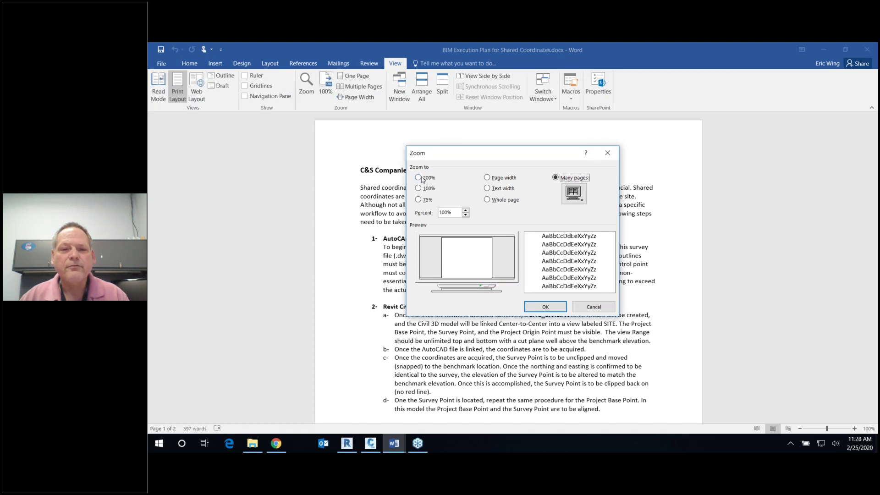
pyautogui.click(419, 178)
pyautogui.click(545, 307)
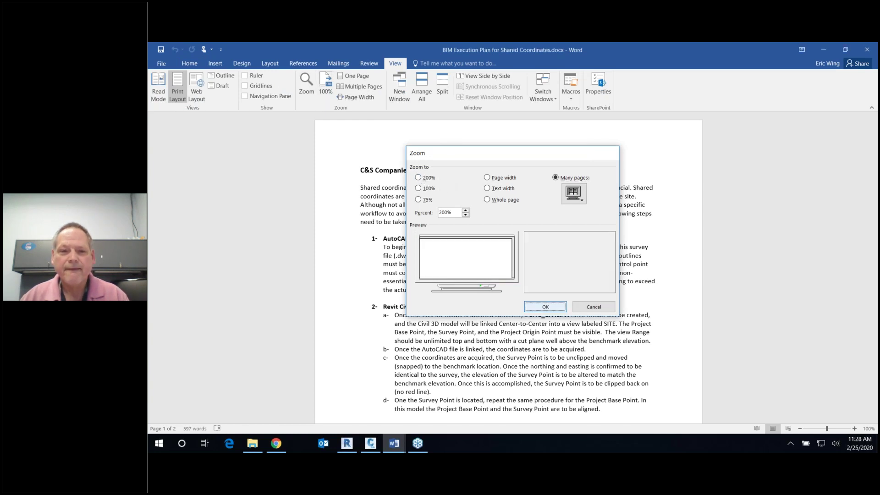
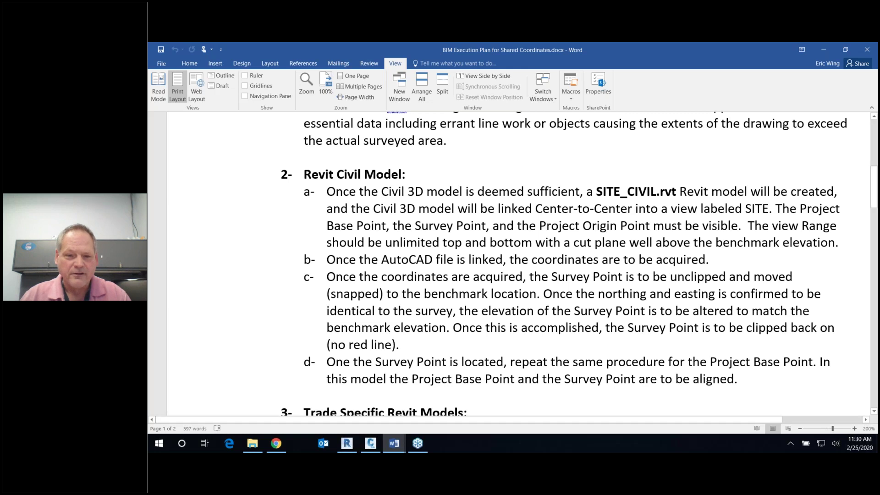
# Review the Revit Civil Model and Trade Specific Revit Models sections of the BIM execution plan, through the MEP/S items and on to the notes
pyautogui.scroll(3, 399, 231)
pyautogui.scroll(-5, 423, 249)
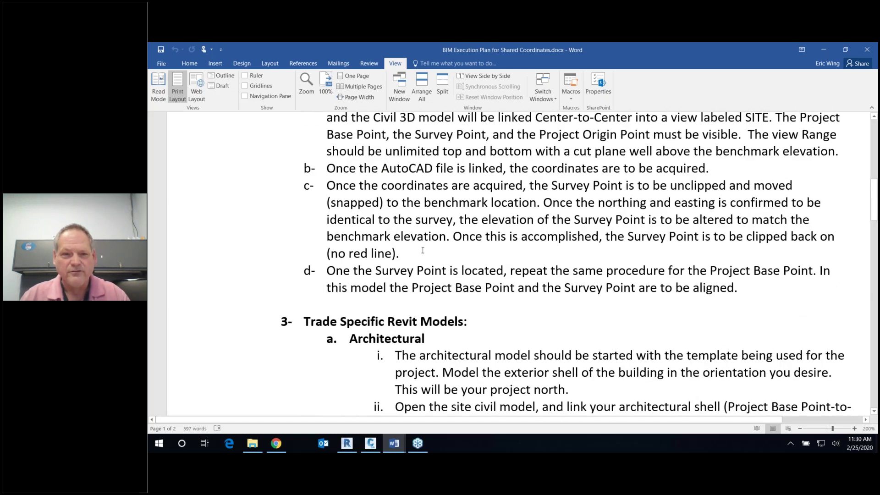
pyautogui.scroll(-3, 423, 250)
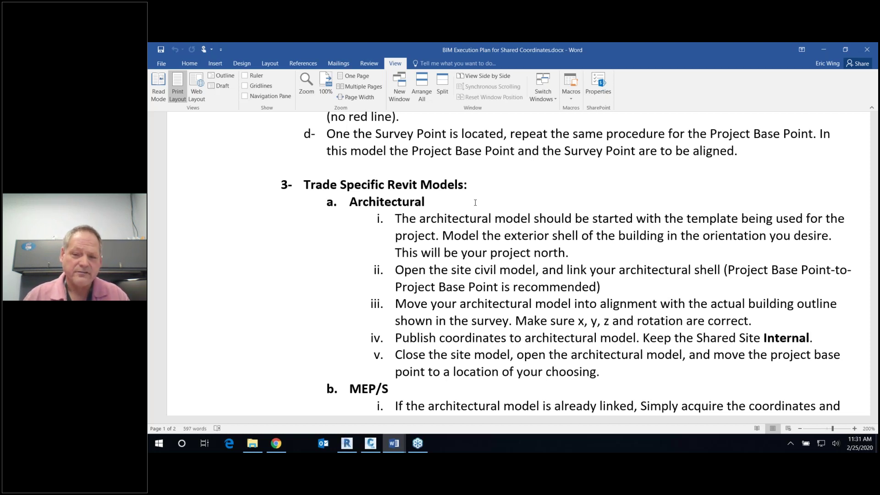
pyautogui.scroll(-5, 444, 241)
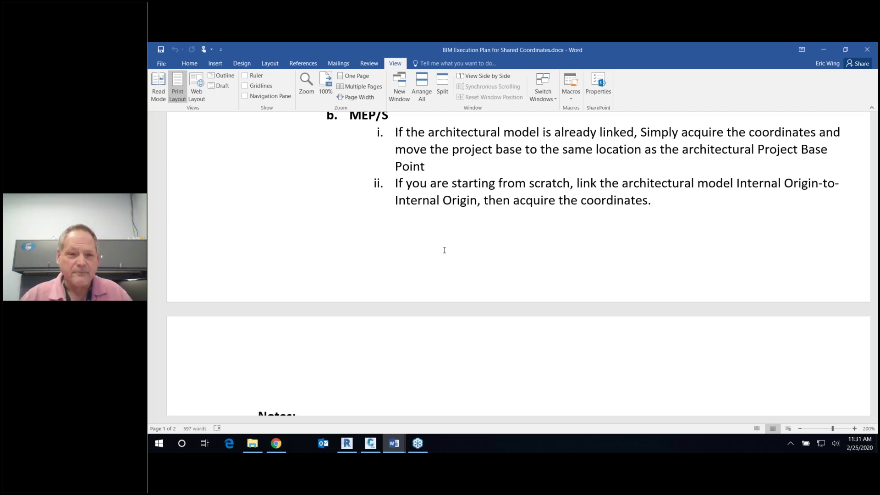
pyautogui.scroll(-5, 441, 246)
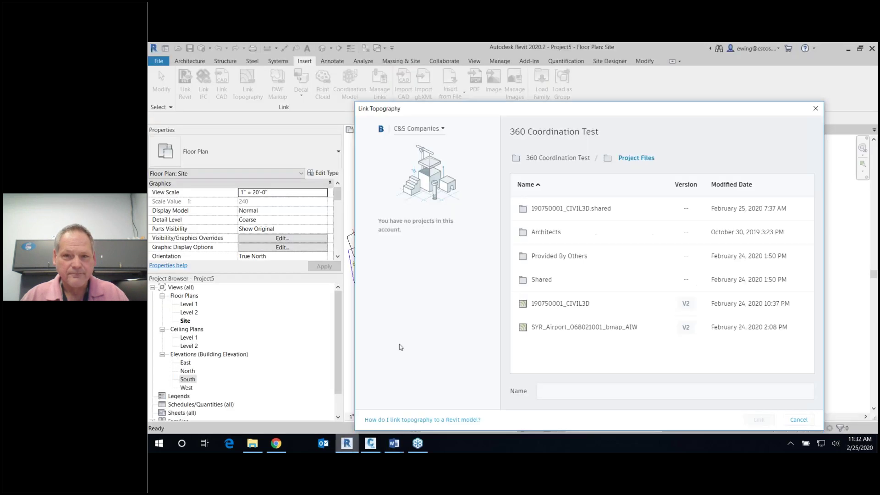
# Switch to Revit, link the 190750001_CIVIL3D topography from the 360 Coordination Test project files, and dismiss the save reminder
pyautogui.click(347, 443)
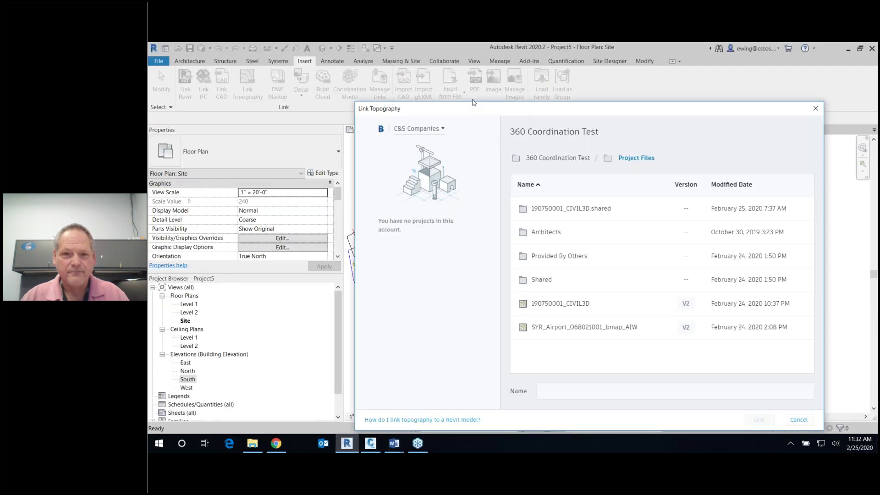
pyautogui.moveTo(528, 109); pyautogui.dragTo(389, 81)
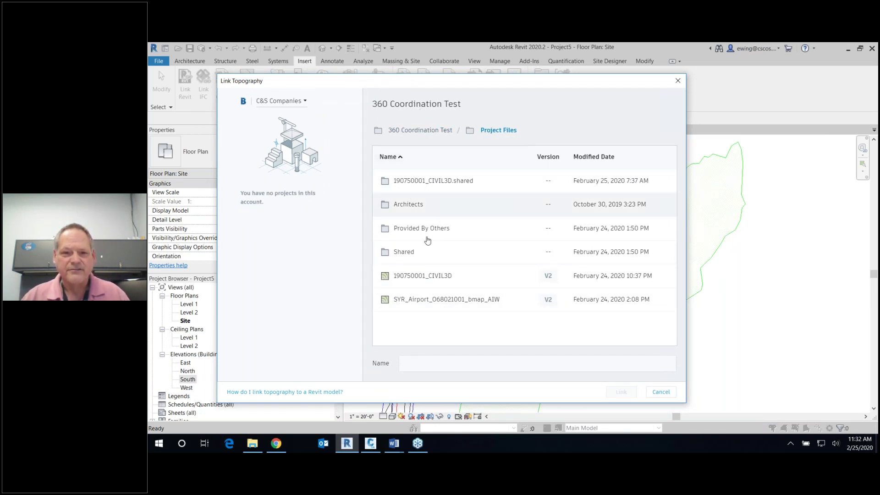
pyautogui.click(419, 280)
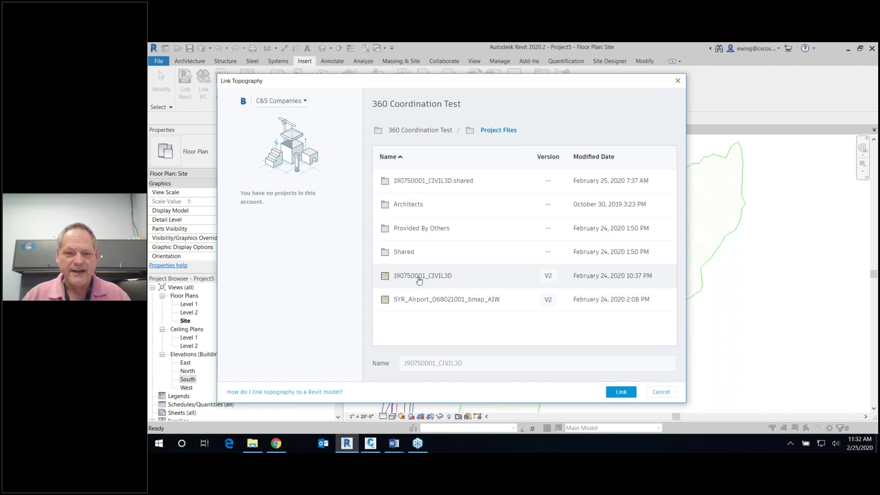
pyautogui.click(622, 393)
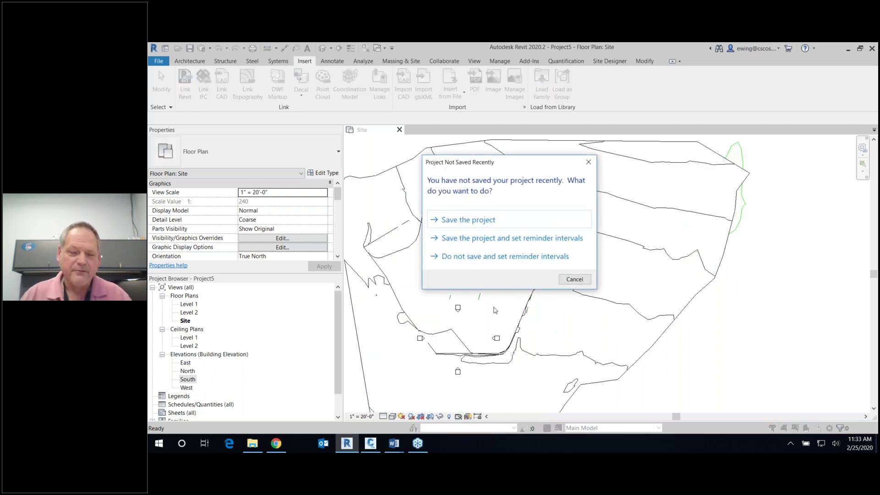
pyautogui.click(587, 164)
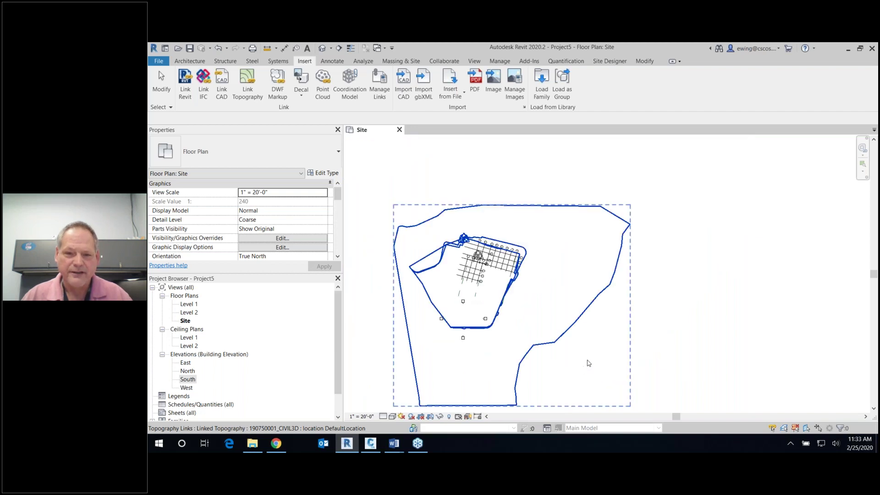
pyautogui.moveTo(601, 338); pyautogui.dragTo(611, 338, button='middle')
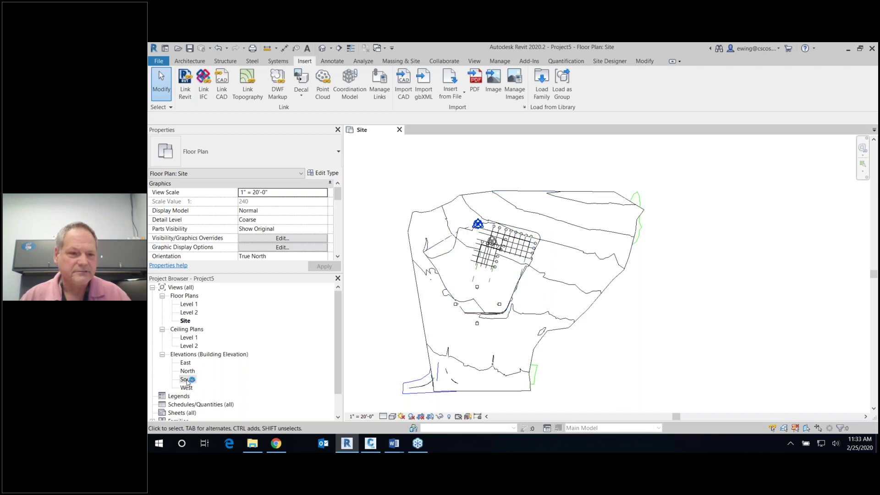
# Delete Level 2 in the South elevation, along with its associated floor and ceiling plan views
pyautogui.doubleClick(188, 380)
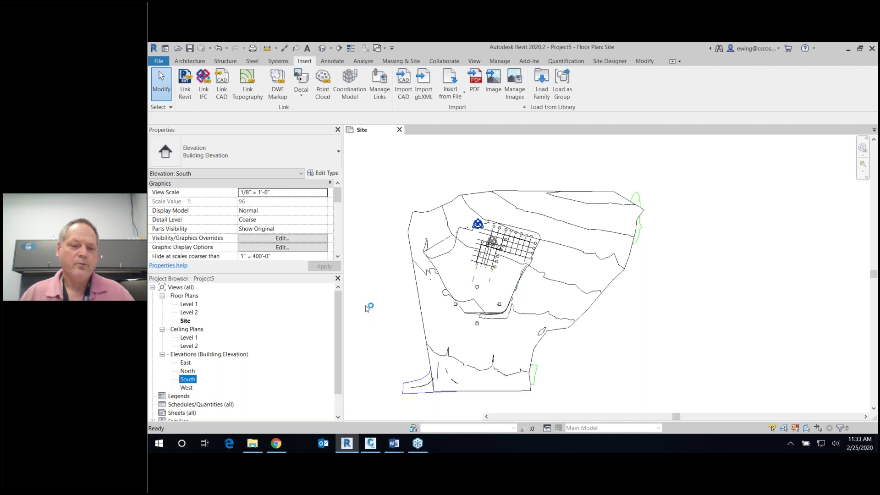
pyautogui.scroll(5, 390, 351)
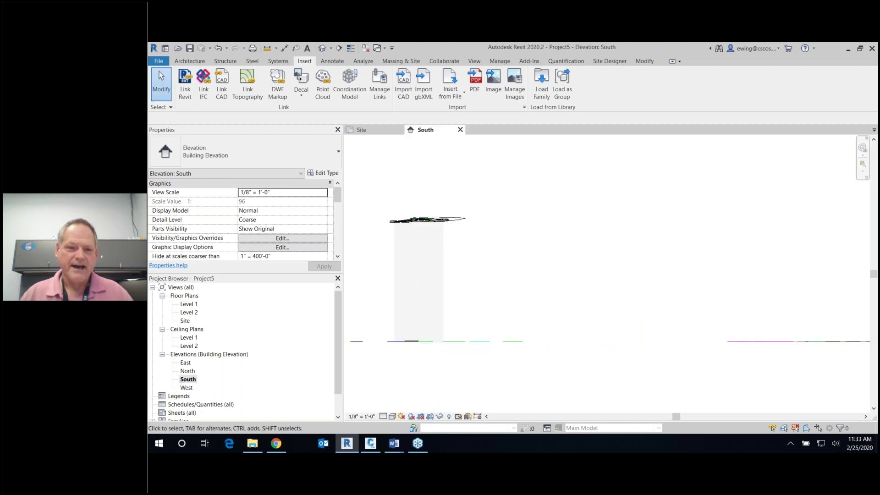
pyautogui.scroll(4, 408, 345)
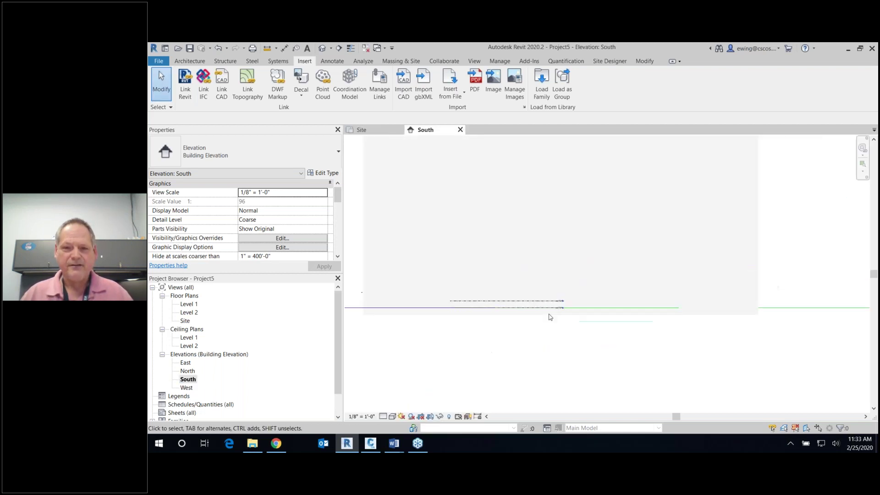
pyautogui.scroll(3, 553, 311)
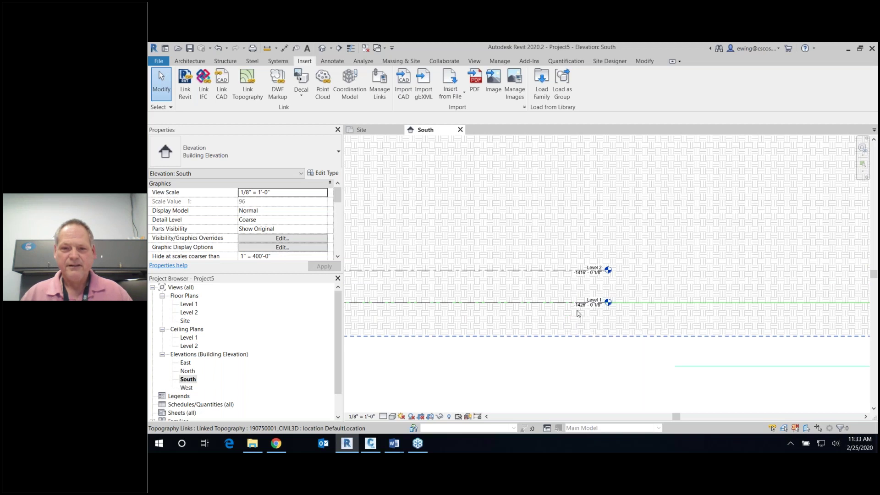
pyautogui.scroll(3, 577, 313)
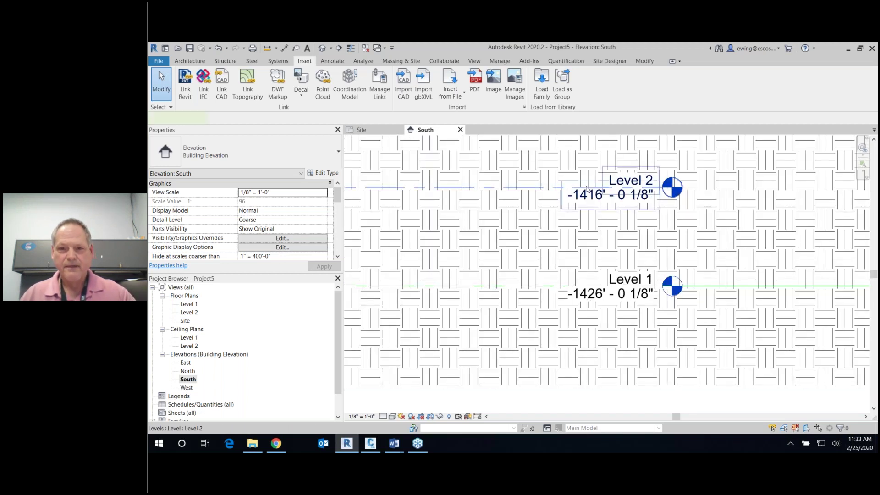
pyautogui.click(582, 202)
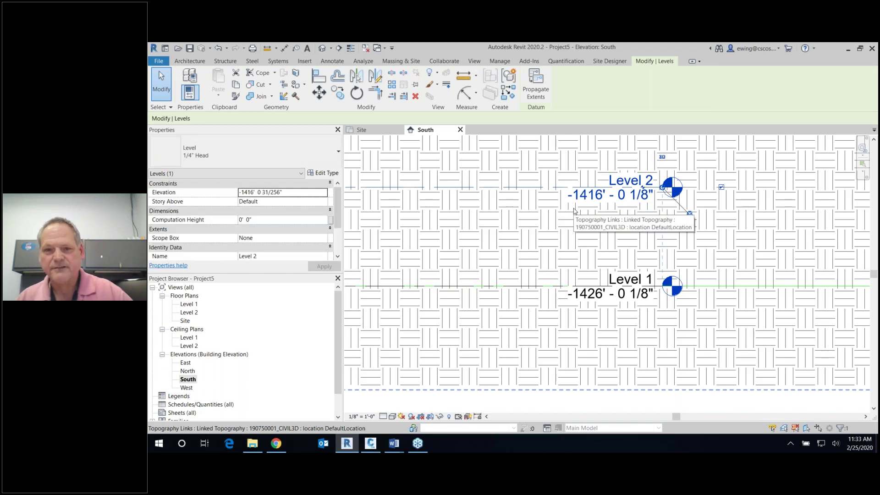
pyautogui.press('Delete')
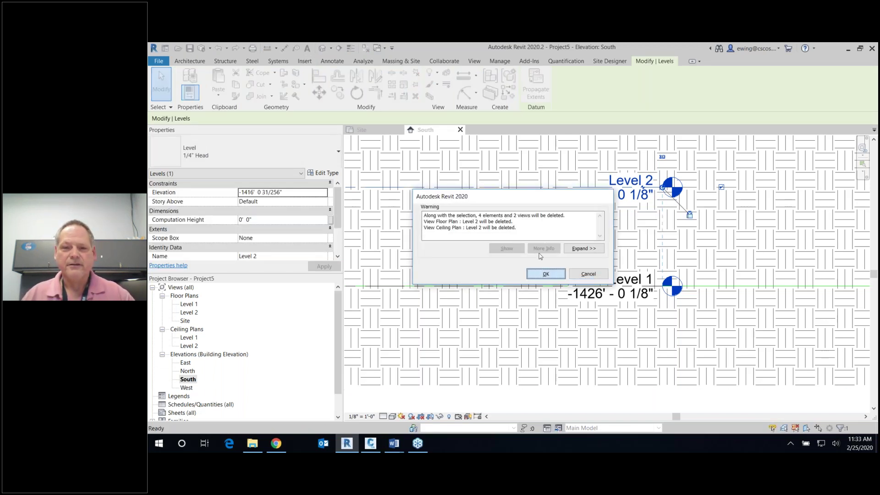
pyautogui.click(546, 273)
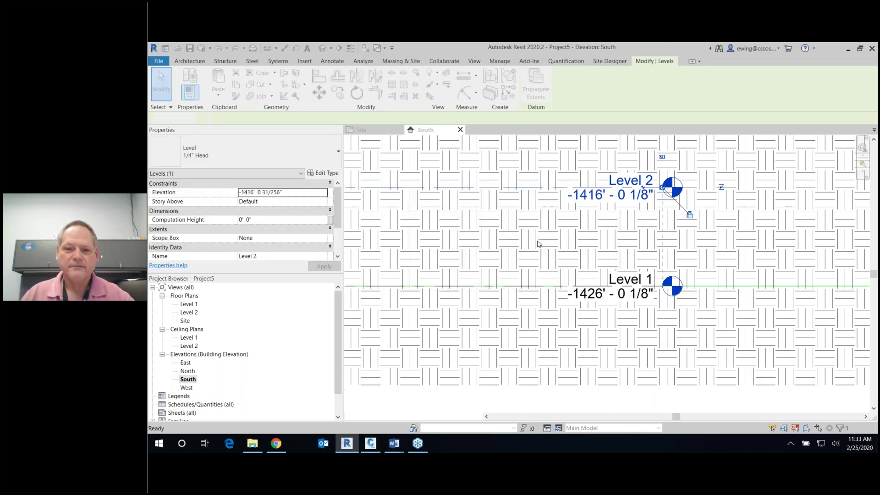
# Move Level 1 vertically upward by 1426.01 feet in the South elevation
pyautogui.click(591, 294)
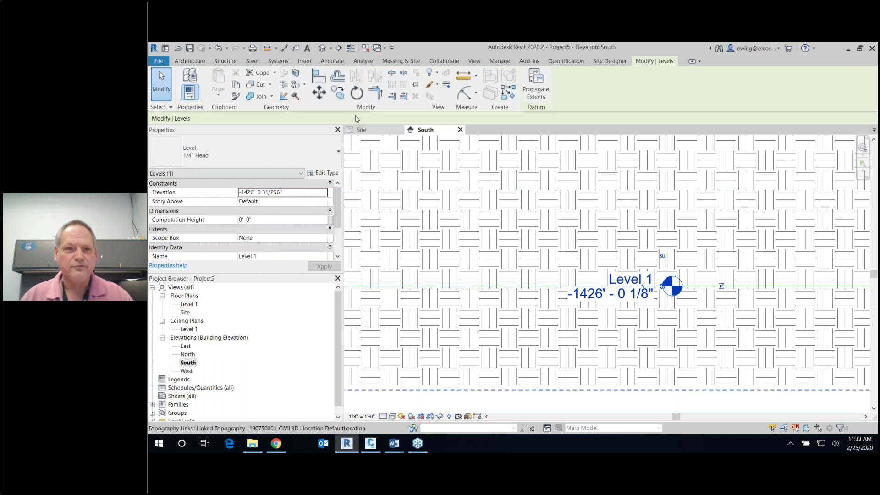
pyautogui.click(318, 93)
pyautogui.click(516, 286)
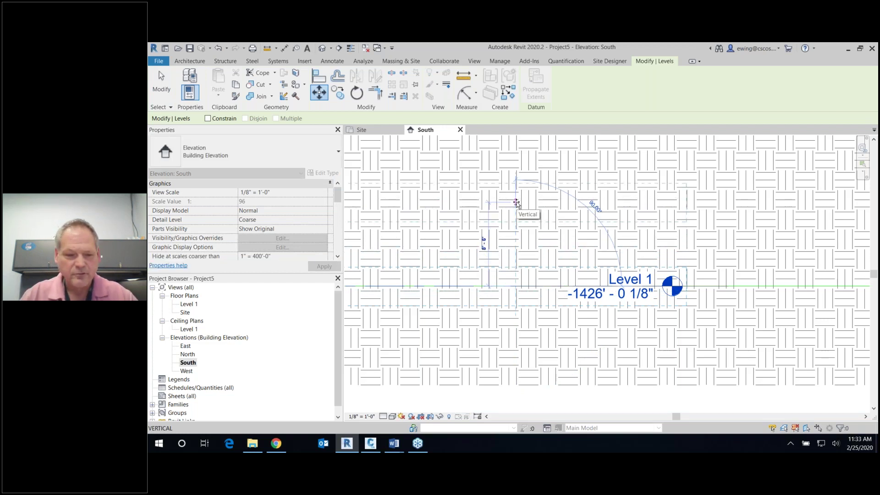
pyautogui.write('1426')
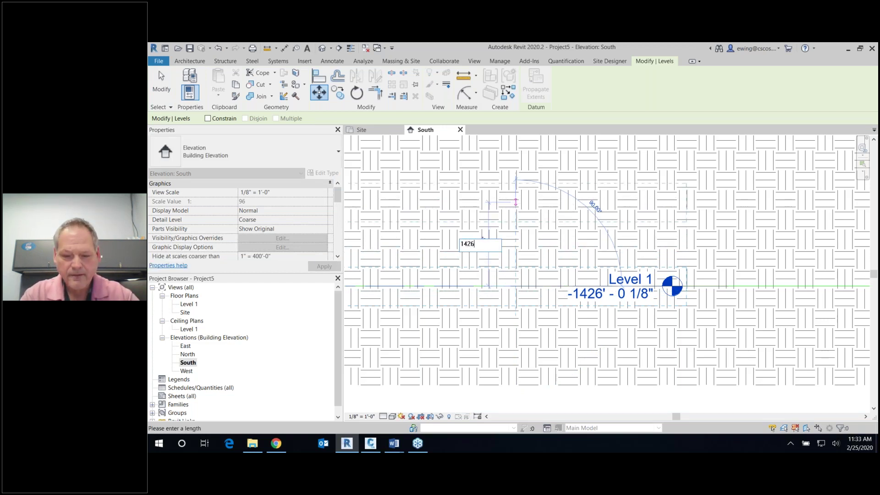
pyautogui.write('.01')
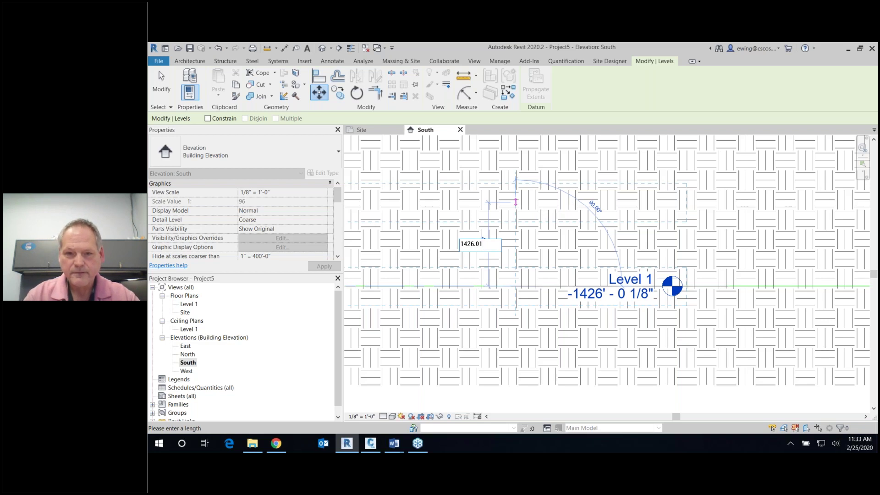
pyautogui.press('Return')
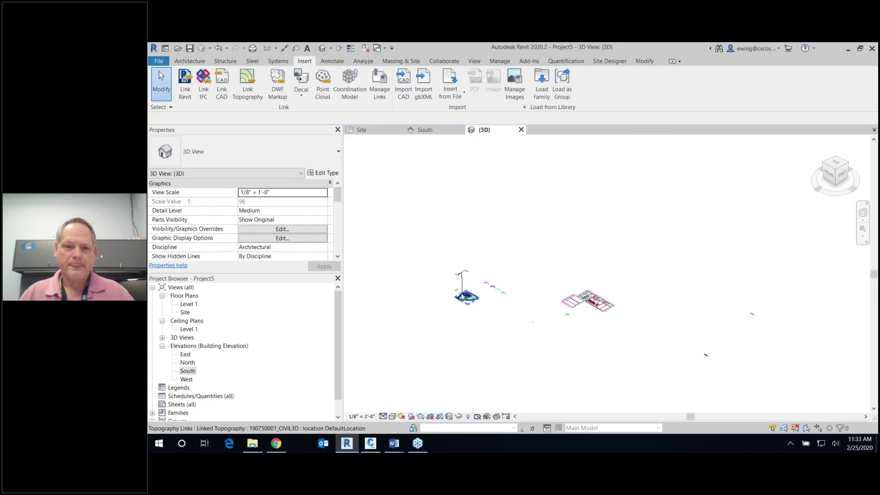
# Set the visual style of the 3D view showing the site and building to Realistic
pyautogui.scroll(6, 467, 297)
pyautogui.scroll(1, 499, 314)
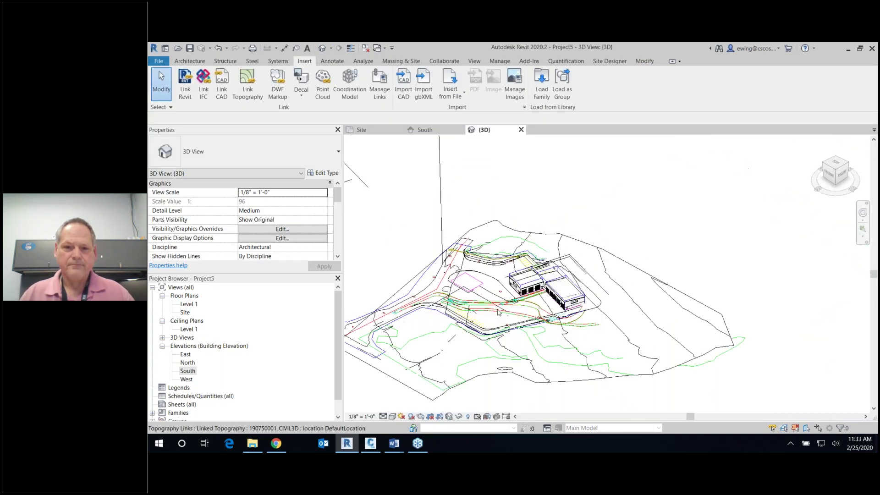
pyautogui.scroll(5, 531, 312)
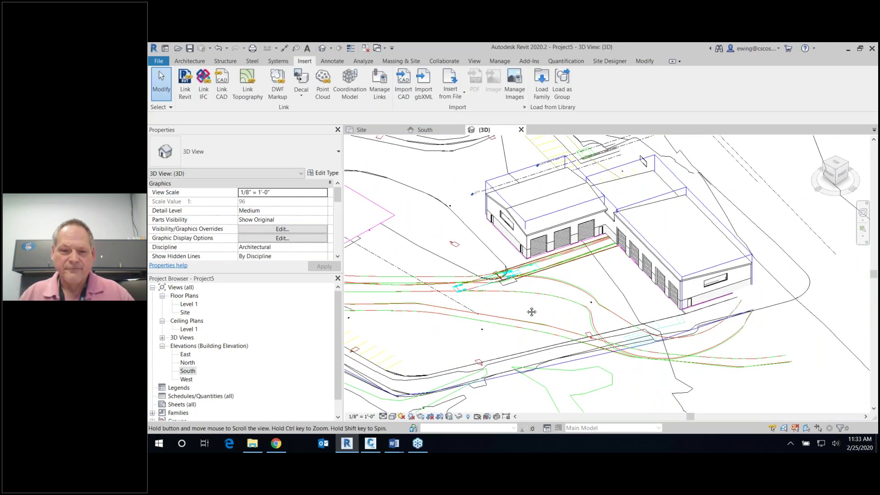
pyautogui.scroll(-2, 530, 307)
pyautogui.scroll(6, 534, 305)
pyautogui.moveTo(512, 362)
pyautogui.mouseDown(button='middle')
pyautogui.moveTo(517, 218)
pyautogui.moveTo(492, 283)
pyautogui.moveTo(488, 143)
pyautogui.mouseUp(button='middle')
pyautogui.click(392, 416)
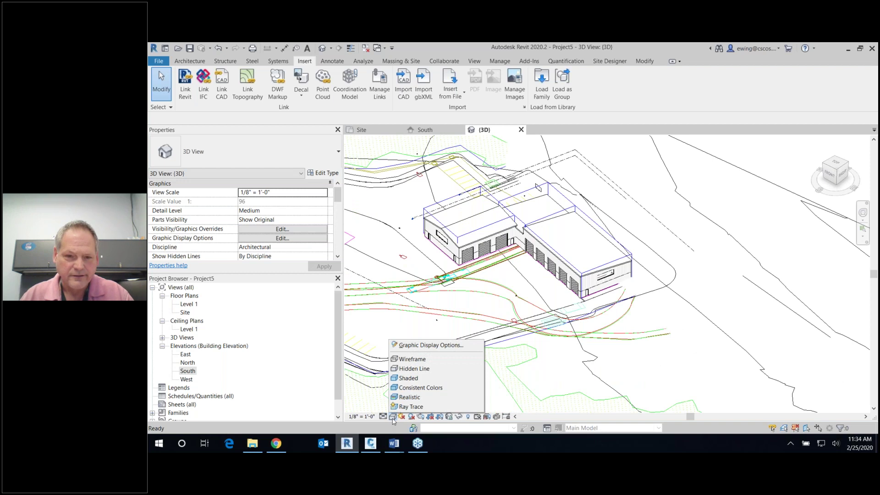
pyautogui.click(406, 397)
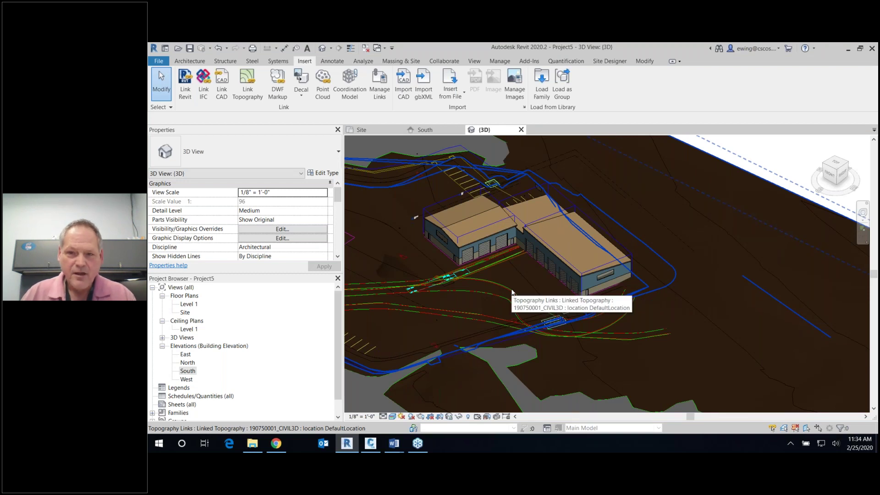
# Select the linked EG topography surface around the building, review its material, identity and phasing properties, and deselect it
pyautogui.scroll(-3, 512, 291)
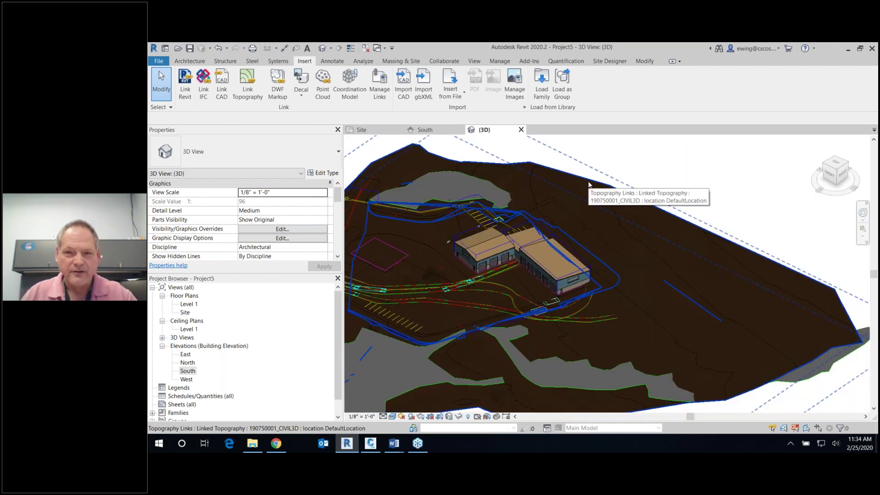
pyautogui.click(589, 184)
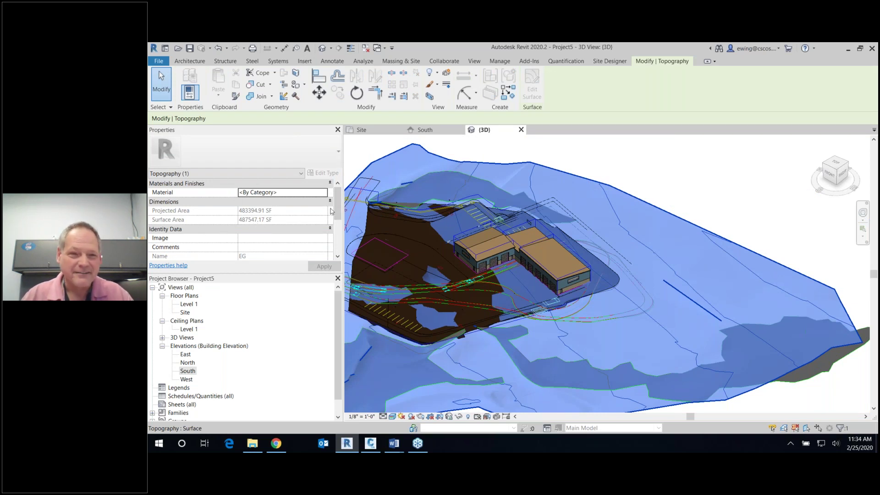
pyautogui.moveTo(338, 208); pyautogui.dragTo(339, 229)
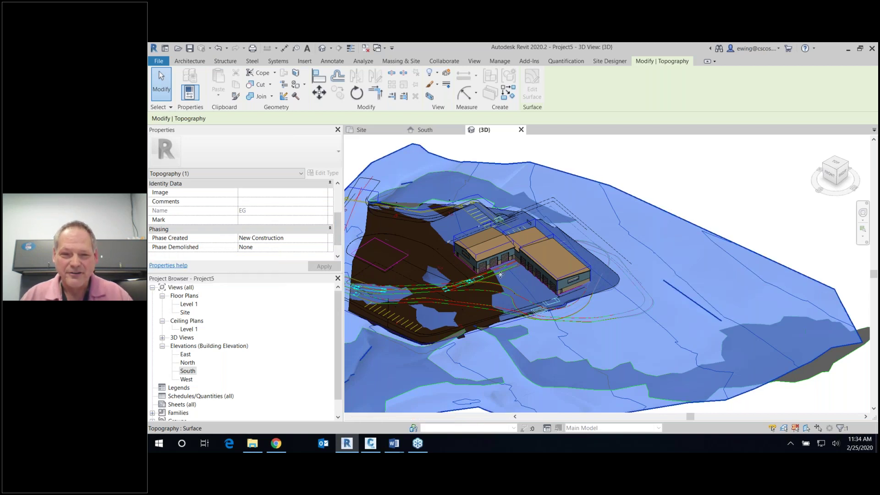
pyautogui.moveTo(456, 298); pyautogui.dragTo(531, 307, button='middle')
pyautogui.click(551, 151)
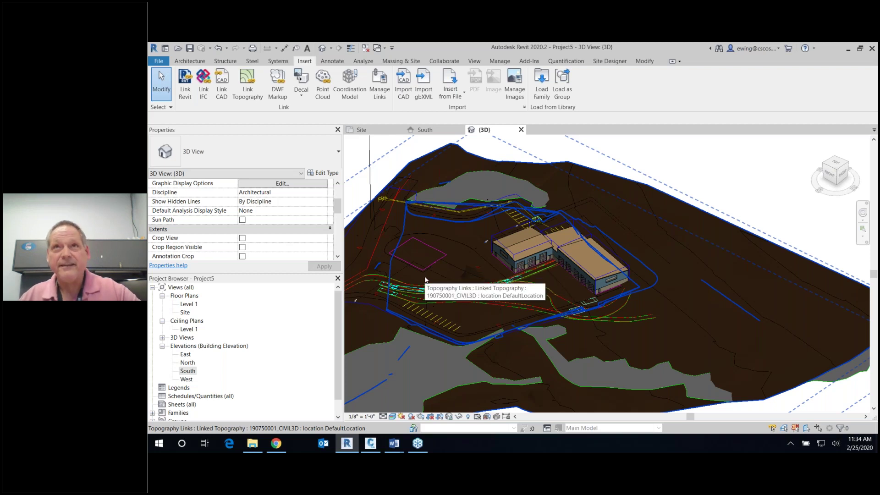
# Review the linked topography's status, saved path and path type in the link manager, and leave the links as they are
pyautogui.moveTo(338, 311); pyautogui.dragTo(336, 337)
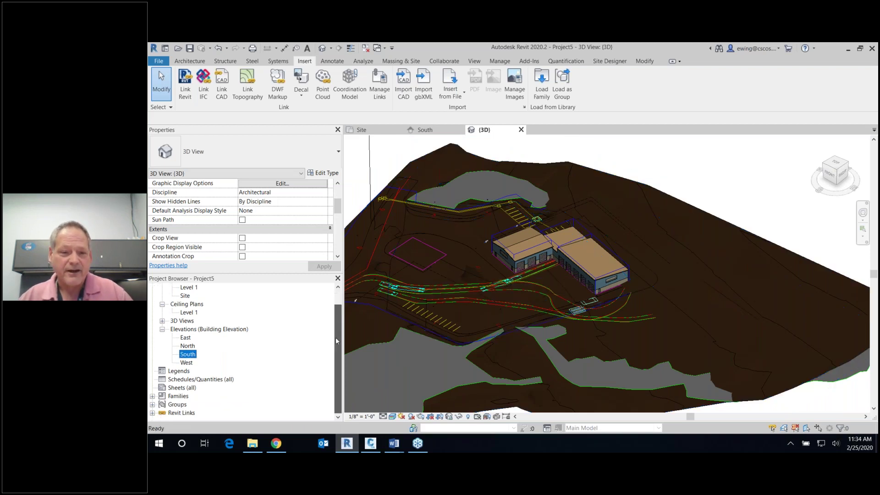
pyautogui.rightClick(176, 412)
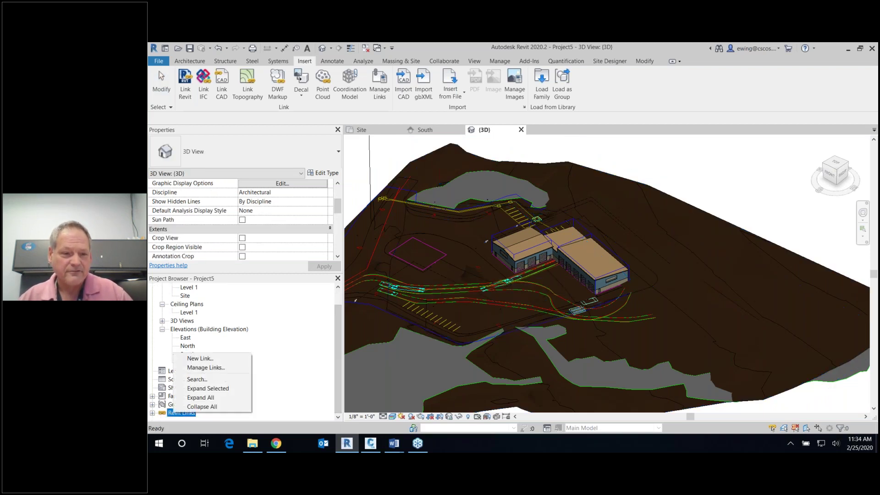
pyautogui.click(218, 369)
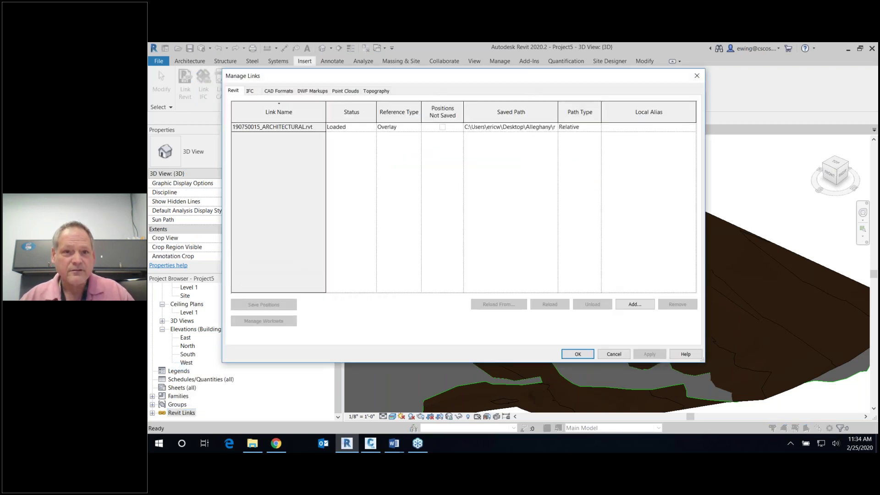
pyautogui.click(379, 90)
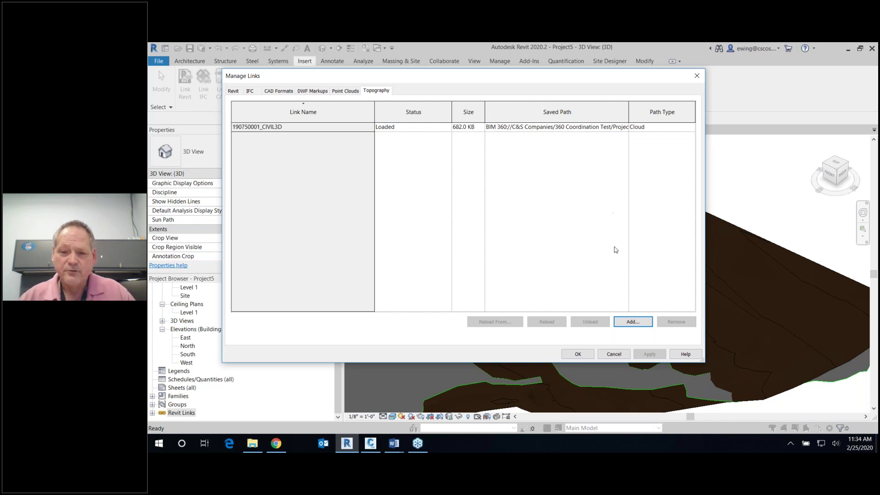
pyautogui.click(612, 354)
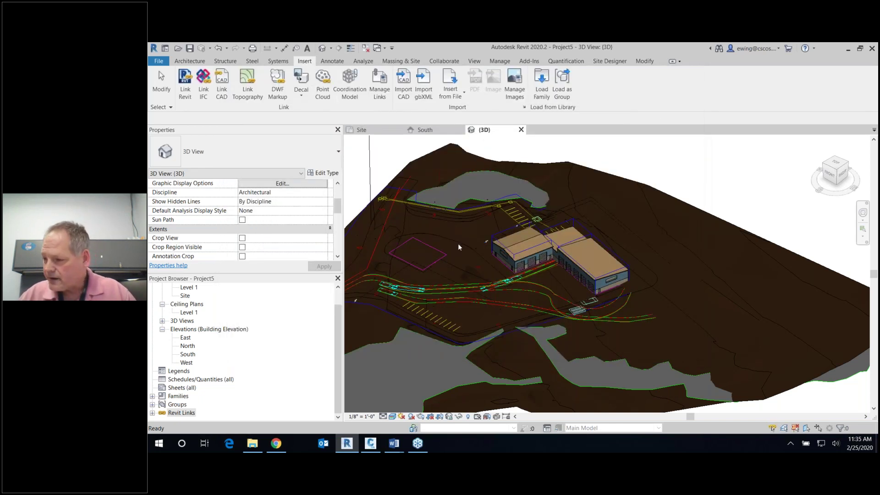
# Turn on the Triangulation subcategory of Topography in the 3D view's visibility and graphic overrides
pyautogui.scroll(-2, 499, 246)
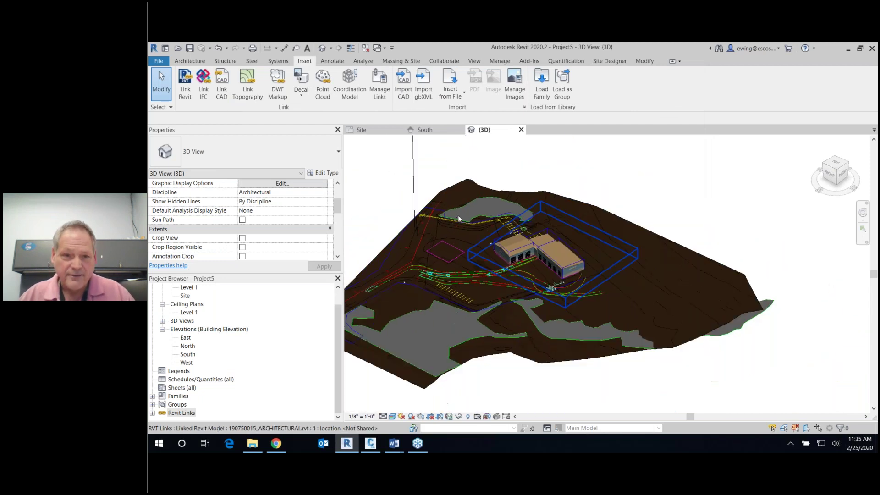
pyautogui.press('v')
pyautogui.press('v')
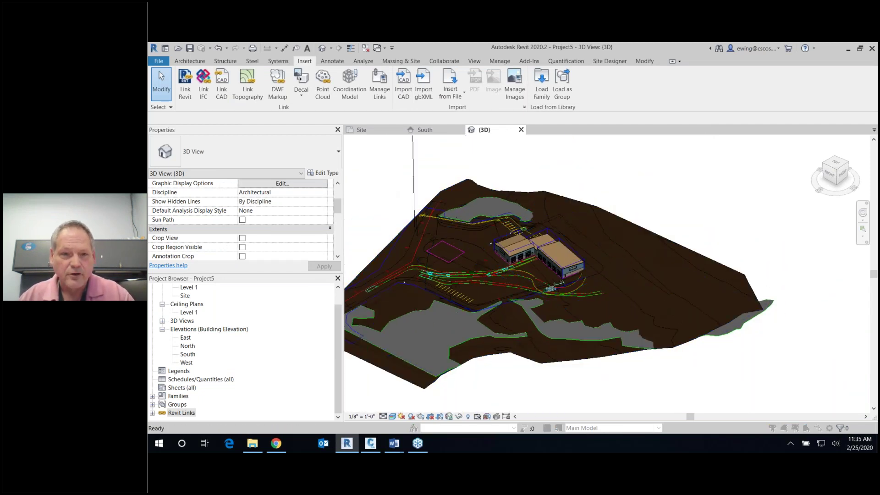
pyautogui.scroll(-2, 446, 264)
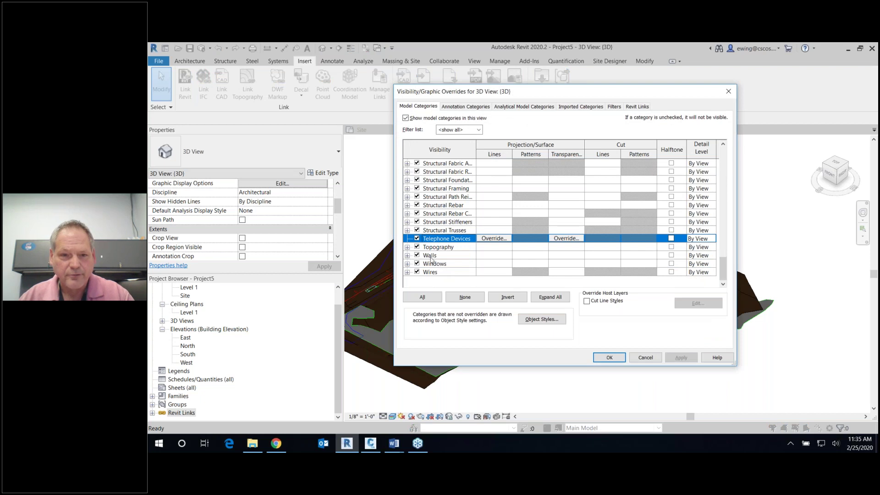
pyautogui.click(408, 248)
pyautogui.click(427, 280)
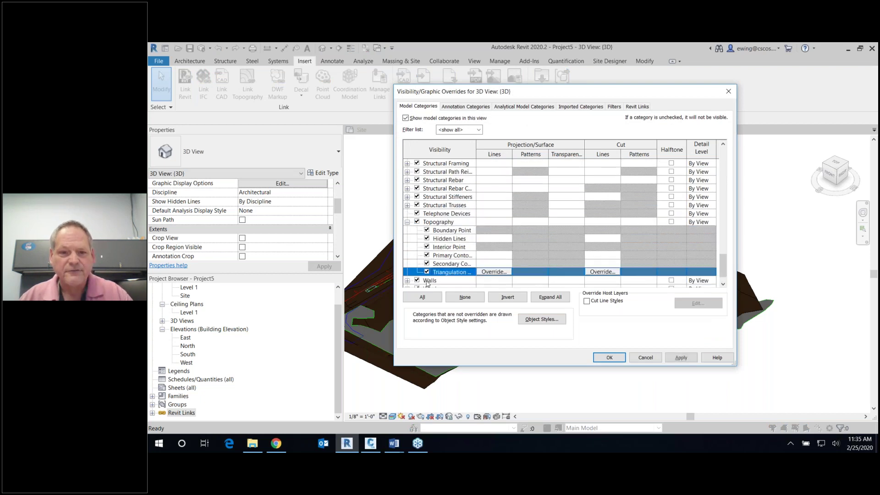
pyautogui.click(609, 358)
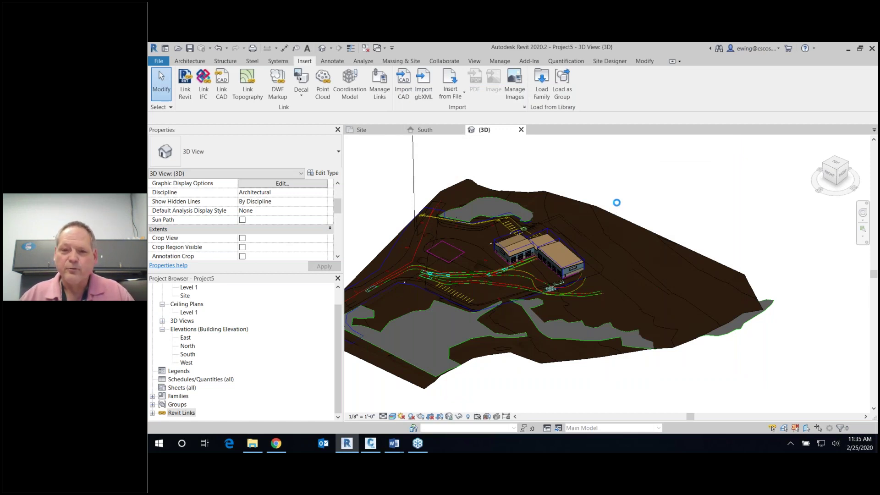
# Examine the triangulated topography surface around the building from several angles in the 3D view
pyautogui.keyDown('shift'); pyautogui.moveTo(552, 384); pyautogui.dragTo(519, 293, button='middle'); pyautogui.keyUp('shift')
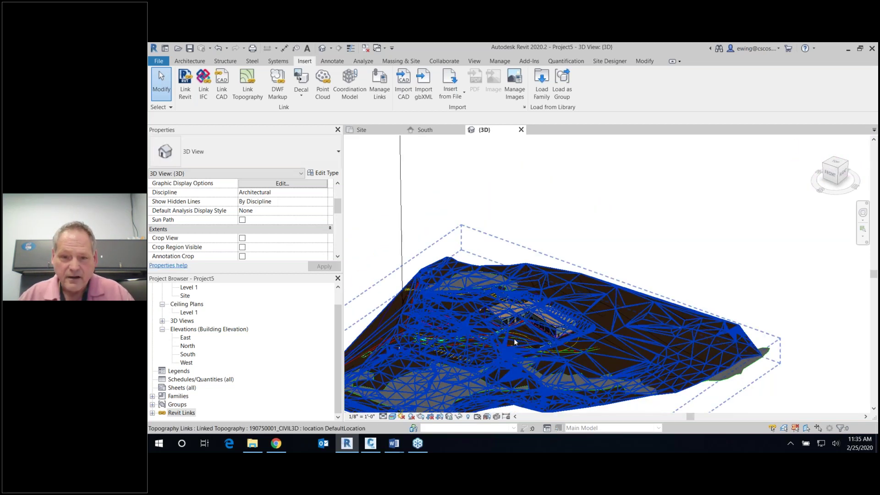
pyautogui.scroll(4, 514, 338)
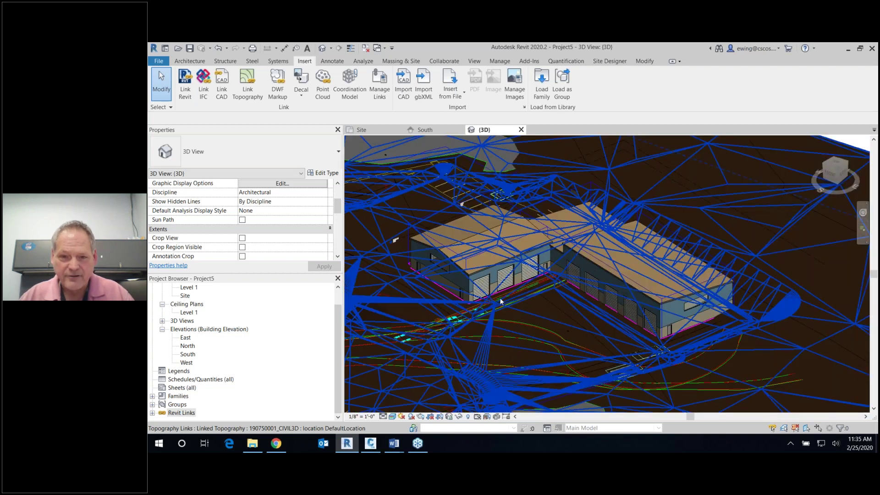
pyautogui.scroll(4, 500, 301)
pyautogui.moveTo(519, 320); pyautogui.dragTo(491, 299, button='middle')
pyautogui.scroll(-2, 477, 251)
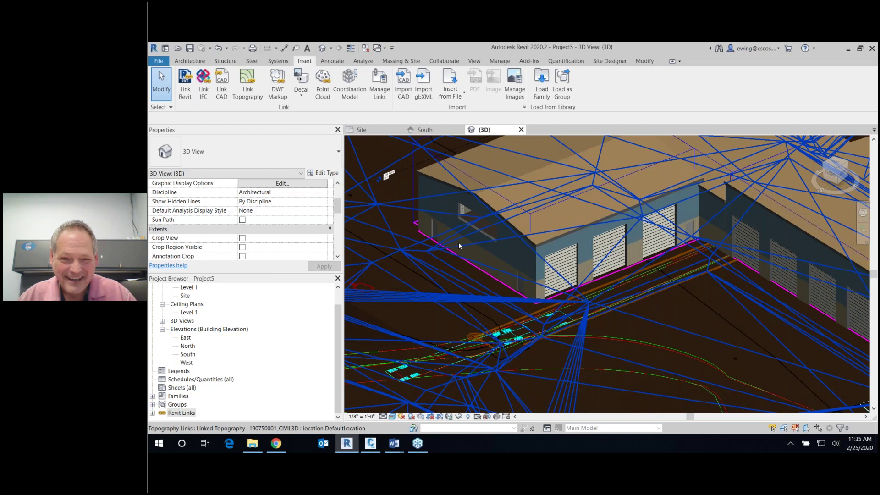
pyautogui.scroll(-1, 460, 246)
pyautogui.keyDown('shift'); pyautogui.moveTo(456, 233); pyautogui.dragTo(517, 321, button='middle'); pyautogui.keyUp('shift')
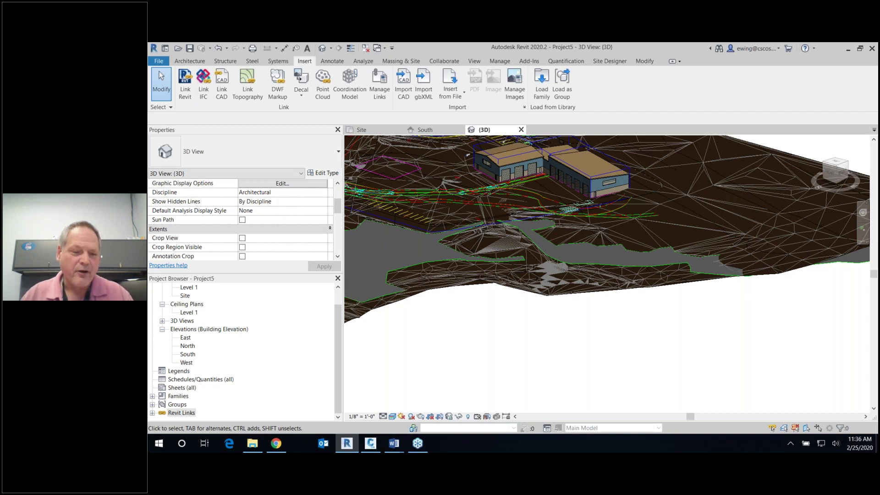
# Examine in the South elevation how the linked CAD lines, the topography and the building sit vertically relative to one another
pyautogui.doubleClick(188, 354)
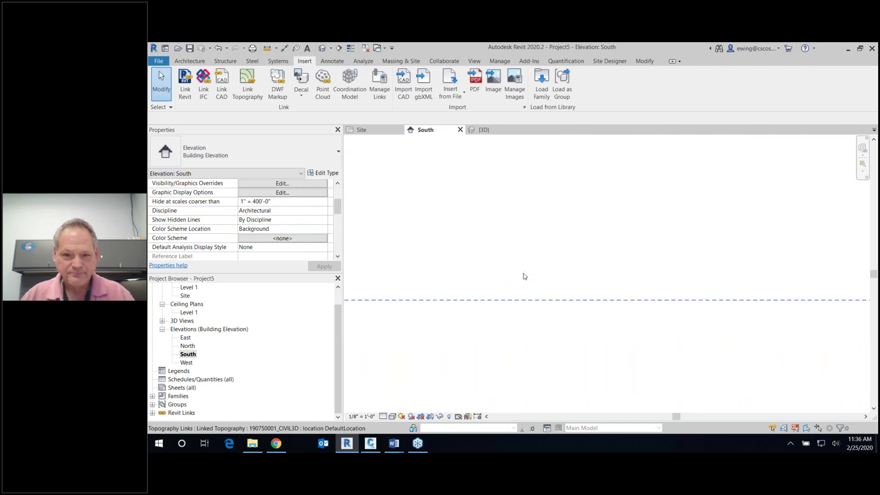
pyautogui.moveTo(515, 234); pyautogui.dragTo(507, 334, button='middle')
pyautogui.scroll(-3, 497, 250)
pyautogui.moveTo(497, 249); pyautogui.dragTo(497, 326, button='middle')
pyautogui.moveTo(499, 273); pyautogui.dragTo(486, 410, button='middle')
pyautogui.moveTo(507, 250); pyautogui.dragTo(498, 378, button='middle')
pyautogui.scroll(4, 439, 195)
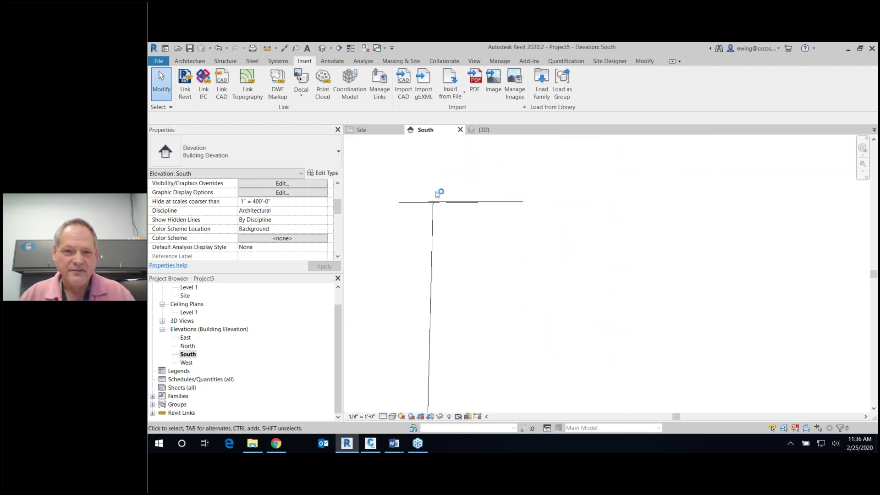
pyautogui.scroll(5, 454, 202)
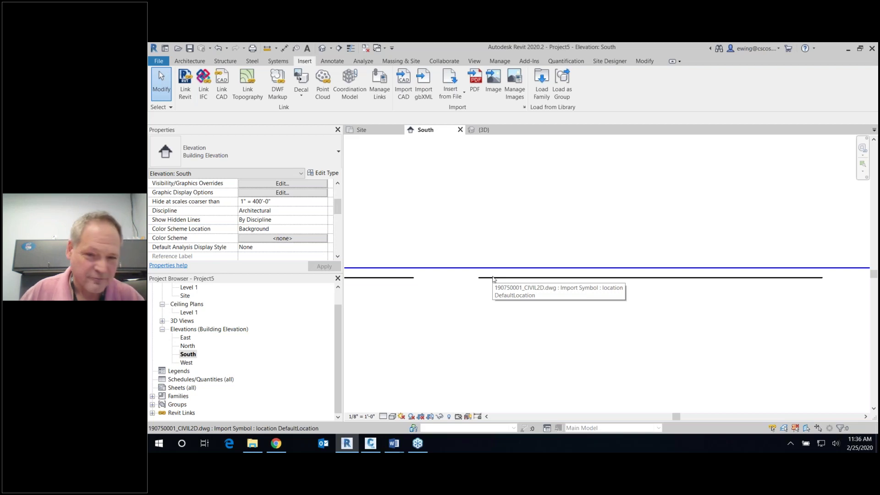
pyautogui.scroll(-5, 498, 285)
pyautogui.moveTo(532, 295); pyautogui.dragTo(514, 78, button='middle')
pyautogui.scroll(-4, 523, 321)
pyautogui.moveTo(527, 345); pyautogui.dragTo(520, 180, button='middle')
pyautogui.moveTo(535, 394); pyautogui.dragTo(536, 252, button='middle')
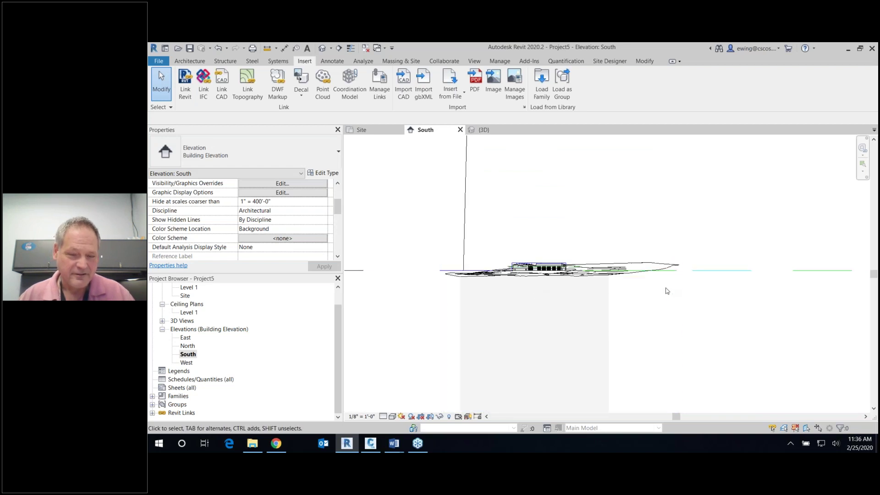
pyautogui.scroll(3, 665, 287)
pyautogui.moveTo(502, 251); pyautogui.dragTo(701, 282, button='middle')
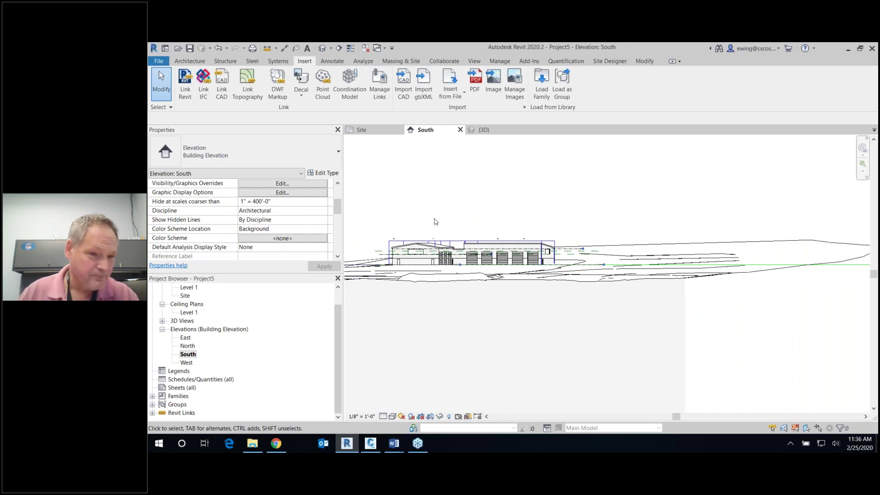
# Set the Elevation Base of Level 1's 1/4" Head level type to Survey Point, selecting the level in the 3D view
pyautogui.click(323, 47)
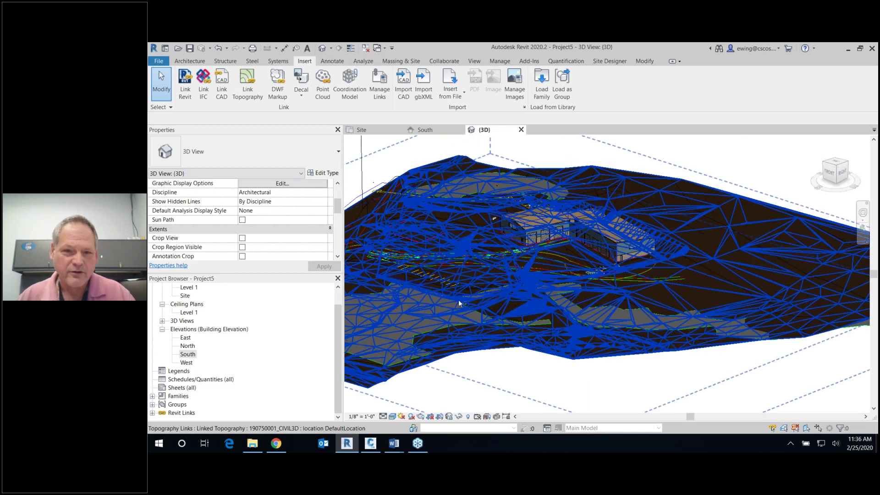
pyautogui.moveTo(491, 298); pyautogui.dragTo(537, 310, button='middle')
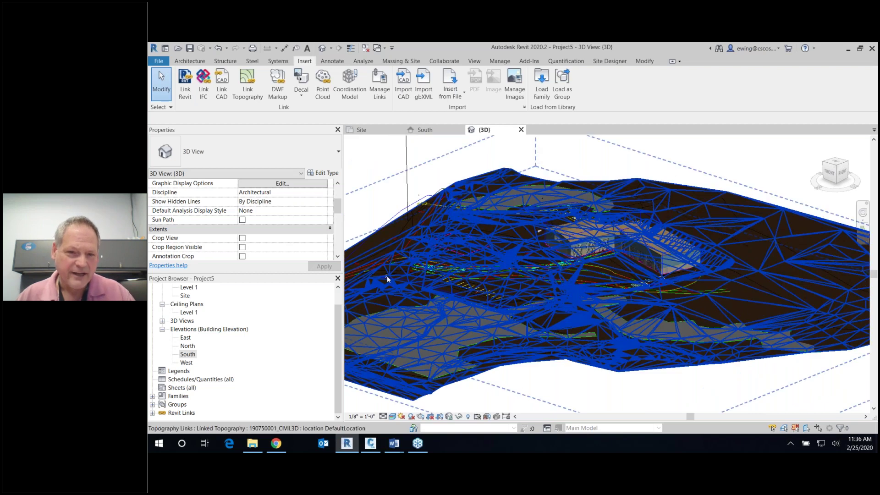
pyautogui.scroll(5, 387, 276)
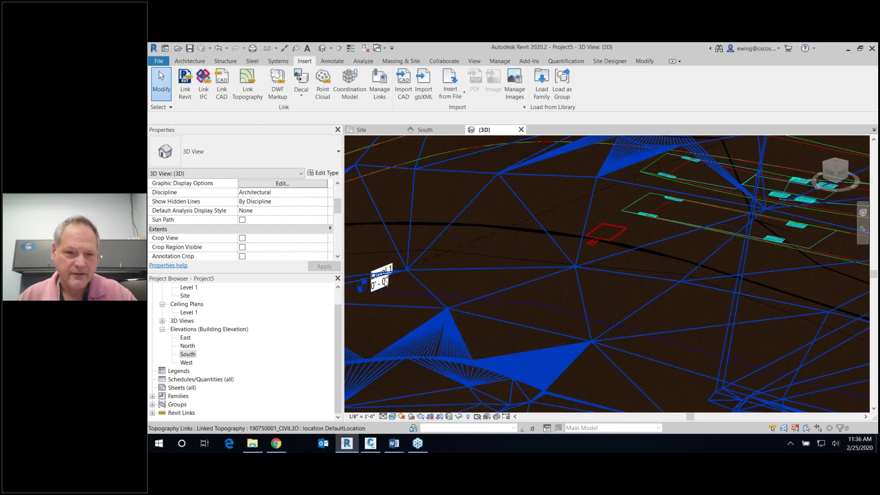
pyautogui.click(385, 282)
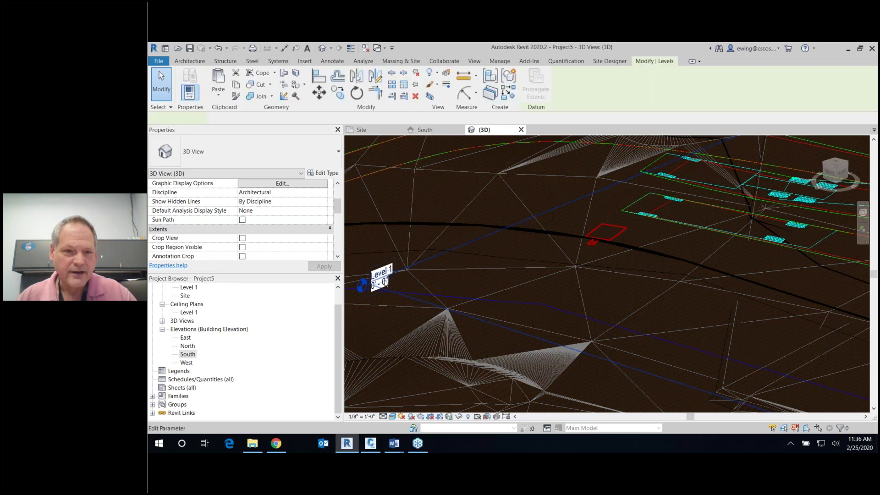
pyautogui.click(332, 175)
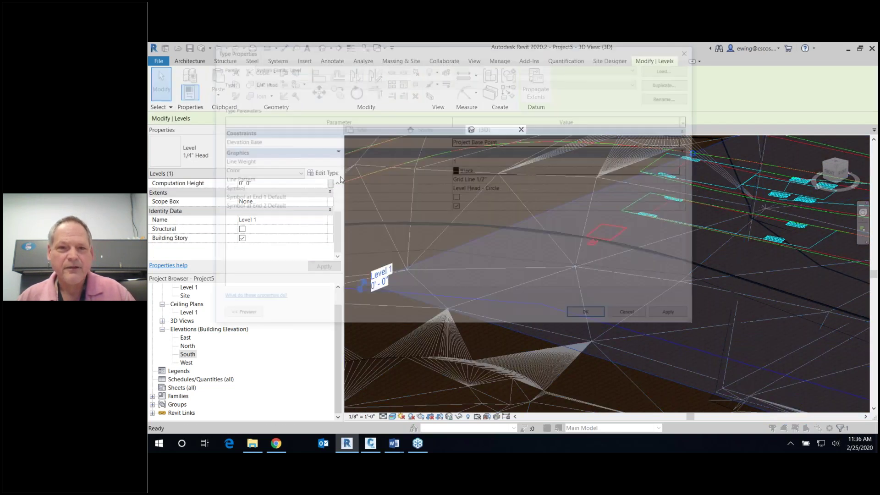
pyautogui.click(520, 141)
pyautogui.click(684, 142)
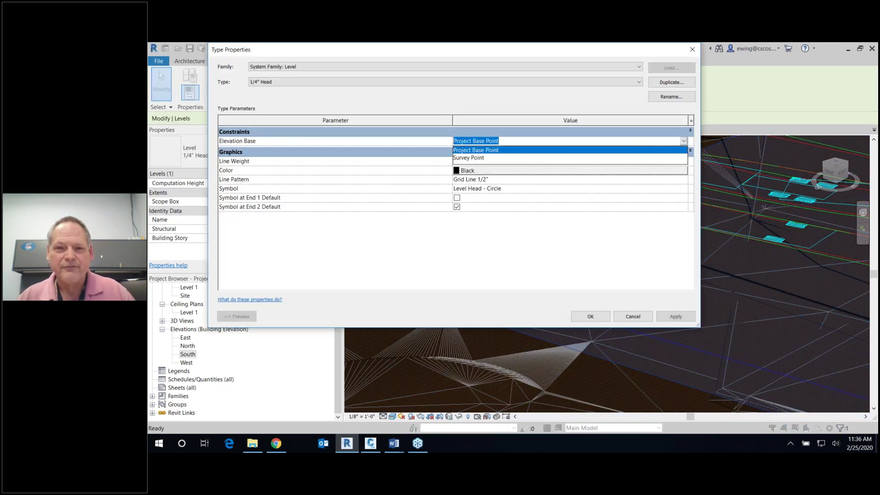
pyautogui.click(474, 162)
pyautogui.click(590, 317)
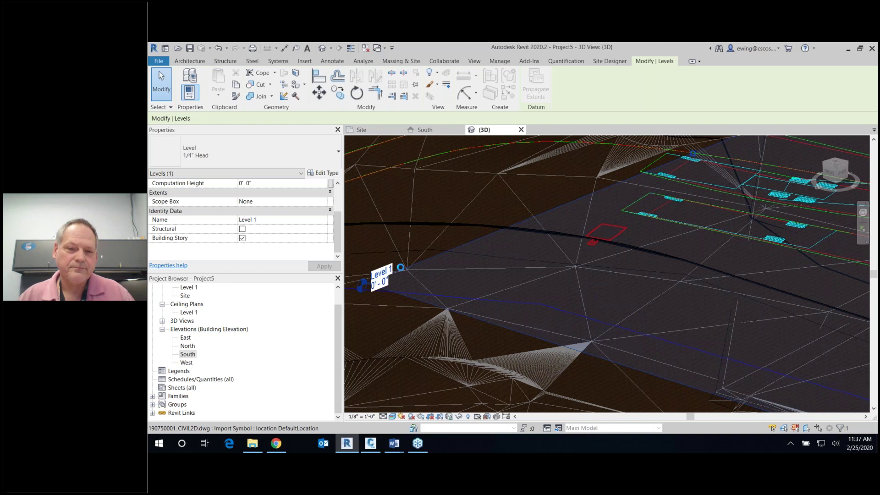
# Check Level 1's elevation label against the surrounding site in the 3D view, review the level's properties, and deselect it
pyautogui.scroll(4, 383, 294)
pyautogui.moveTo(383, 294); pyautogui.dragTo(527, 307, button='middle')
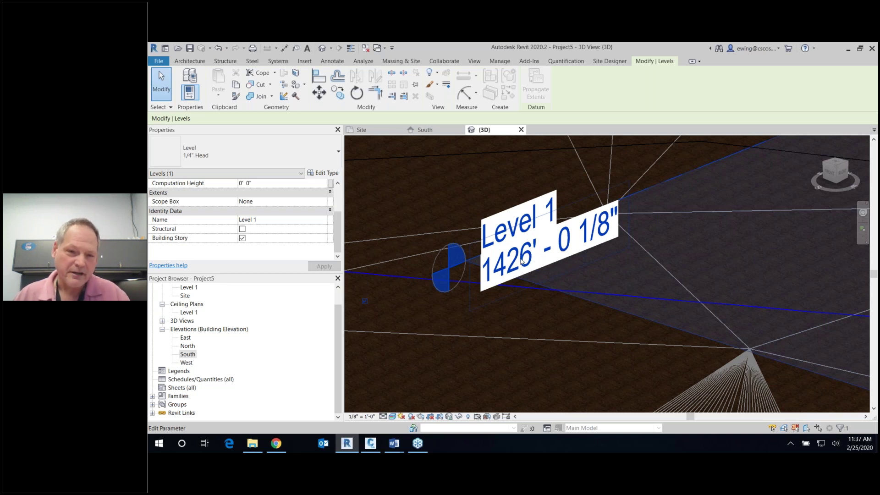
pyautogui.scroll(-10, 521, 260)
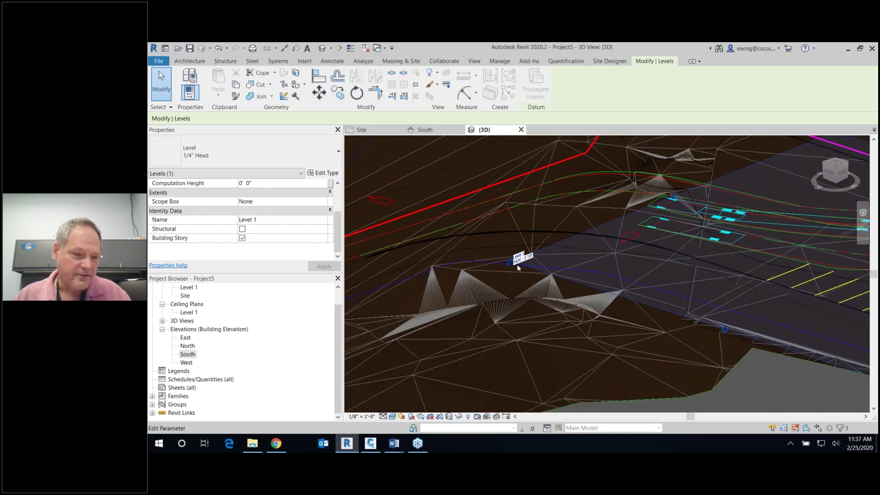
pyautogui.scroll(-1, 517, 267)
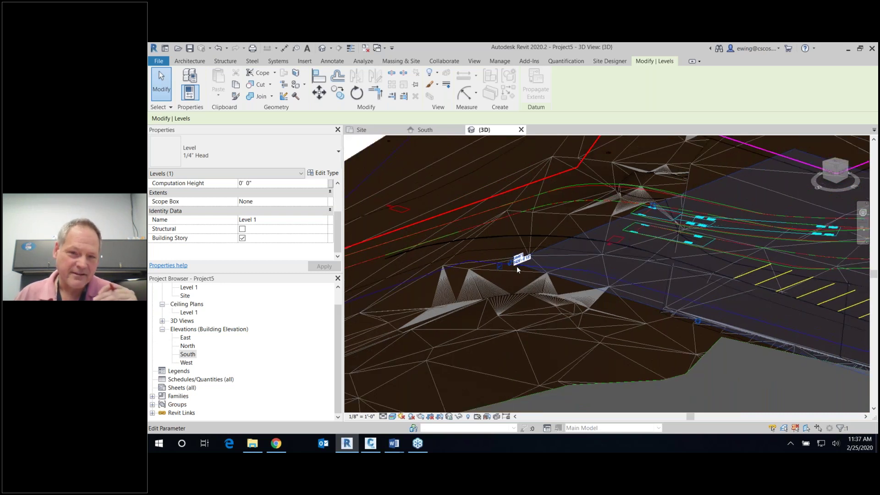
pyautogui.scroll(-4, 516, 265)
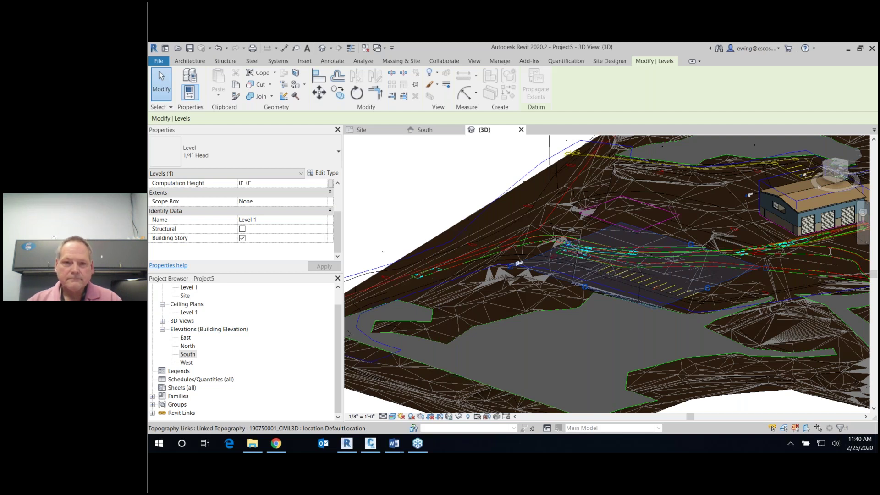
pyautogui.moveTo(337, 241); pyautogui.dragTo(339, 224)
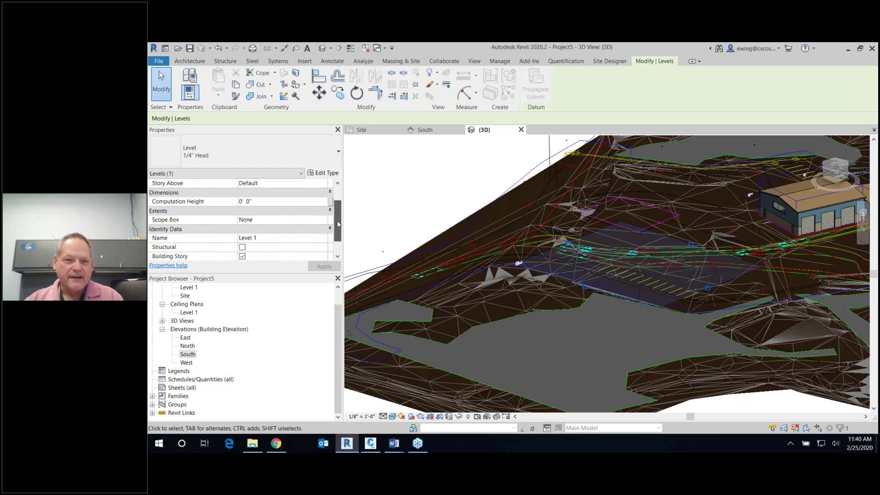
pyautogui.click(360, 206)
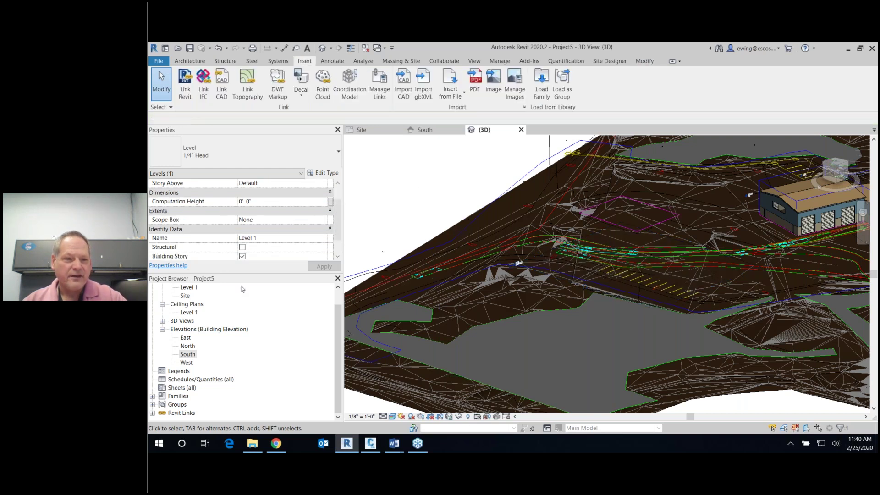
# Open the Site floor plan and examine the linked building's footprint and grids against the civil linework
pyautogui.doubleClick(188, 296)
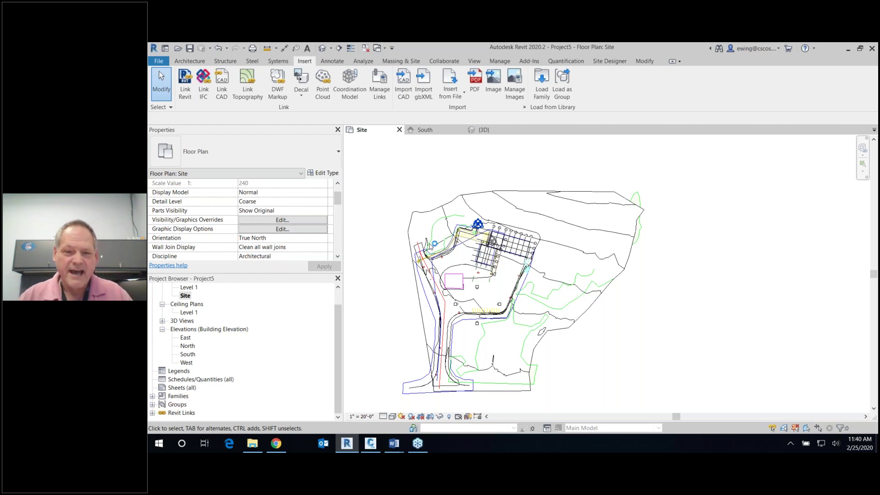
pyautogui.scroll(6, 480, 226)
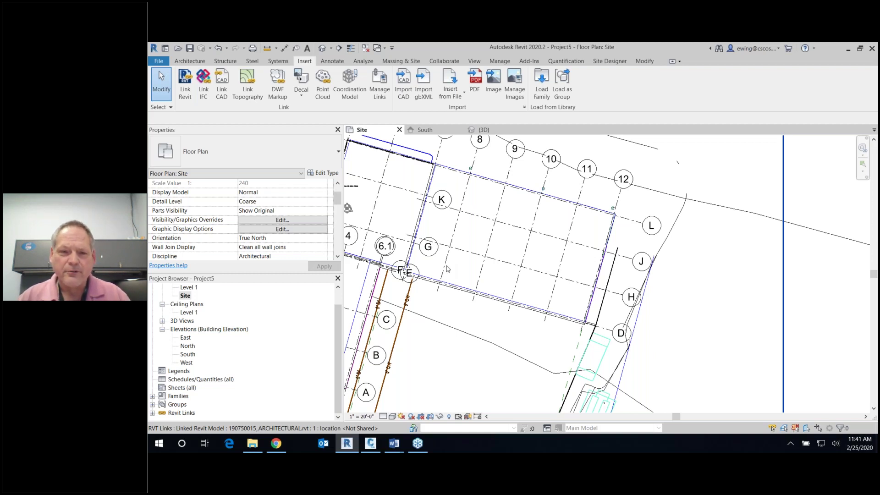
pyautogui.moveTo(448, 269); pyautogui.dragTo(648, 295, button='middle')
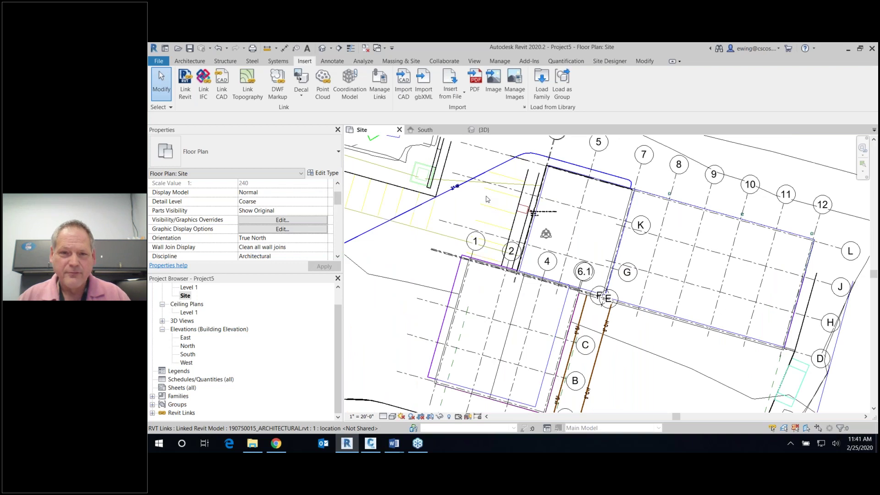
# Examine the linked topography boundary, civil linework and building grids in the Site plan, comparing them briefly with the Civil 3D drawing
pyautogui.moveTo(490, 185); pyautogui.dragTo(558, 311, button='middle')
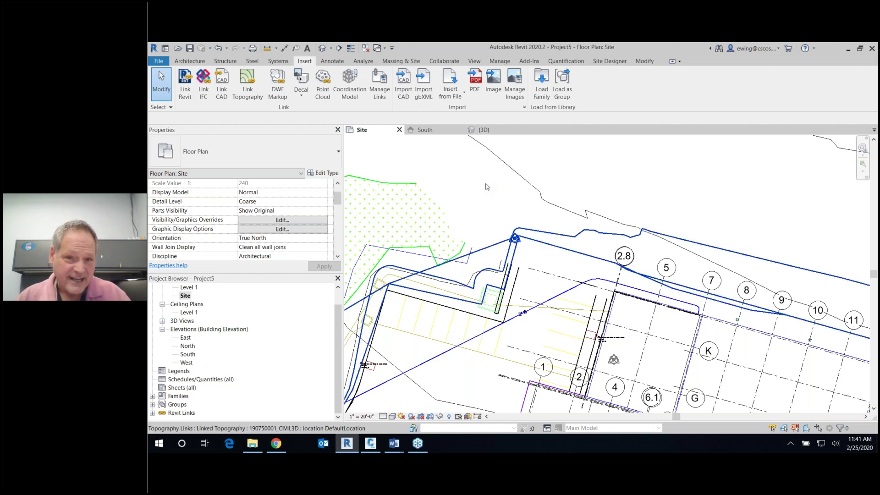
pyautogui.scroll(-3, 487, 187)
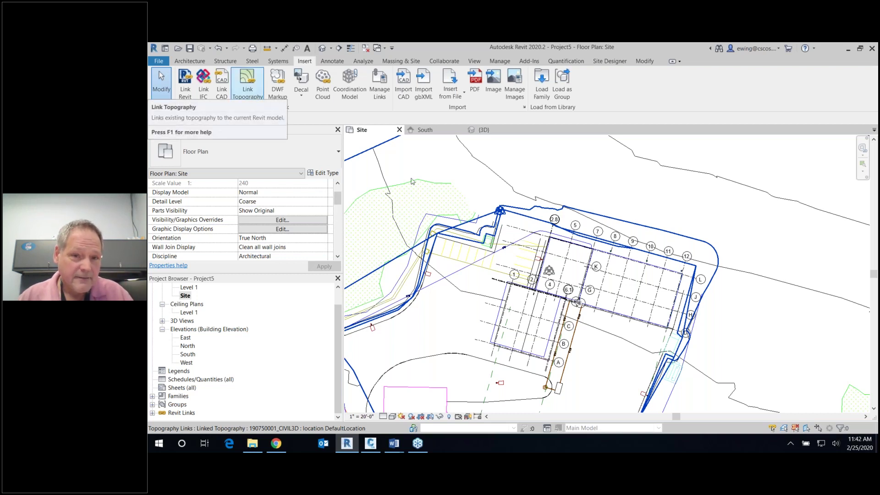
pyautogui.moveTo(452, 226); pyautogui.dragTo(456, 225, button='middle')
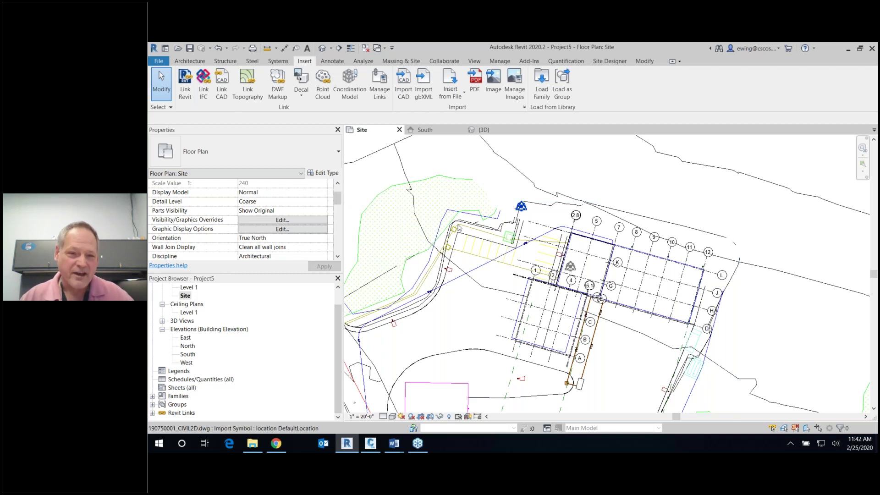
pyautogui.moveTo(465, 335); pyautogui.dragTo(427, 244, button='middle')
pyautogui.scroll(-2, 427, 243)
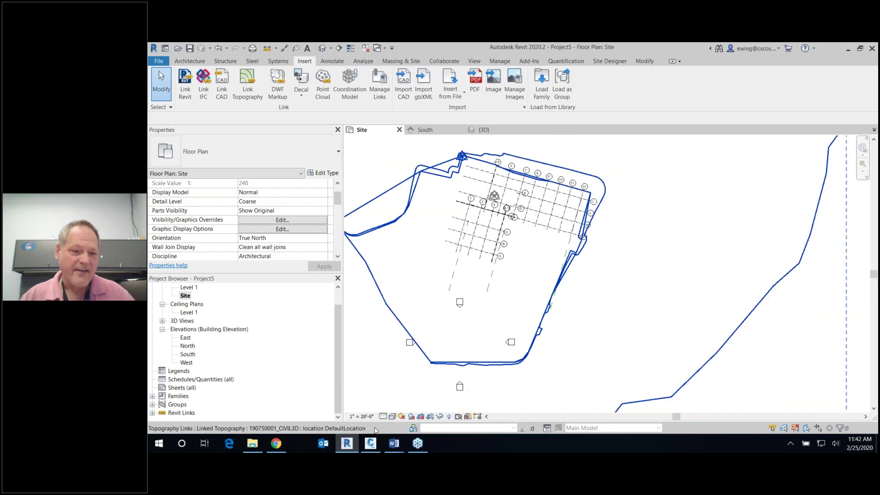
pyautogui.click(370, 443)
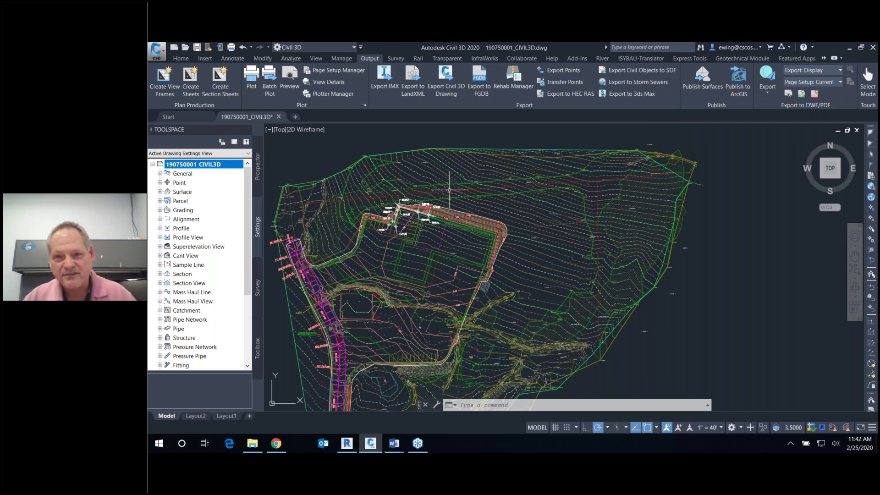
pyautogui.click(347, 444)
pyautogui.moveTo(431, 250); pyautogui.dragTo(450, 256, button='middle')
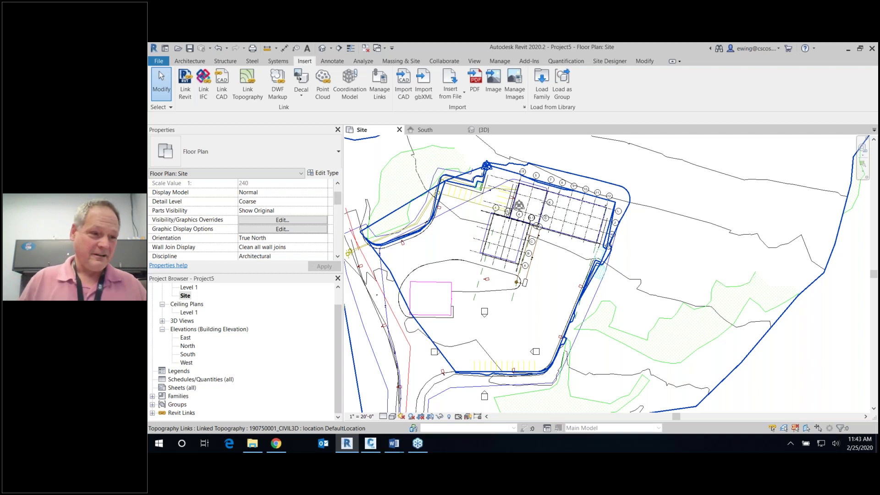
# Switch to Civil 3D and examine the spot elevation labels along the graded edge north of the building outline
pyautogui.click(371, 444)
pyautogui.scroll(-3, 452, 186)
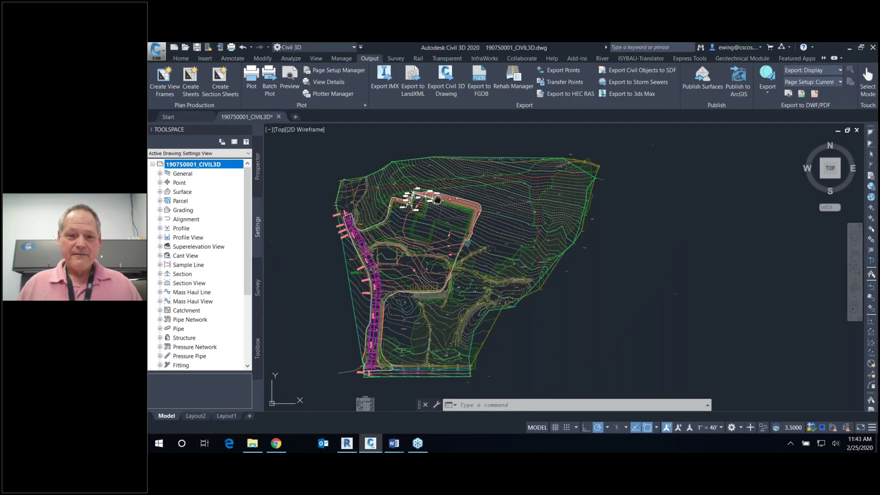
pyautogui.moveTo(450, 200)
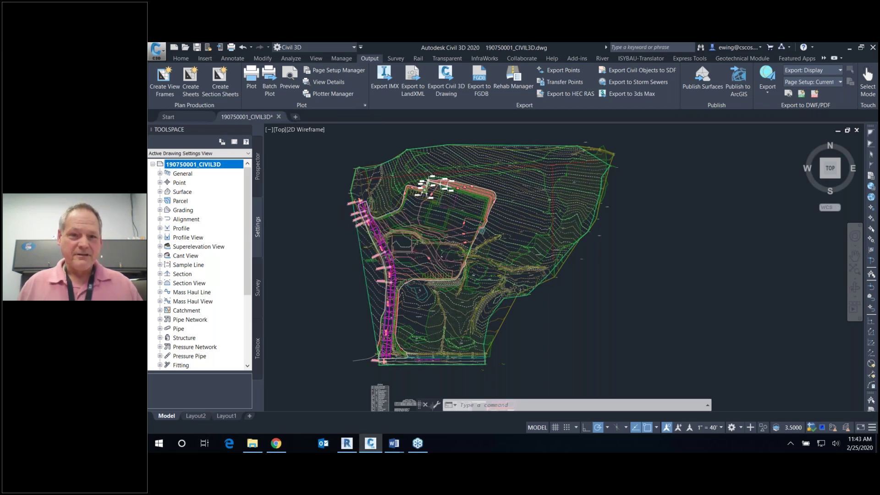
pyautogui.scroll(10, 456, 183)
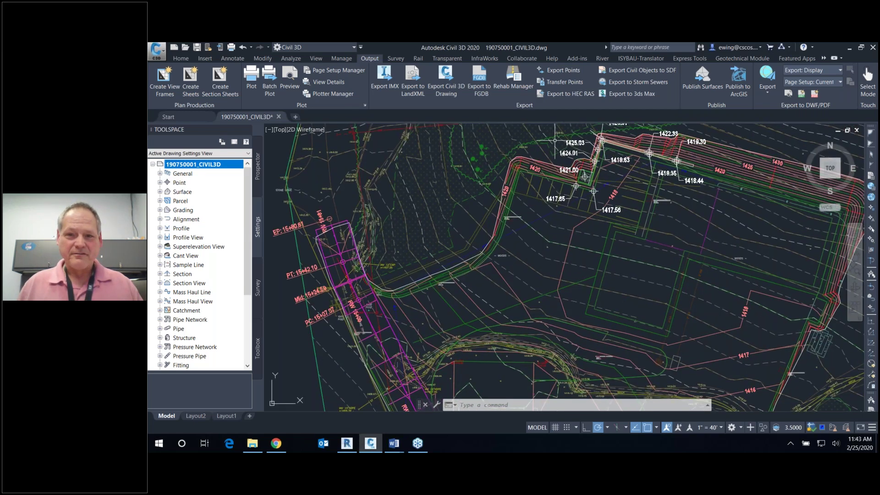
pyautogui.moveTo(565, 159); pyautogui.dragTo(448, 194, button='middle')
pyautogui.scroll(1, 550, 183)
pyautogui.scroll(-1, 417, 298)
pyautogui.scroll(2, 553, 174)
pyautogui.scroll(-1, 503, 198)
pyautogui.scroll(-5, 517, 196)
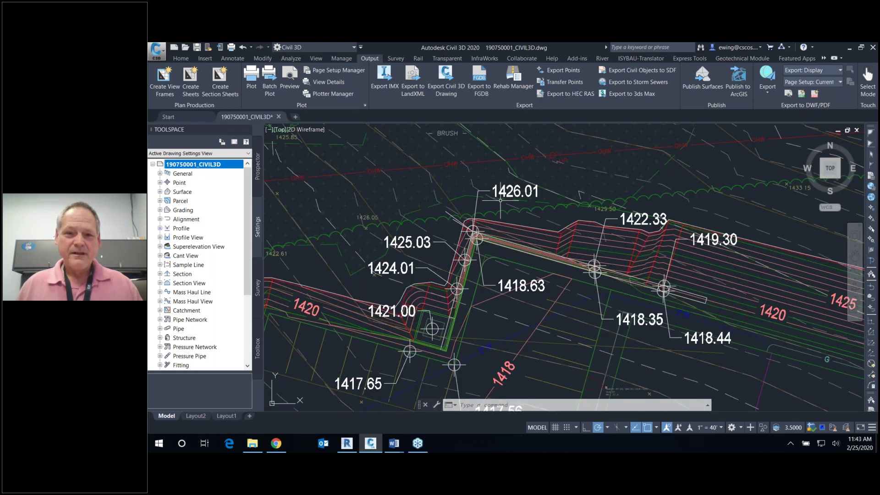
# Review the units and coordinate zone in the drawing settings of 190750001_CIVIL3D, then close them without changes
pyautogui.rightClick(220, 165)
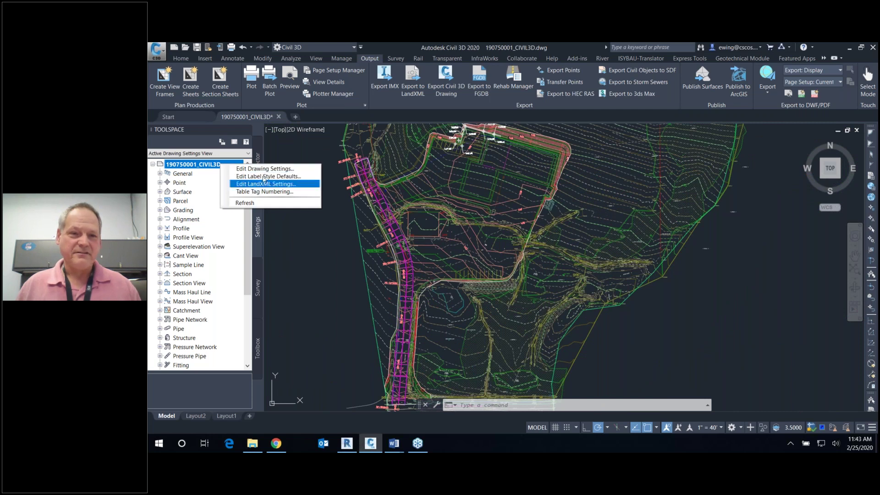
pyautogui.click(305, 182)
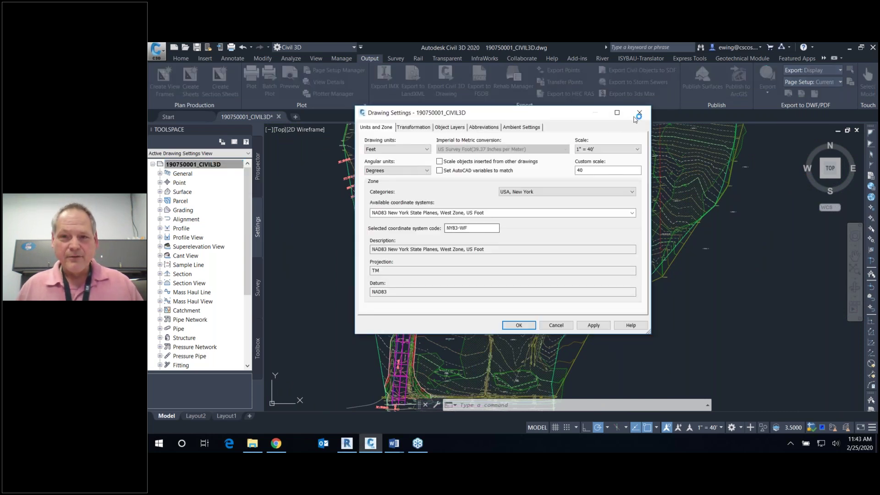
pyautogui.click(641, 115)
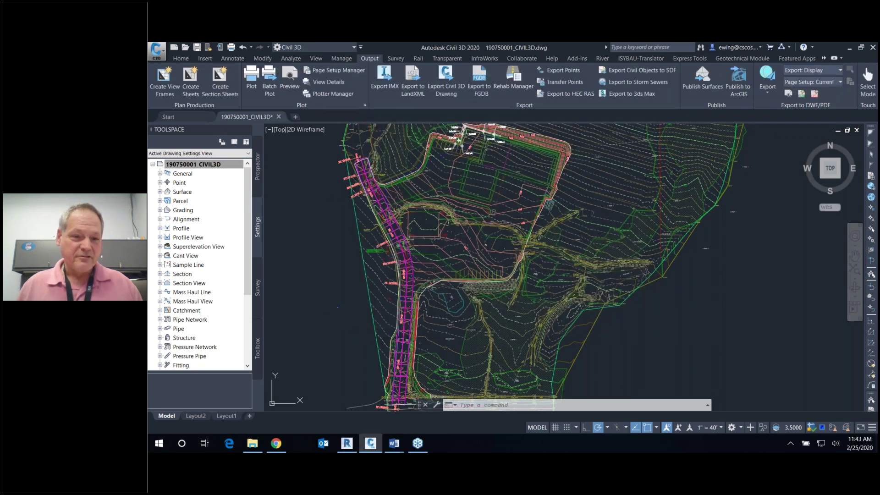
# Examine the Survey Control table below the site drawing for the datums and each control point's northing, easting and elevation
pyautogui.moveTo(331, 309); pyautogui.dragTo(314, 280, button='middle')
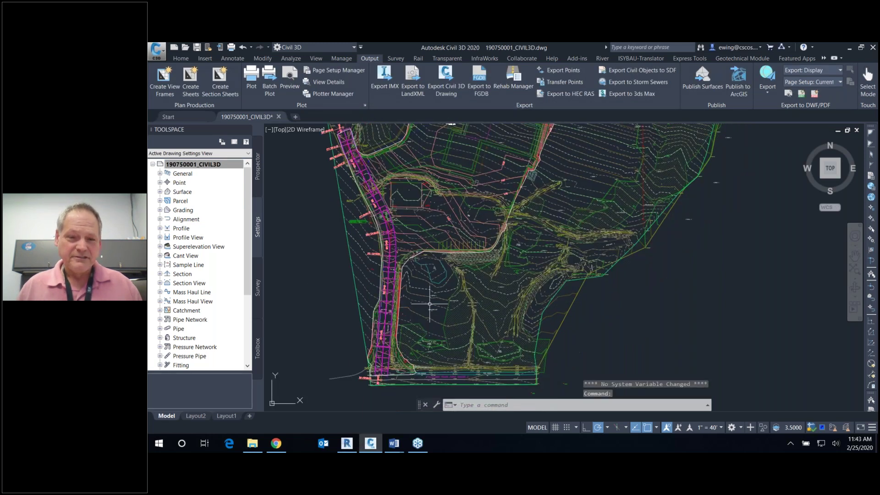
pyautogui.moveTo(432, 309); pyautogui.dragTo(364, 189, button='middle')
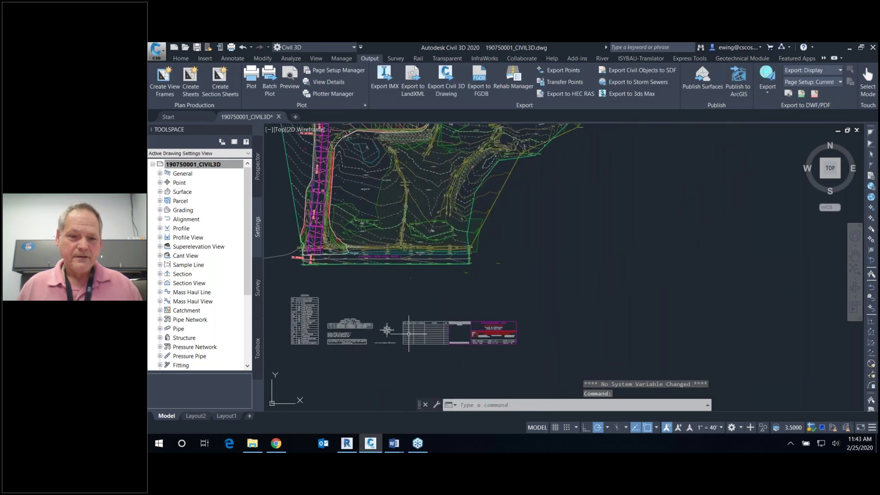
pyautogui.scroll(5, 412, 300)
pyautogui.scroll(-4, 412, 300)
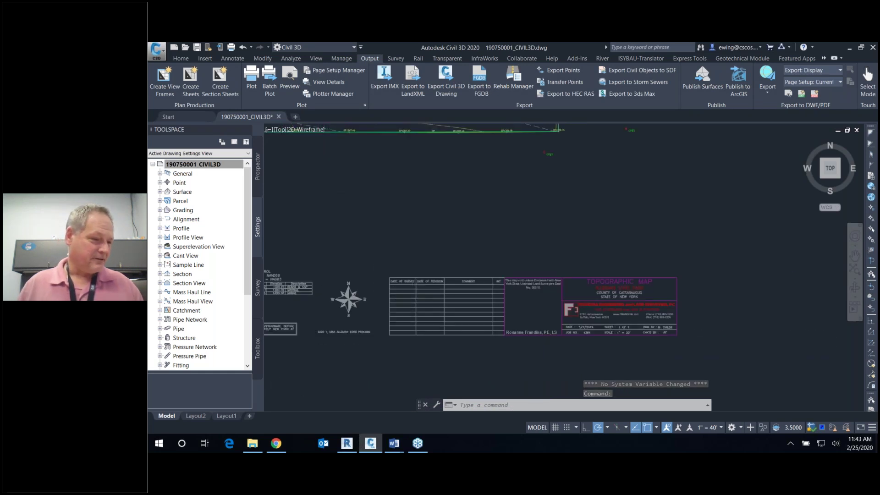
pyautogui.scroll(1, 412, 300)
pyautogui.moveTo(393, 250); pyautogui.dragTo(494, 249, button='middle')
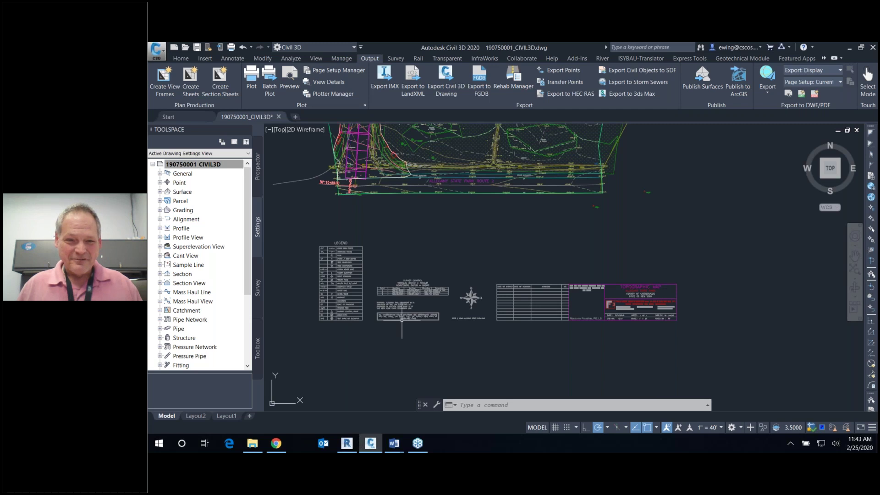
pyautogui.scroll(6, 380, 327)
pyautogui.scroll(2, 379, 326)
pyautogui.moveTo(402, 227); pyautogui.dragTo(389, 358, button='middle')
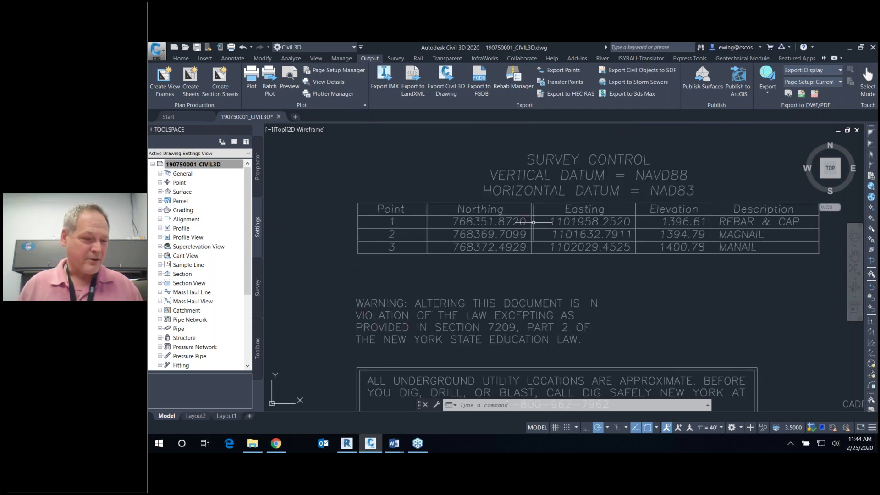
pyautogui.moveTo(534, 222); pyautogui.dragTo(459, 237, button='middle')
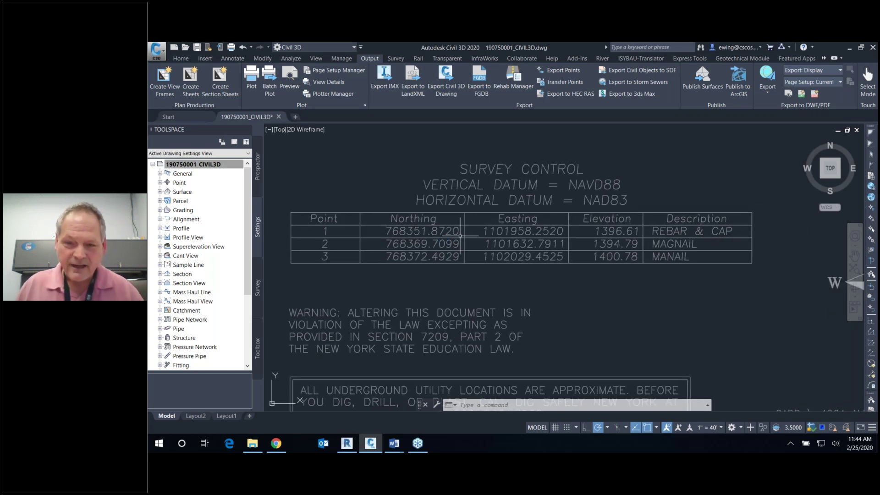
# Locate the green control point symbol beside the access road in the site drawing and inspect it up close
pyautogui.scroll(-4, 460, 236)
pyautogui.scroll(6, 435, 199)
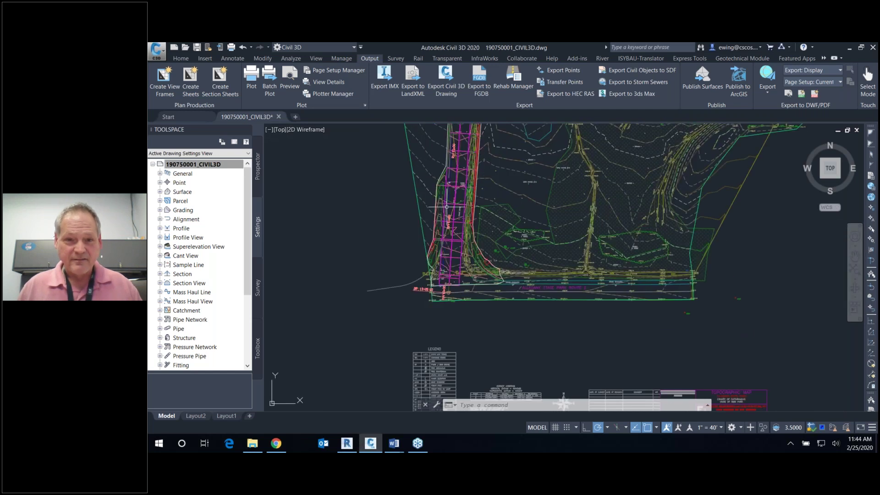
pyautogui.scroll(3, 434, 200)
pyautogui.moveTo(432, 204); pyautogui.dragTo(432, 284, button='middle')
pyautogui.scroll(4, 432, 285)
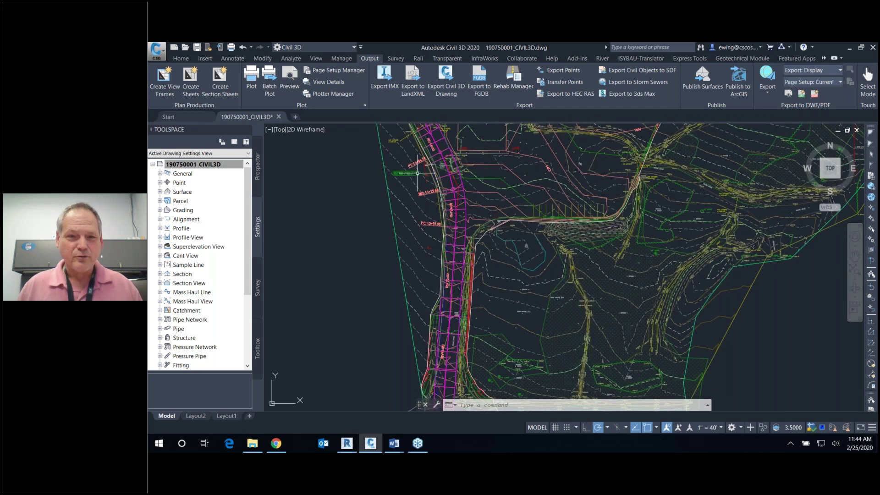
pyautogui.scroll(8, 431, 165)
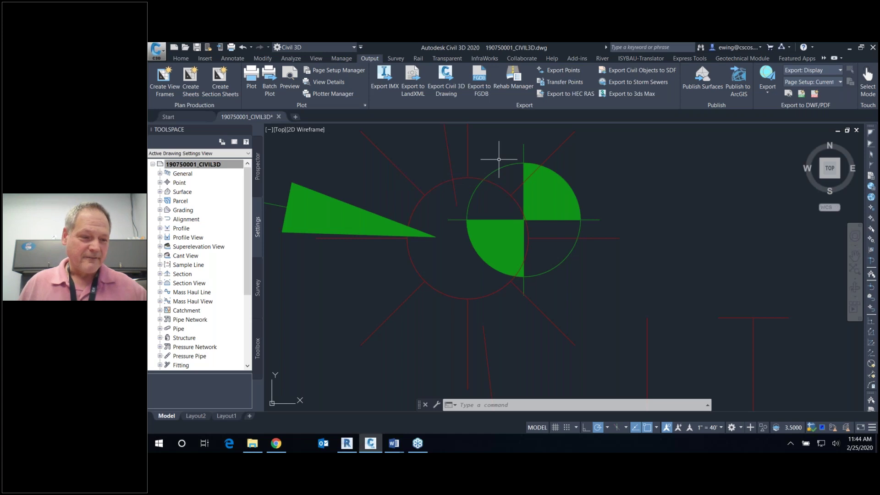
pyautogui.scroll(-6, 486, 172)
pyautogui.scroll(-6, 487, 176)
pyautogui.moveTo(463, 237); pyautogui.dragTo(393, 238, button='middle')
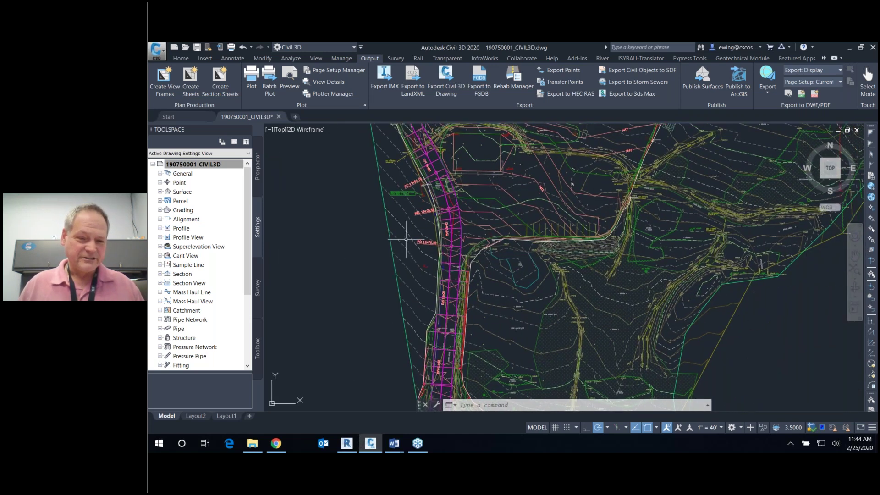
# Switch back to Revit, review the Site plan, and open the default 3D view to look at the building on the topography
pyautogui.click(347, 444)
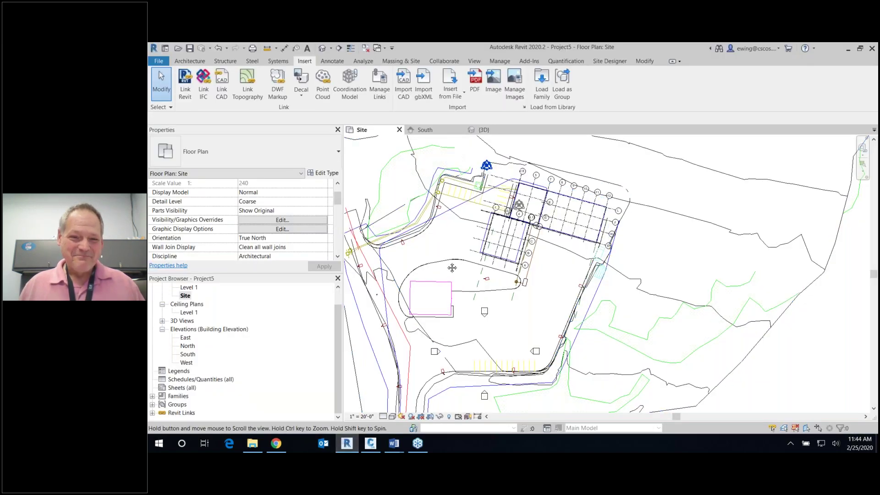
pyautogui.moveTo(443, 270); pyautogui.dragTo(460, 265, button='middle')
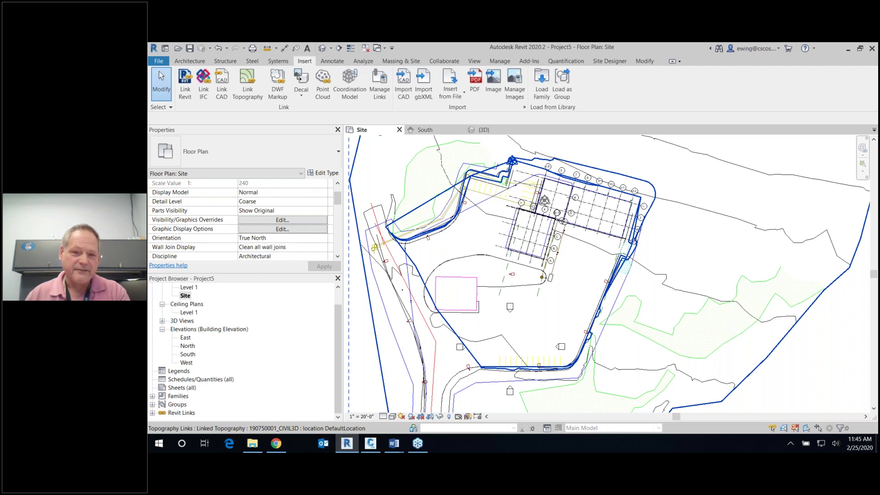
pyautogui.click(322, 48)
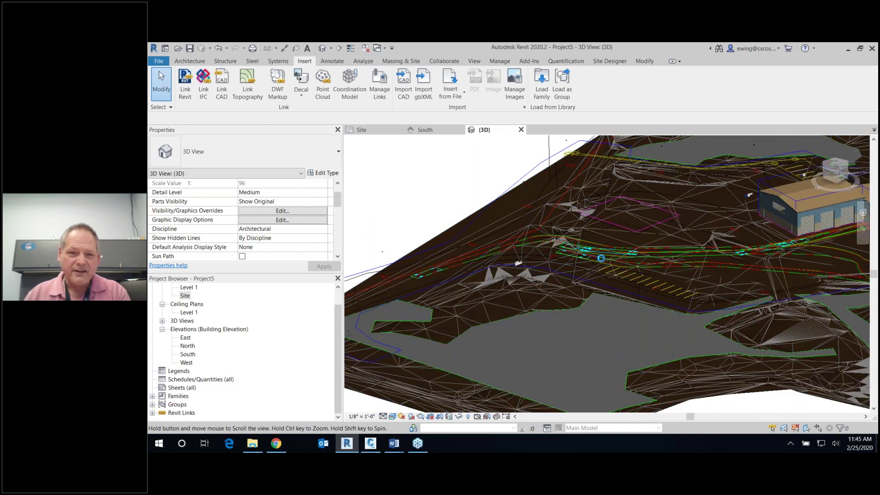
pyautogui.moveTo(800, 236); pyautogui.dragTo(601, 258, button='middle')
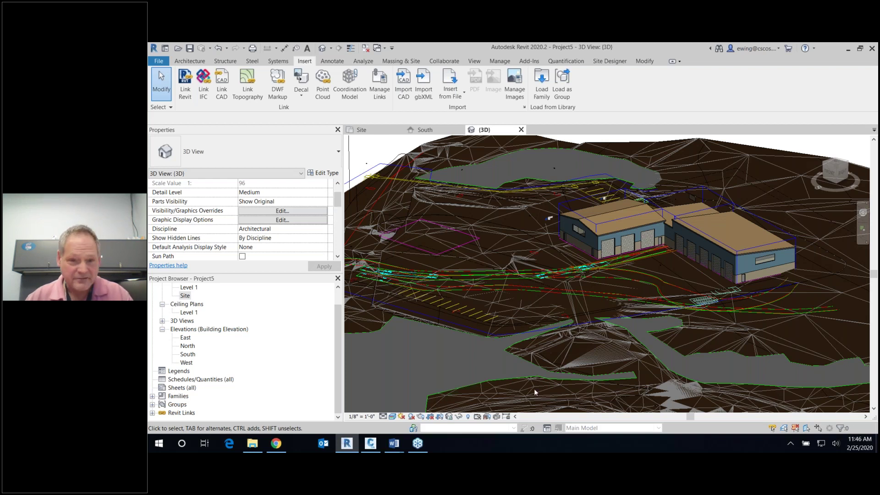
# Switch to the BIM Execution Plan for Shared Coordinates document in Word and read the AutoCAD Civil 3D and Revit Civil Model requirements
pyautogui.moveTo(395, 447)
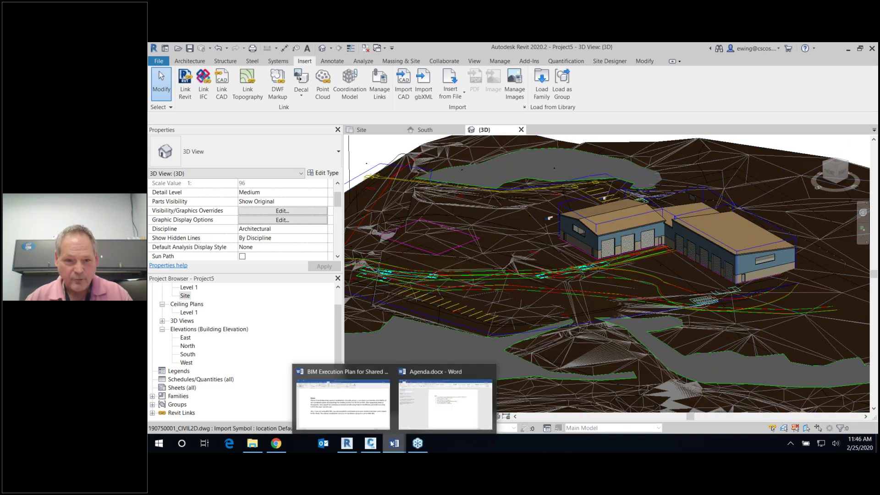
pyautogui.click(327, 408)
pyautogui.scroll(20, 431, 257)
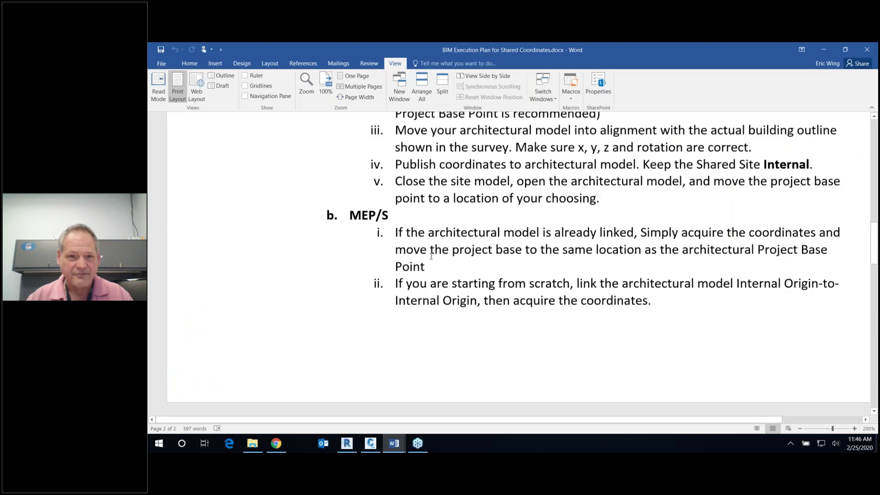
pyautogui.scroll(-4, 505, 302)
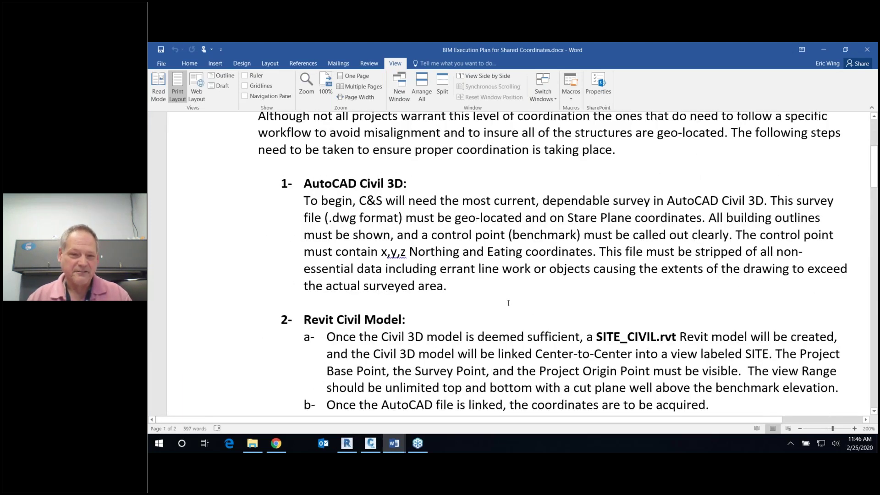
pyautogui.scroll(-3, 504, 303)
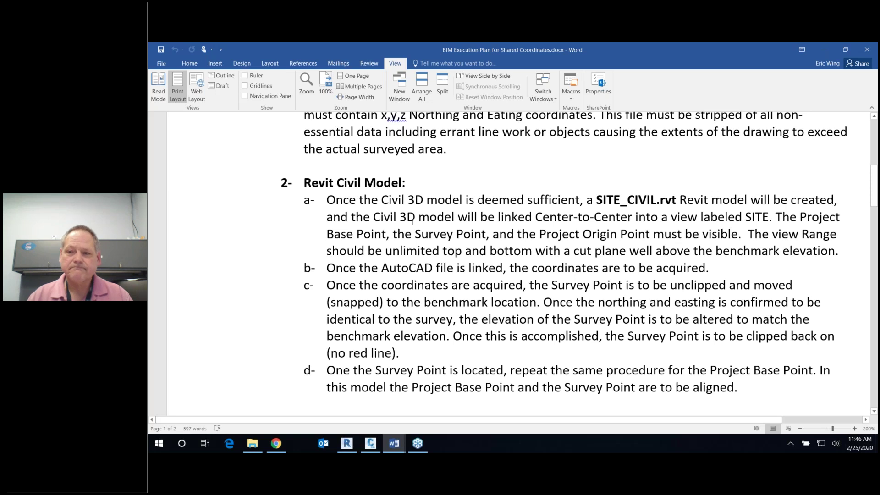
pyautogui.scroll(4, 413, 222)
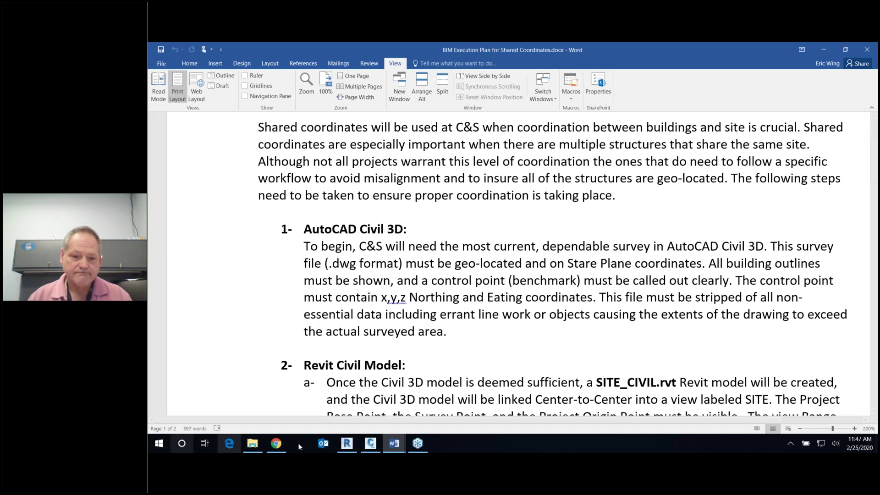
# Return to Revit's 3D view and inspect how the base of the linked building meets the topography and civil linework
pyautogui.click(347, 443)
pyautogui.moveTo(459, 252)
pyautogui.mouseDown(button='middle')
pyautogui.moveTo(430, 255)
pyautogui.moveTo(449, 261)
pyautogui.mouseUp(button='middle')
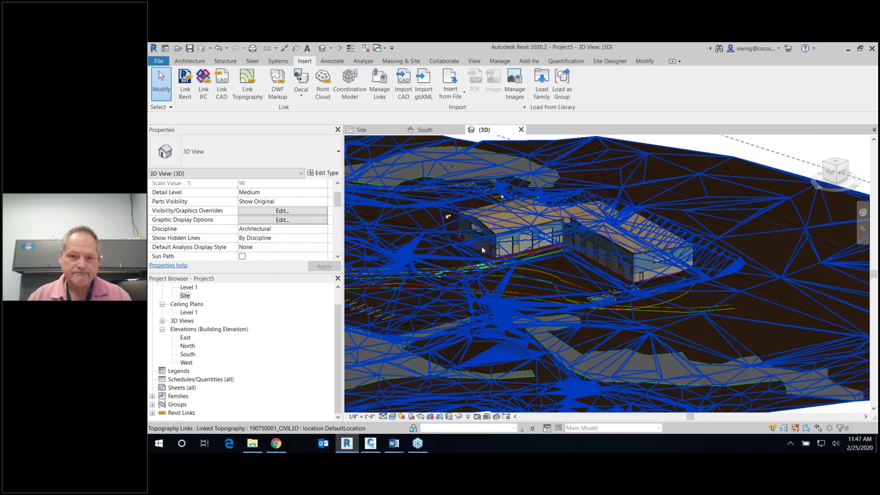
pyautogui.scroll(10, 482, 247)
pyautogui.moveTo(541, 321); pyautogui.dragTo(401, 285, button='middle')
pyautogui.scroll(6, 559, 317)
pyautogui.scroll(-5, 552, 316)
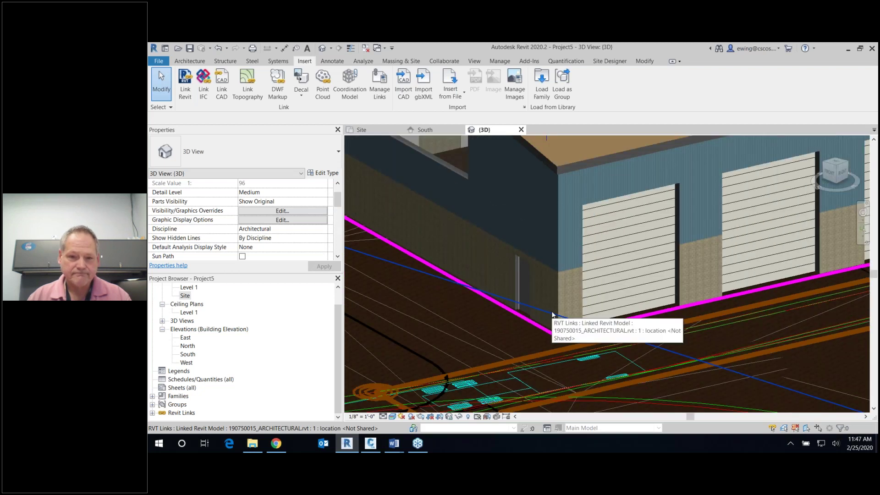
pyautogui.scroll(-5, 552, 315)
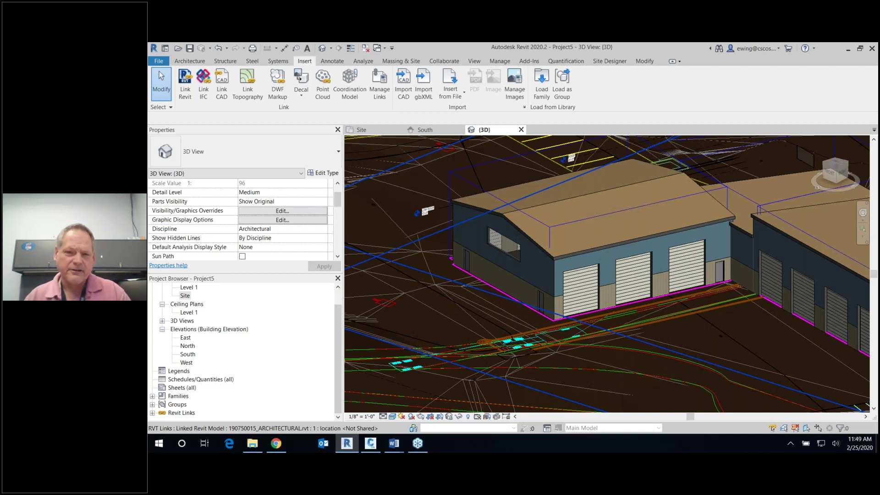
# Hide the Triangulation Edges subcategory of Topography in the 3D view's visibility/graphics overrides and apply the change
pyautogui.scroll(-3, 525, 253)
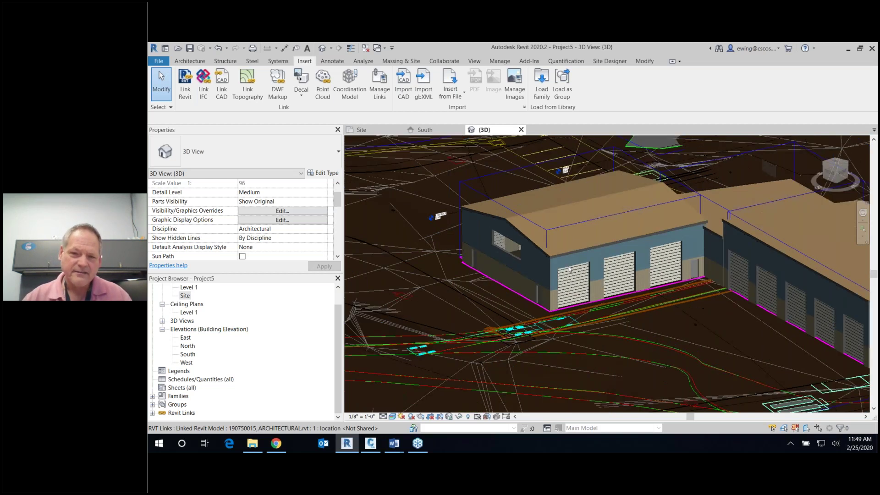
pyautogui.moveTo(526, 254); pyautogui.dragTo(411, 254, button='middle')
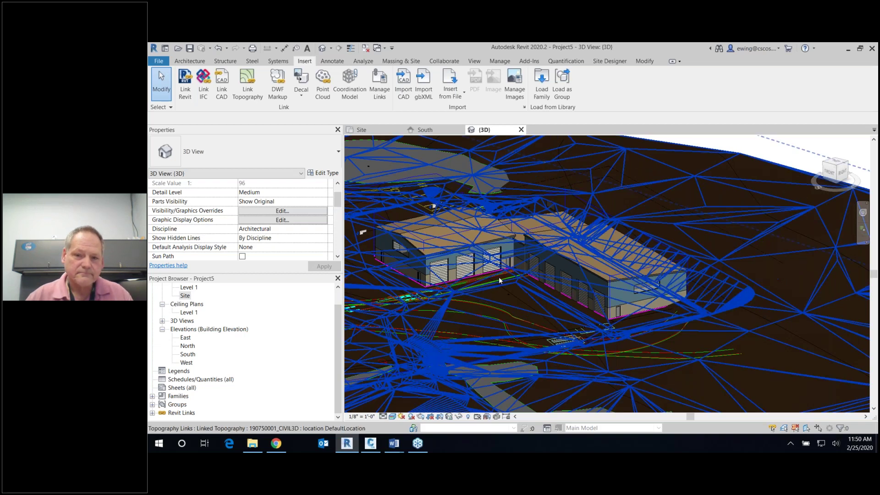
pyautogui.scroll(-4, 499, 290)
pyautogui.moveTo(505, 291); pyautogui.dragTo(539, 292, button='middle')
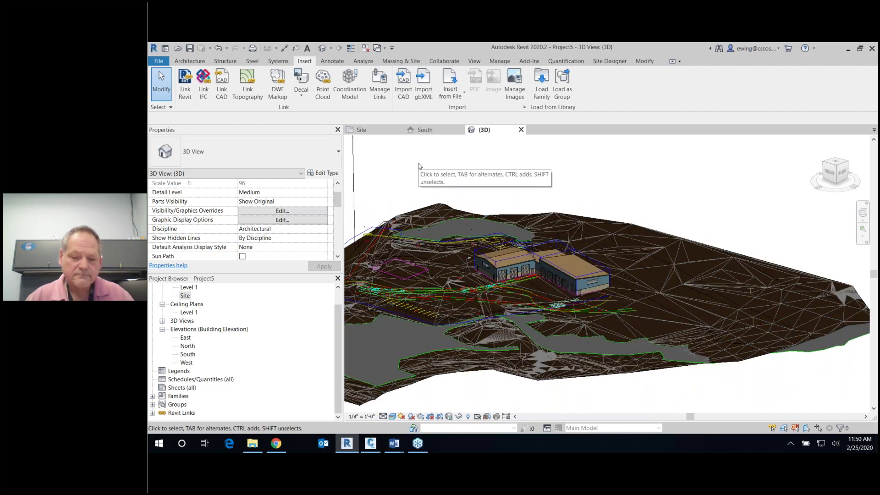
pyautogui.press('v')
pyautogui.press('g')
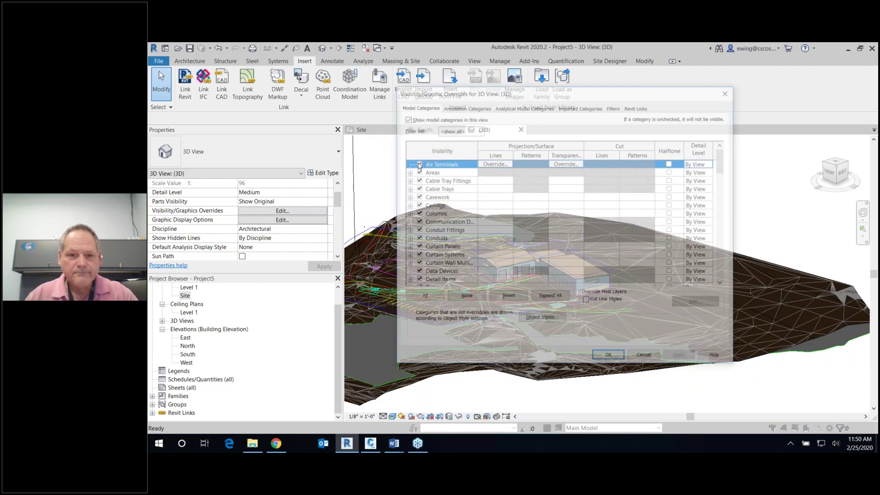
pyautogui.scroll(-3, 444, 262)
pyautogui.click(442, 264)
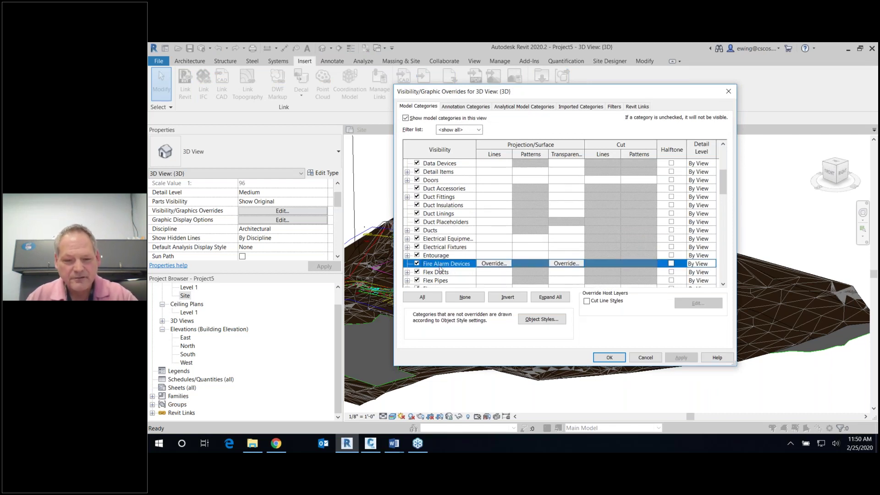
pyautogui.press('t')
pyautogui.scroll(-1, 438, 273)
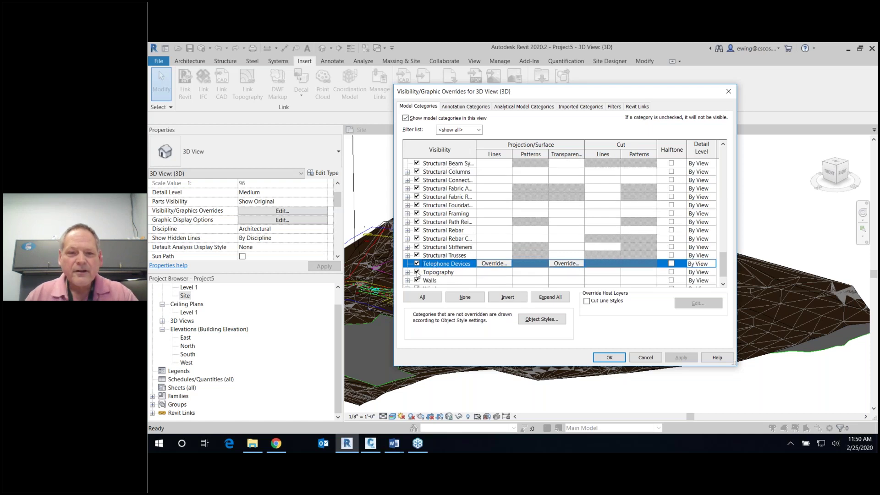
pyautogui.click(417, 272)
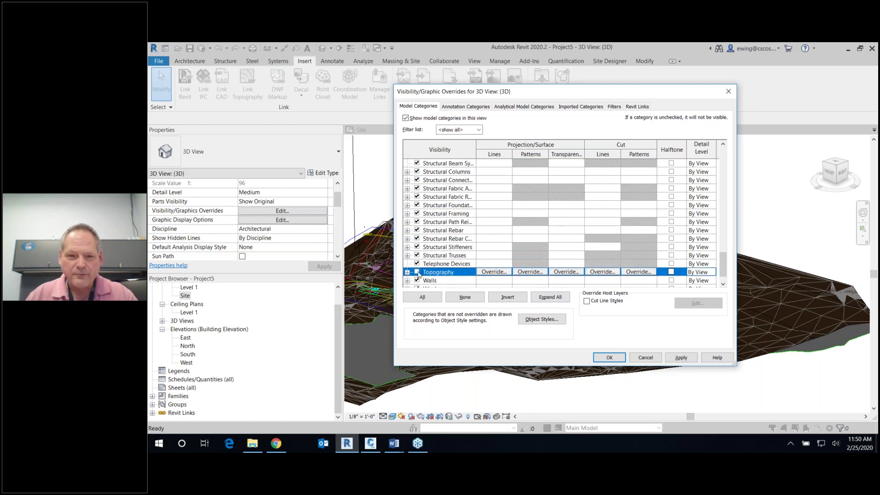
pyautogui.click(417, 272)
pyautogui.click(407, 272)
pyautogui.scroll(-1, 442, 265)
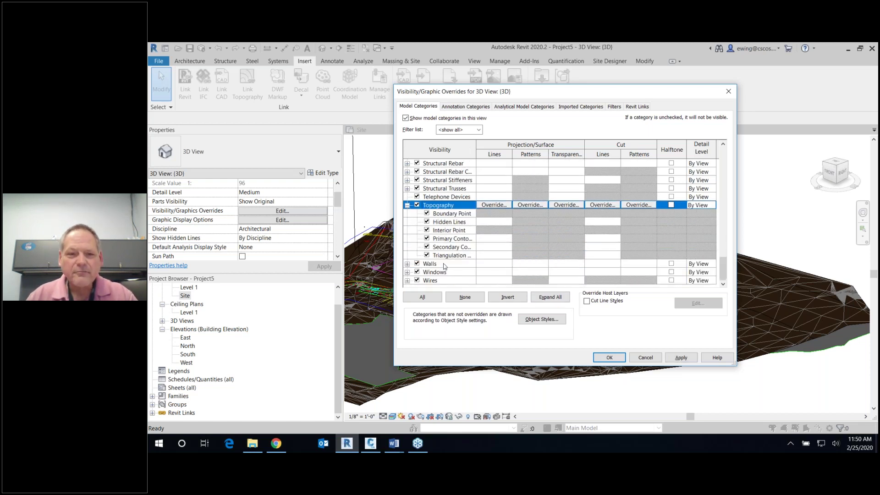
pyautogui.click(427, 255)
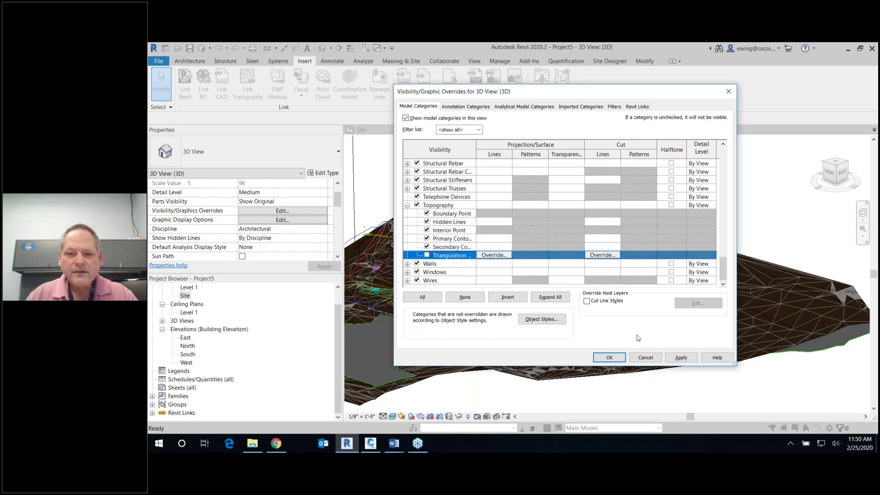
pyautogui.click(682, 358)
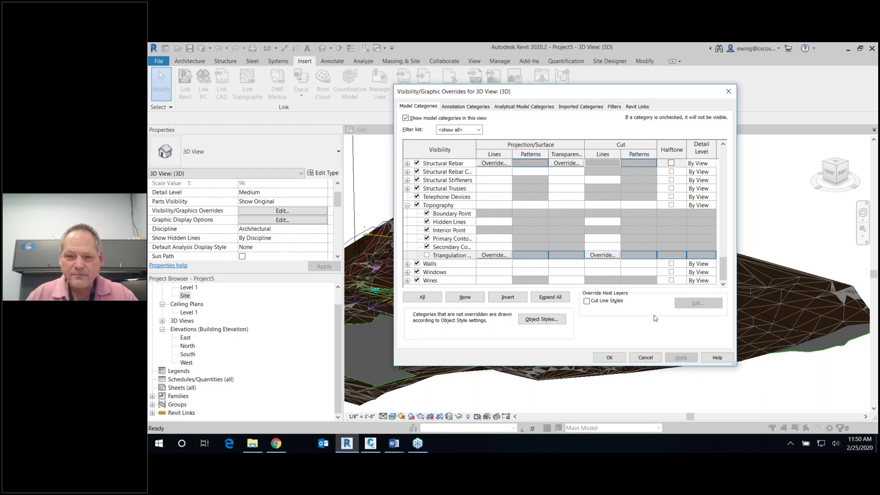
pyautogui.click(609, 358)
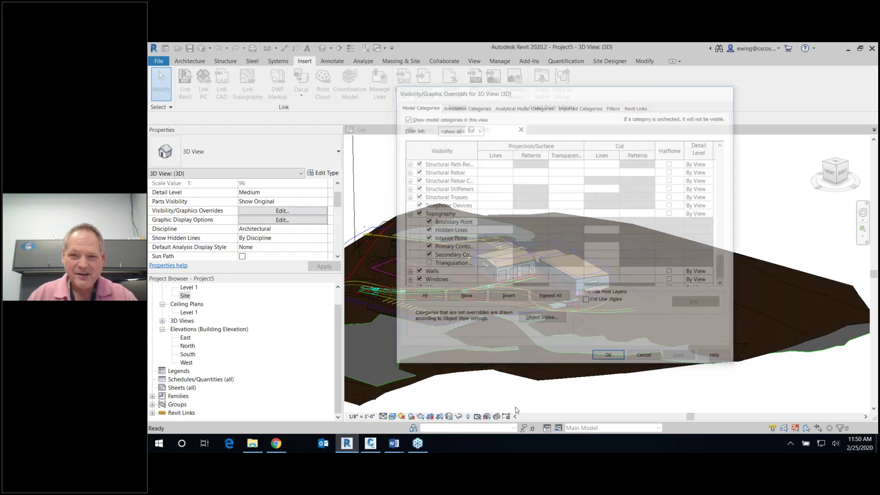
# Select the large existing-ground topography surface around the building and review its material, dimensions and identity data
pyautogui.click(589, 162)
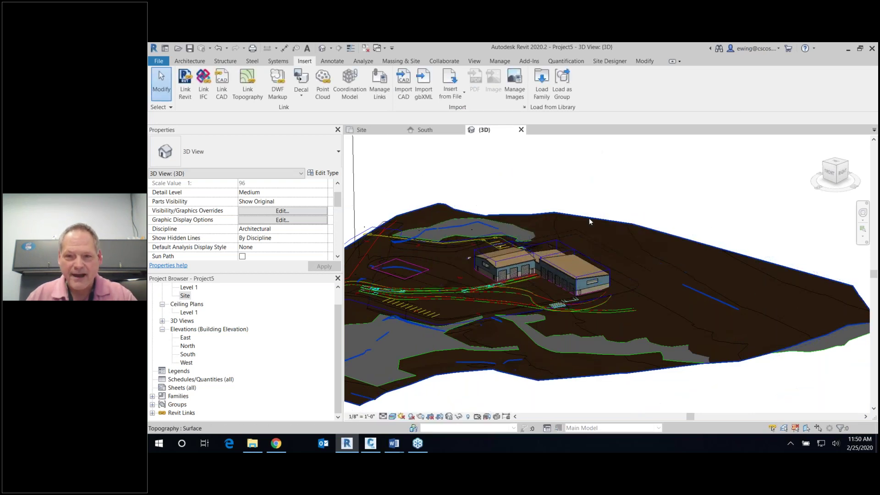
pyautogui.click(590, 219)
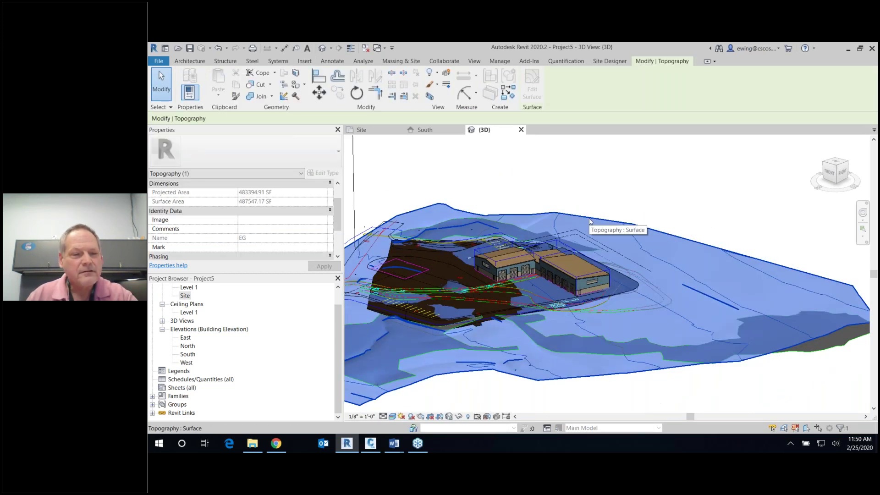
pyautogui.moveTo(339, 216); pyautogui.dragTo(339, 204)
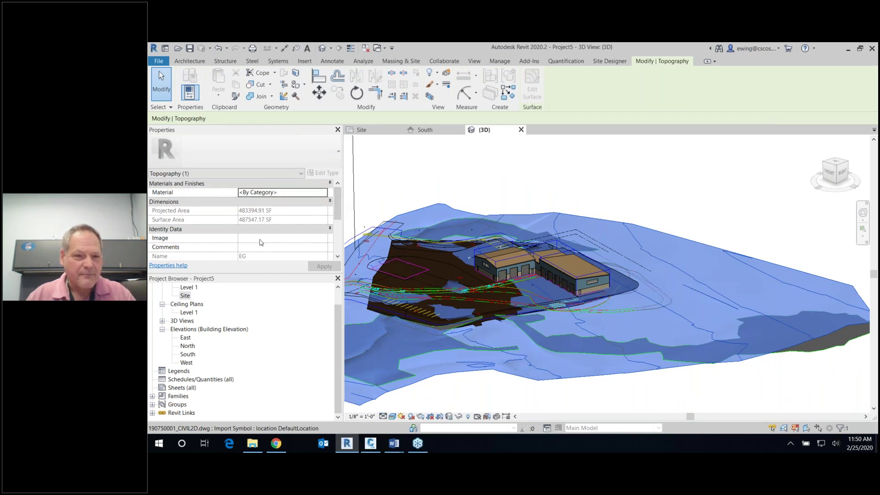
pyautogui.scroll(-1, 260, 242)
pyautogui.press('ctrl')
pyautogui.press('ctrl')
pyautogui.press('ctrl')
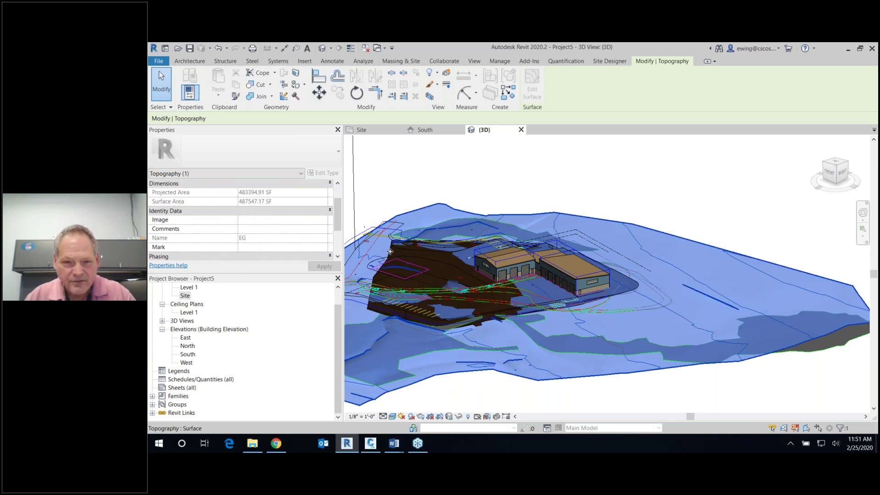
pyautogui.press('Escape')
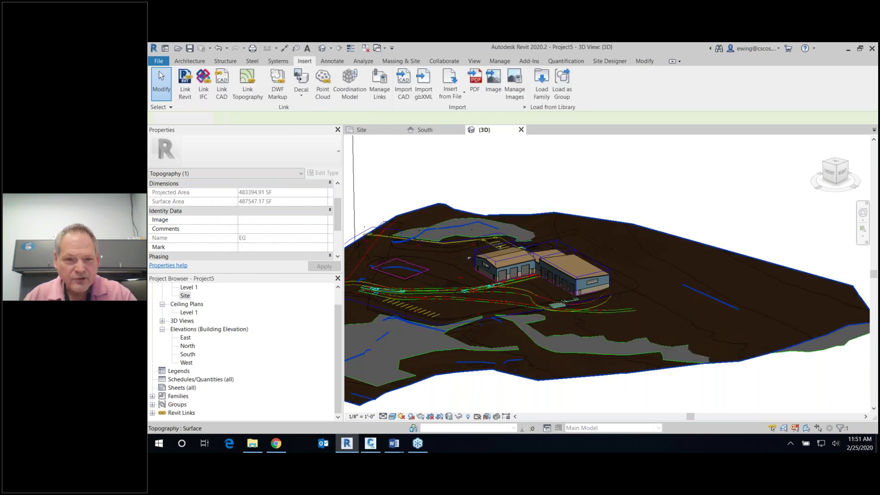
# Select the finished-grade building site surface within the linked topography and review its name and phasing properties
pyautogui.click(391, 255)
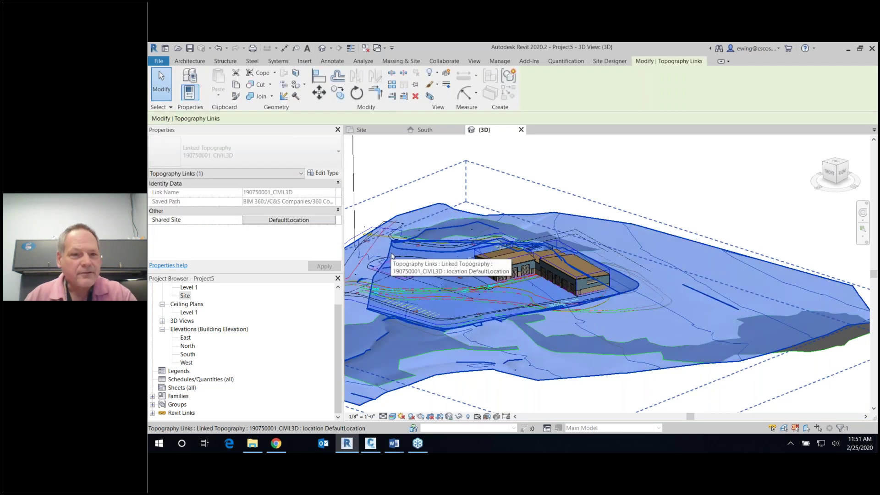
pyautogui.press('Escape')
pyautogui.press('Tab')
pyautogui.click(388, 257)
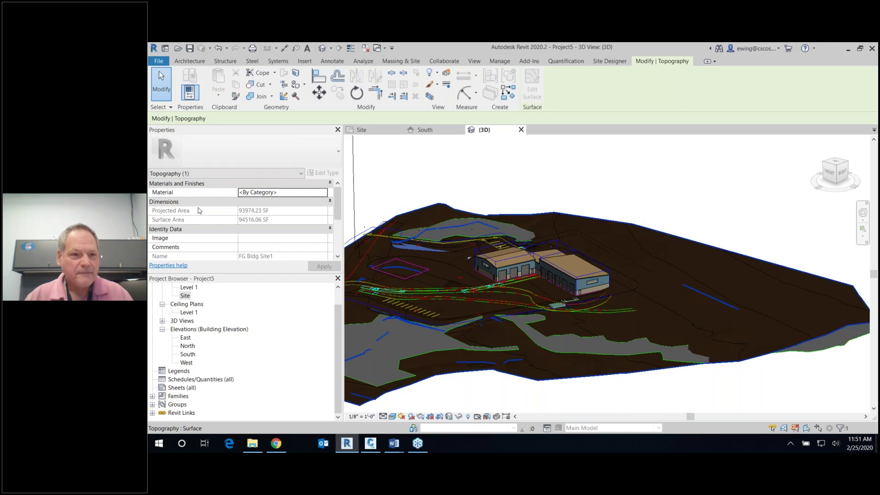
pyautogui.moveTo(338, 202); pyautogui.dragTo(338, 229)
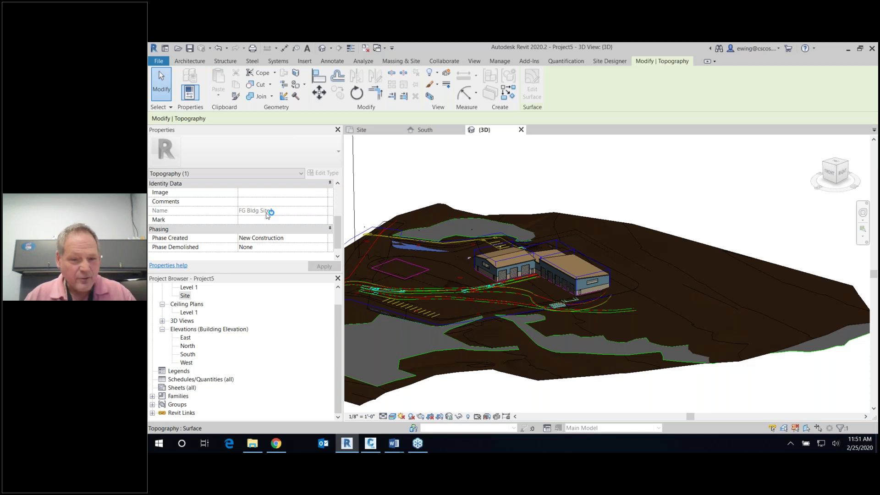
# Switch to the Civil 3D drawing and check the surface elevations at a spot beside the building pad
pyautogui.click(370, 444)
pyautogui.moveTo(546, 179)
pyautogui.mouseDown(button='middle')
pyautogui.moveTo(527, 216)
pyautogui.moveTo(491, 226)
pyautogui.mouseUp(button='middle')
pyautogui.scroll(5, 447, 226)
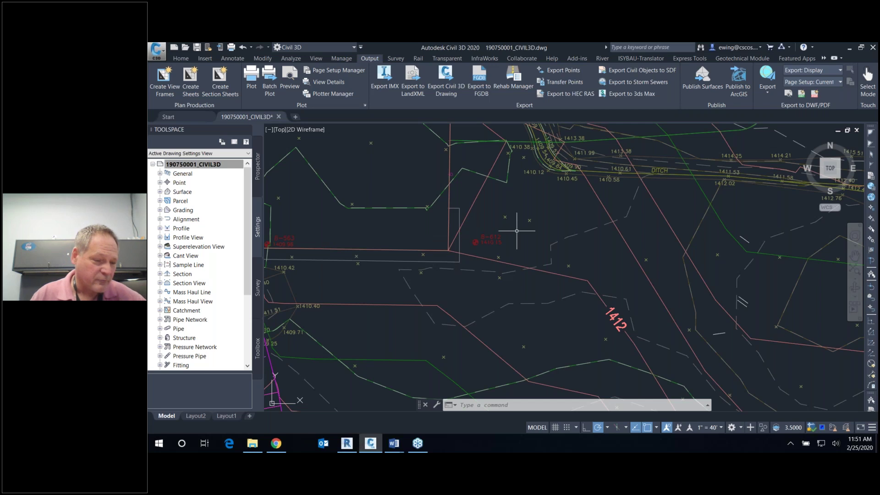
pyautogui.moveTo(516, 230)
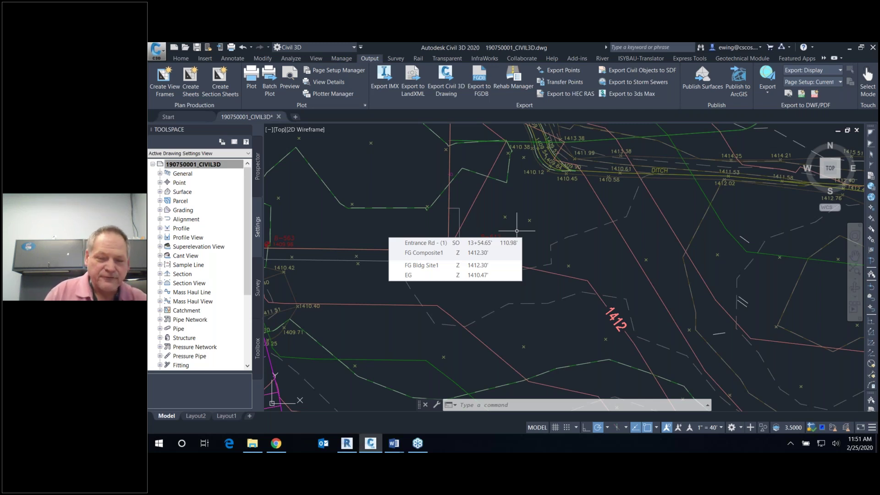
pyautogui.scroll(-5, 516, 230)
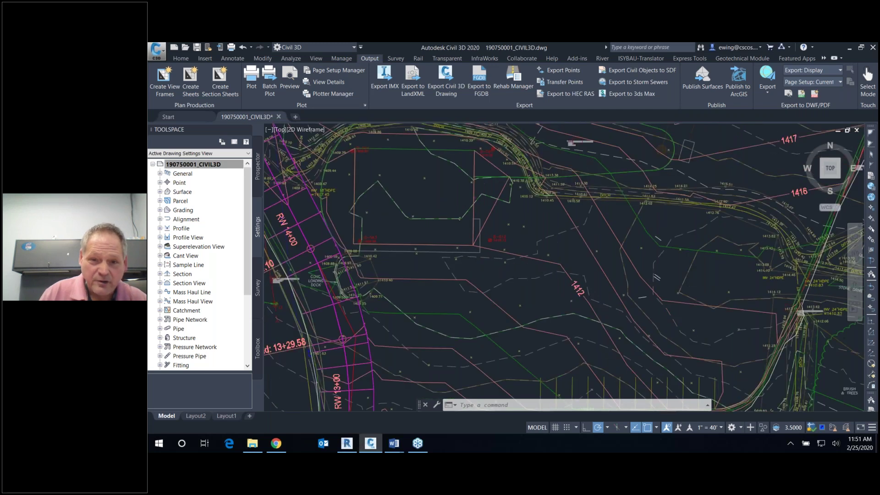
pyautogui.moveTo(512, 308); pyautogui.dragTo(443, 284, button='middle')
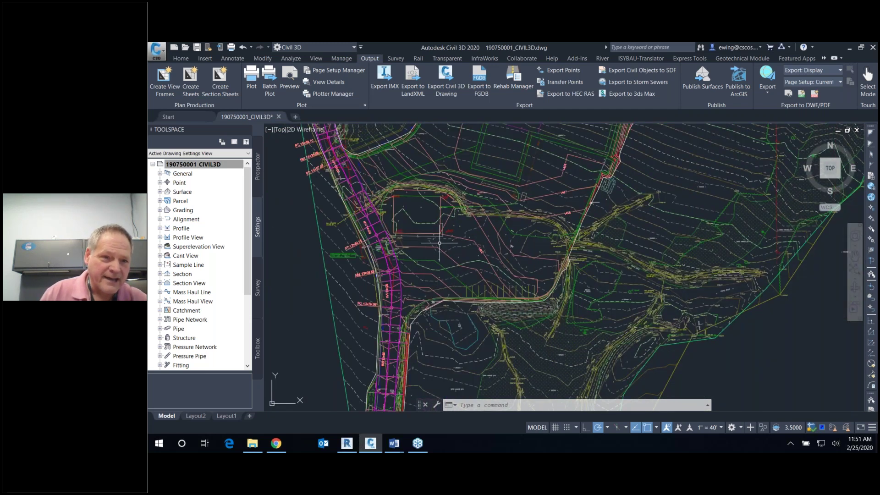
# Review the surface styles available in the drawing settings, then collapse the list
pyautogui.click(160, 191)
pyautogui.click(202, 202)
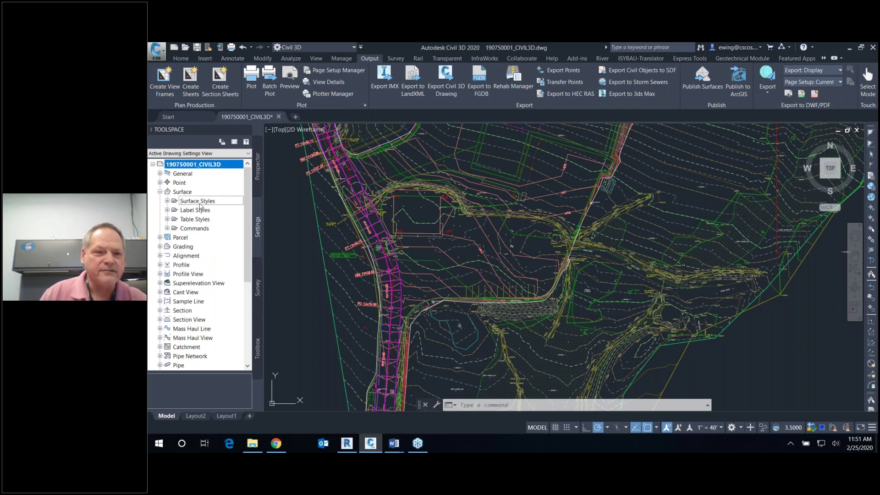
pyautogui.click(167, 201)
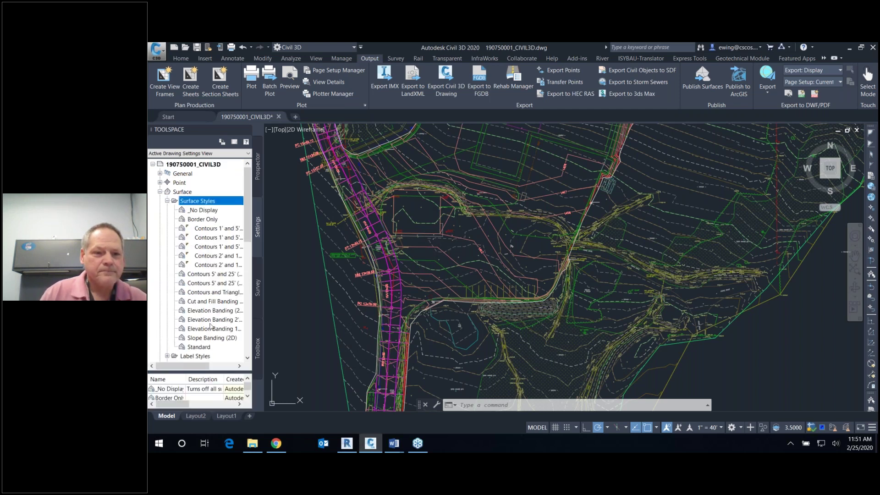
pyautogui.click(168, 201)
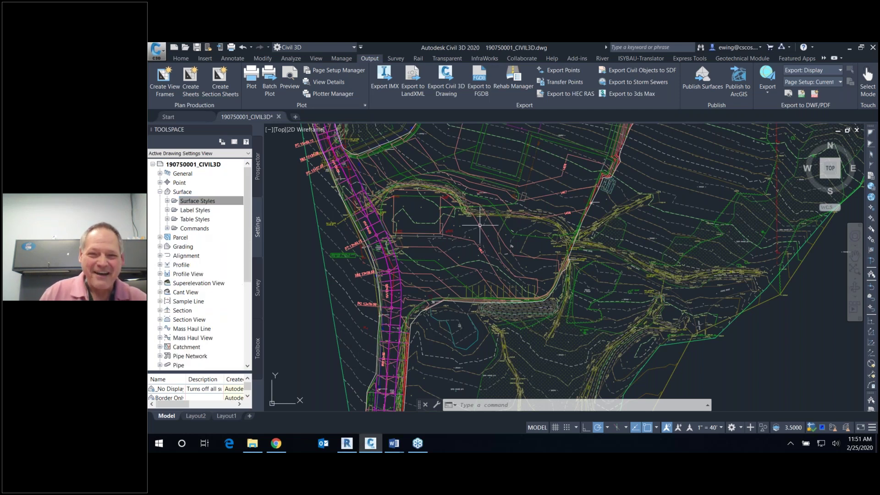
pyautogui.moveTo(480, 226); pyautogui.dragTo(473, 234, button='middle')
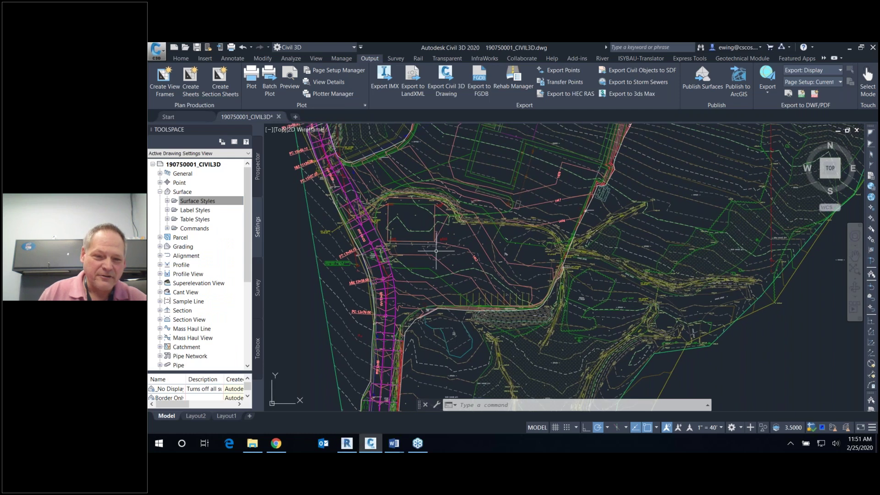
# Return to Revit's 3D view and read the elevations on the low roof and Level 1 level markers near the building
pyautogui.click(347, 444)
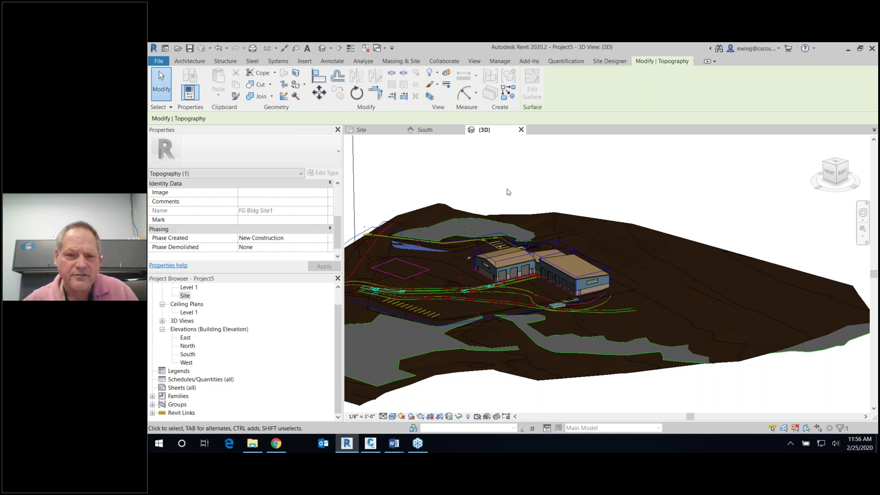
pyautogui.scroll(2, 470, 259)
pyautogui.scroll(8, 470, 259)
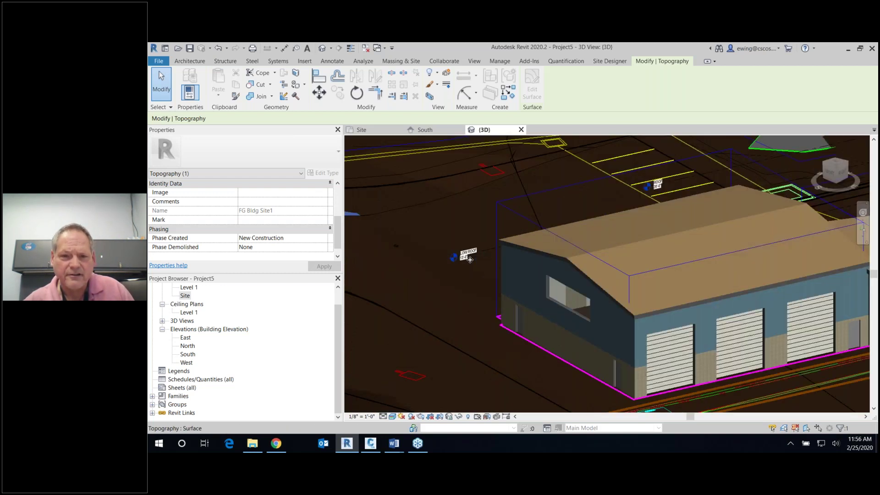
pyautogui.scroll(-5, 471, 267)
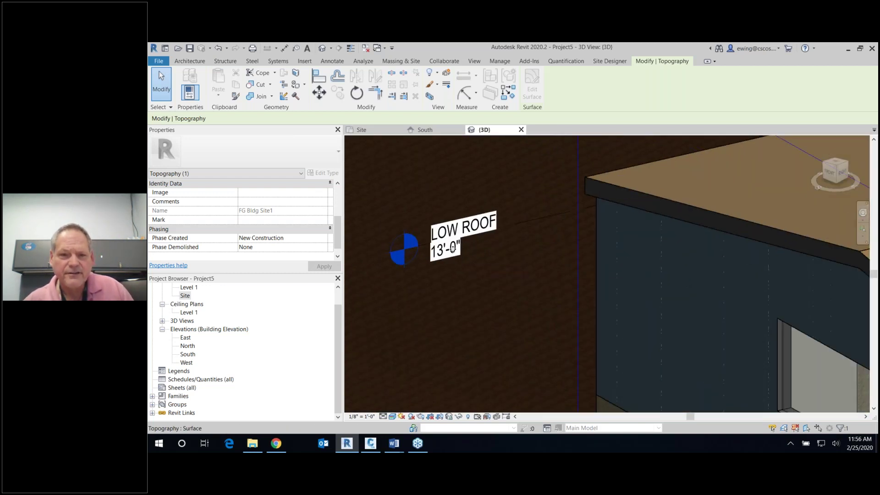
pyautogui.scroll(-4, 451, 317)
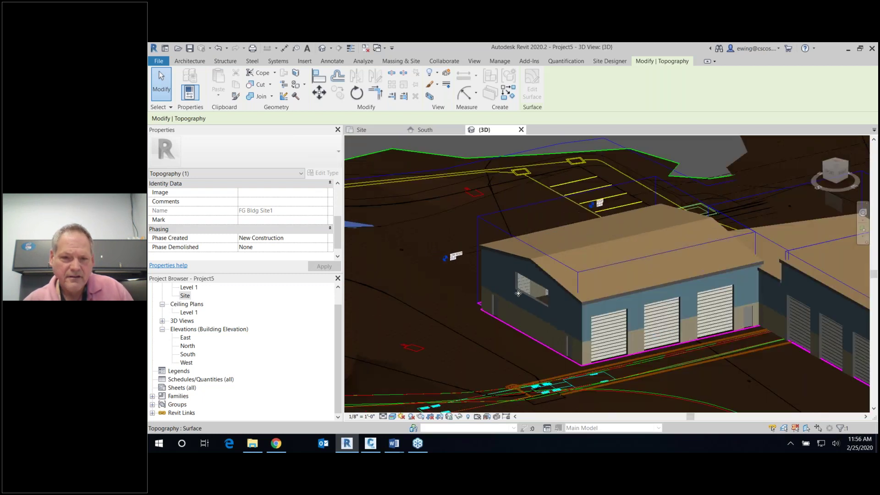
pyautogui.moveTo(496, 314); pyautogui.dragTo(652, 257, button='middle')
pyautogui.moveTo(421, 319)
pyautogui.mouseDown(button='middle')
pyautogui.moveTo(460, 306)
pyautogui.moveTo(552, 319)
pyautogui.moveTo(430, 312)
pyautogui.mouseUp(button='middle')
pyautogui.scroll(6, 351, 322)
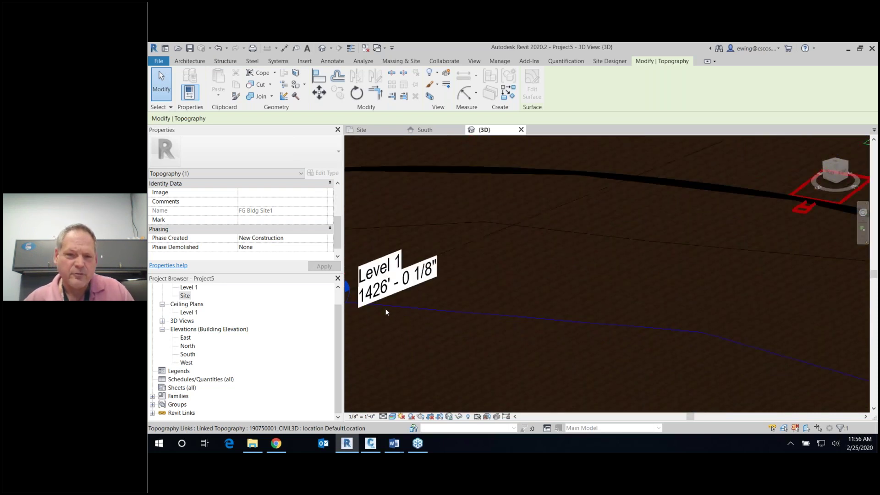
# Clear the topography selection, select the Level 1 level and inspect its type properties, including the elevation base
pyautogui.press('Escape')
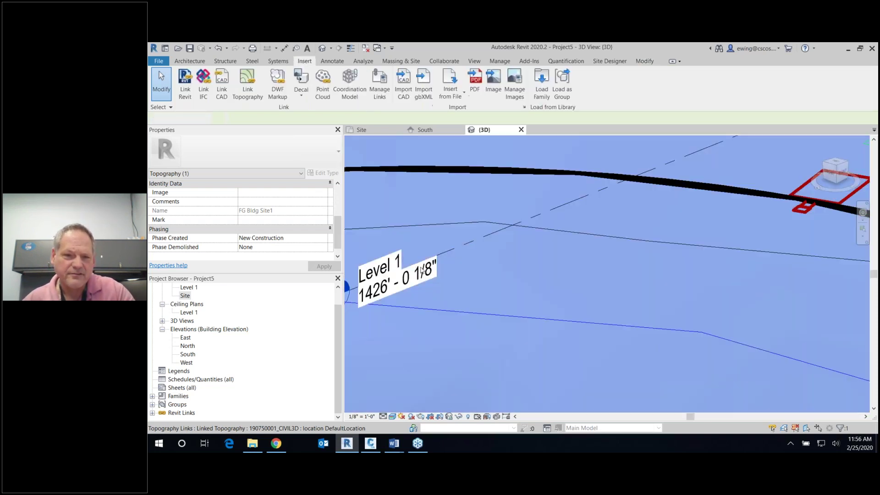
pyautogui.press('Escape')
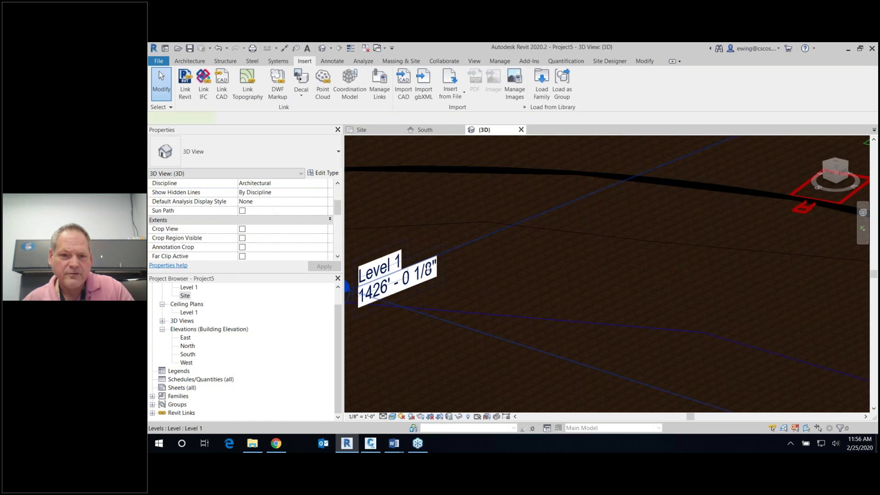
pyautogui.click(367, 279)
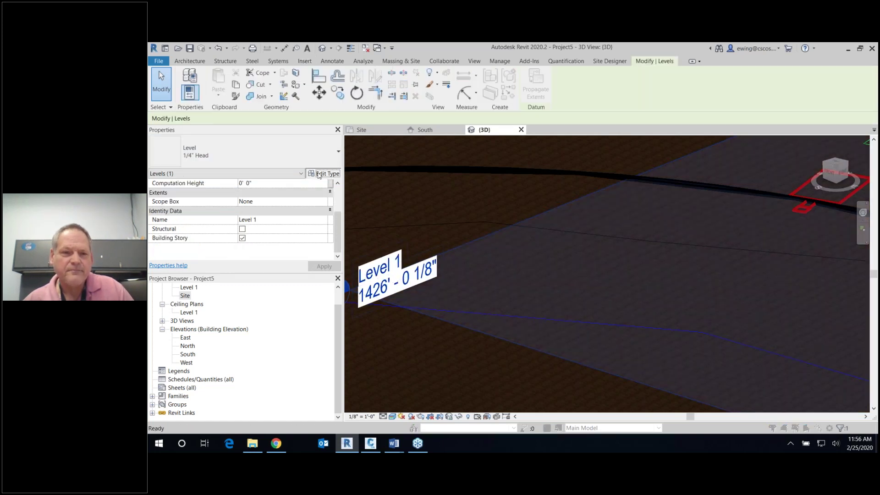
pyautogui.click(320, 175)
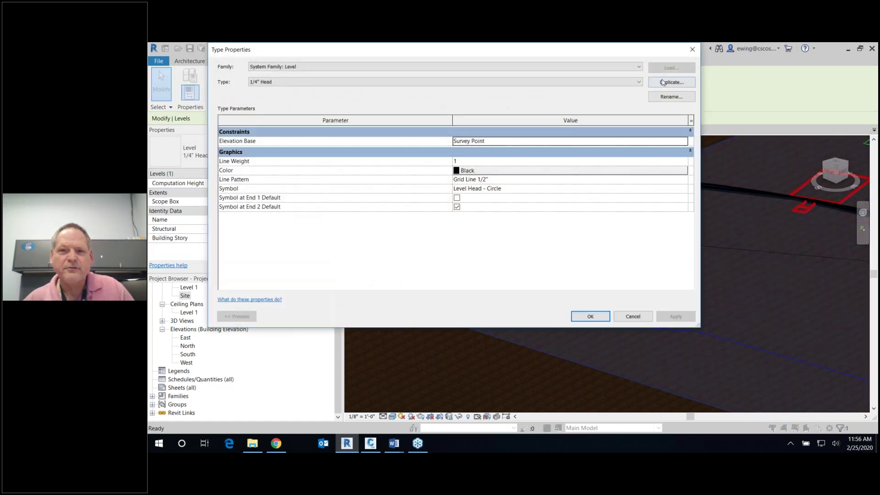
# Try duplicating the Level 1 level's type under the name Sea Level, then discard the type changes and deselect the level
pyautogui.click(672, 82)
pyautogui.write('Se')
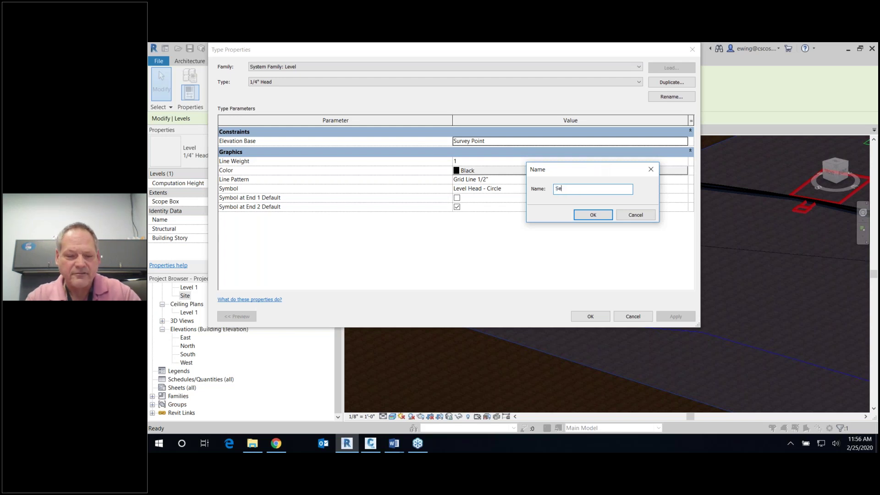
pyautogui.write('a Level')
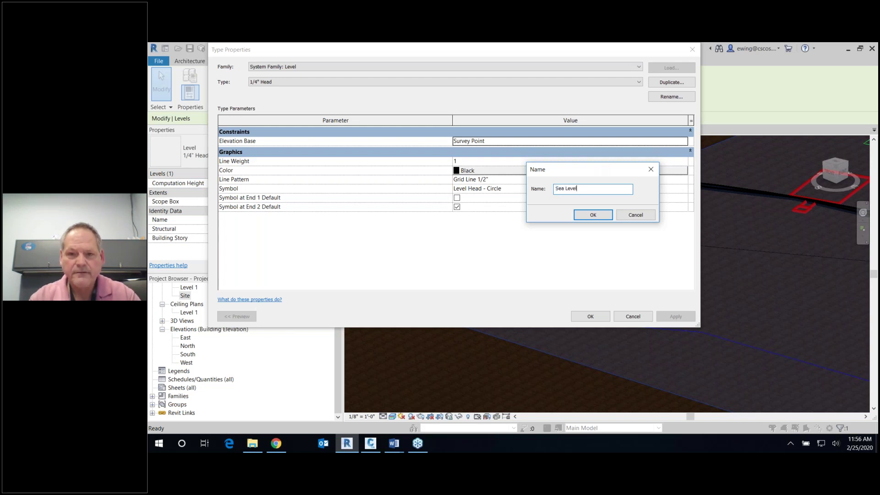
pyautogui.click(585, 217)
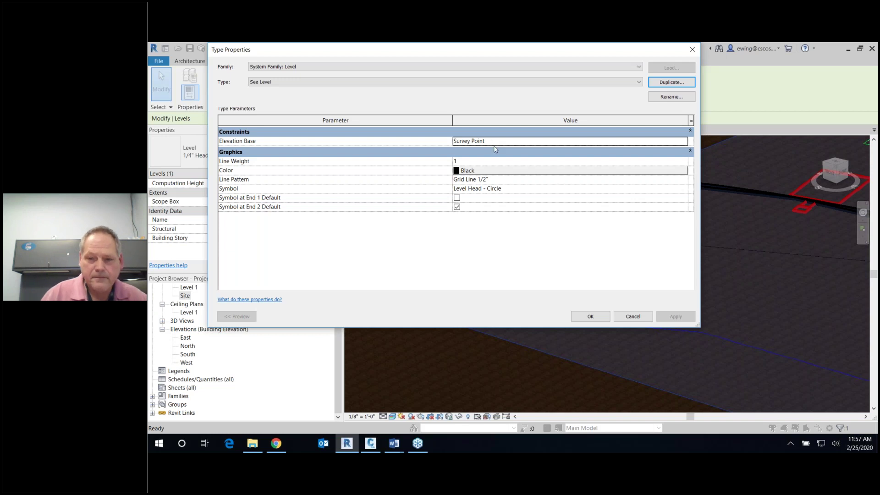
pyautogui.click(633, 317)
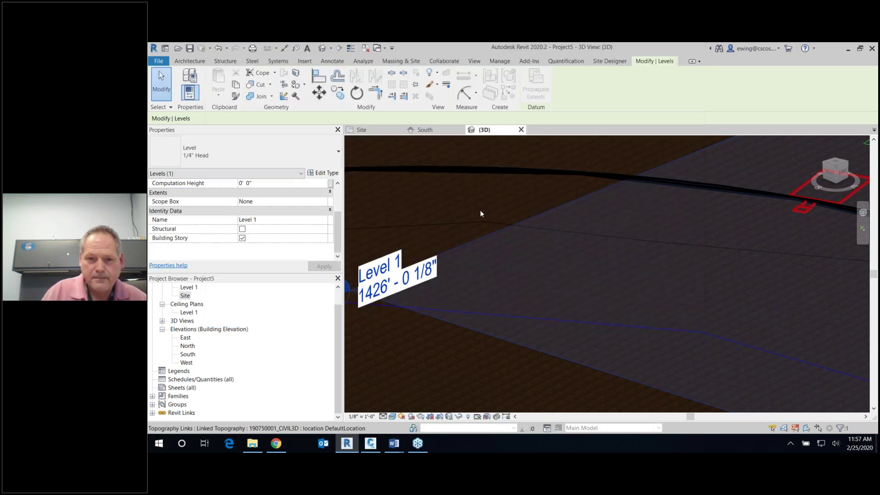
pyautogui.scroll(-5, 480, 212)
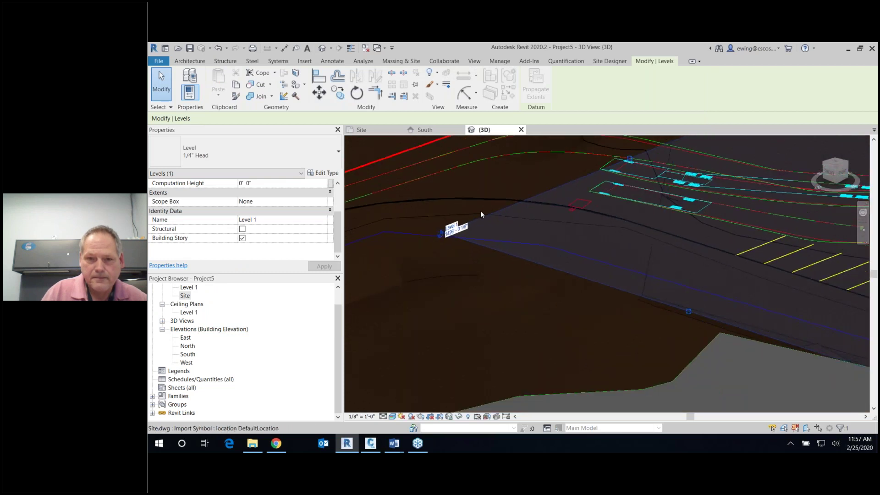
pyautogui.scroll(-2, 481, 213)
pyautogui.press('Escape')
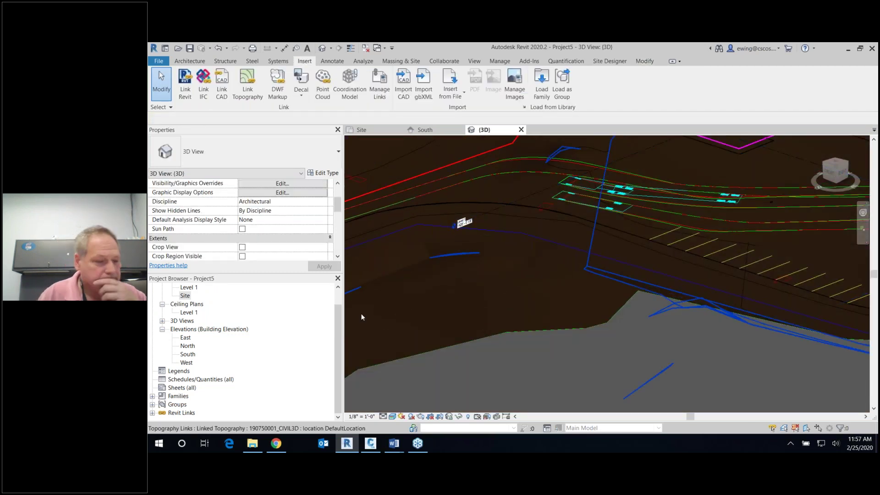